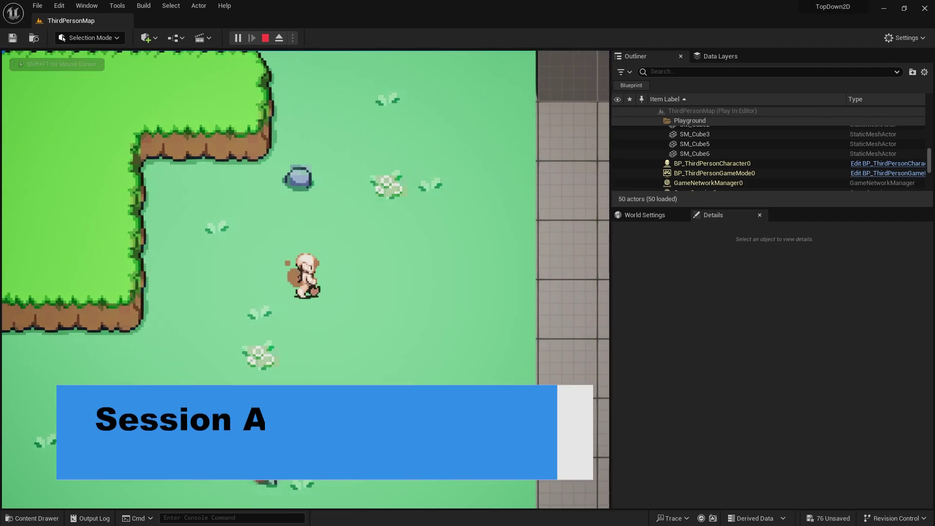
Test-walk the character right, left, up and diagonally up-left and up-right with WASD
key("a")
key("w")
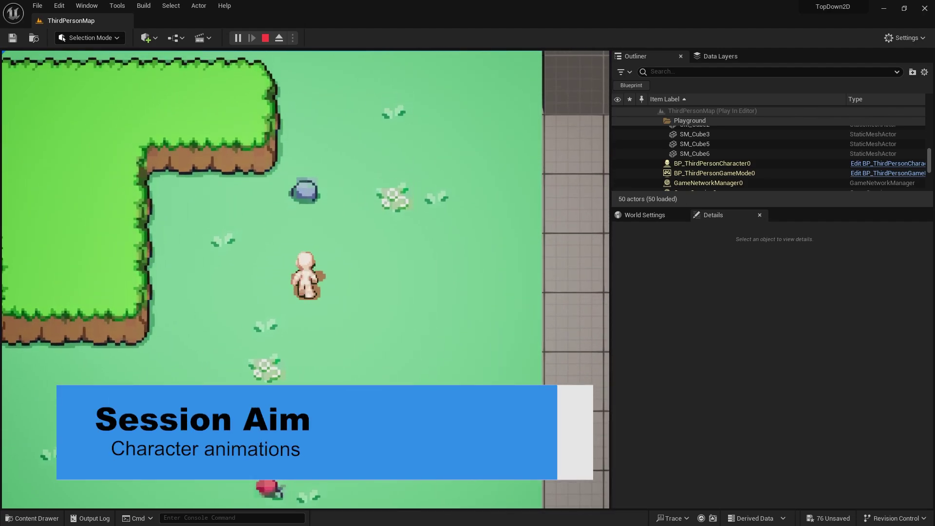
key("d")
key("w")
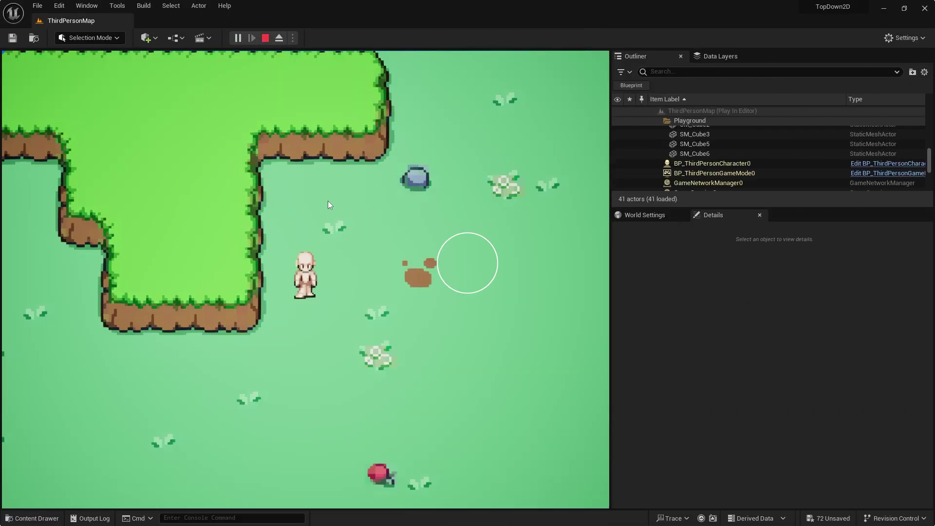
key("d")
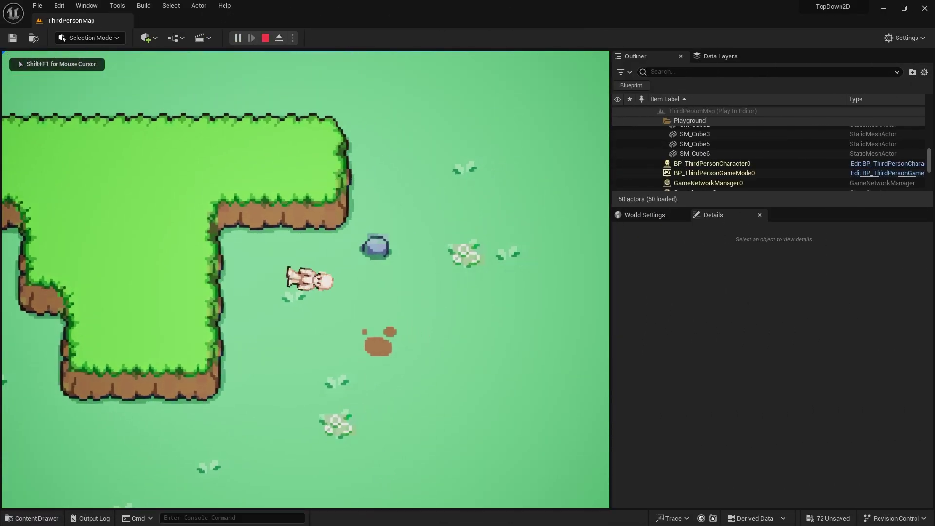
key("w")
key("s")
key("s")
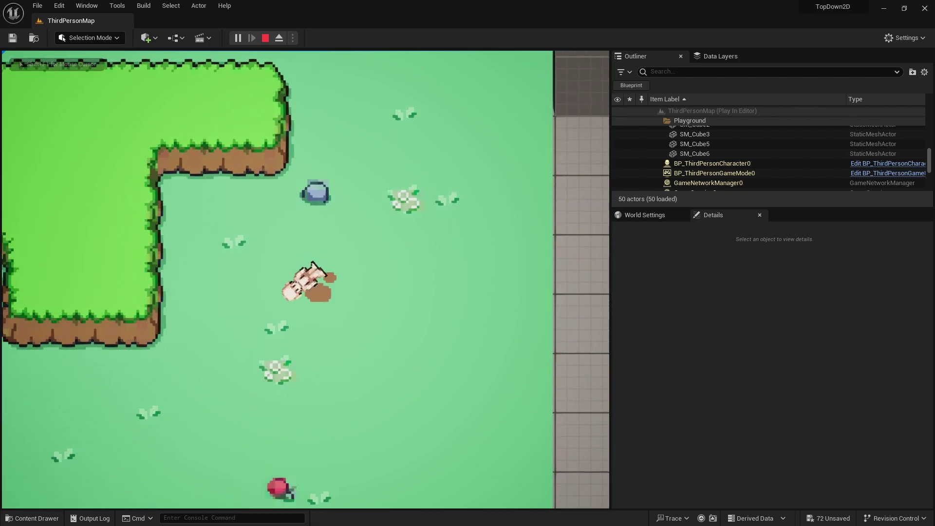
key("w")
key("a")
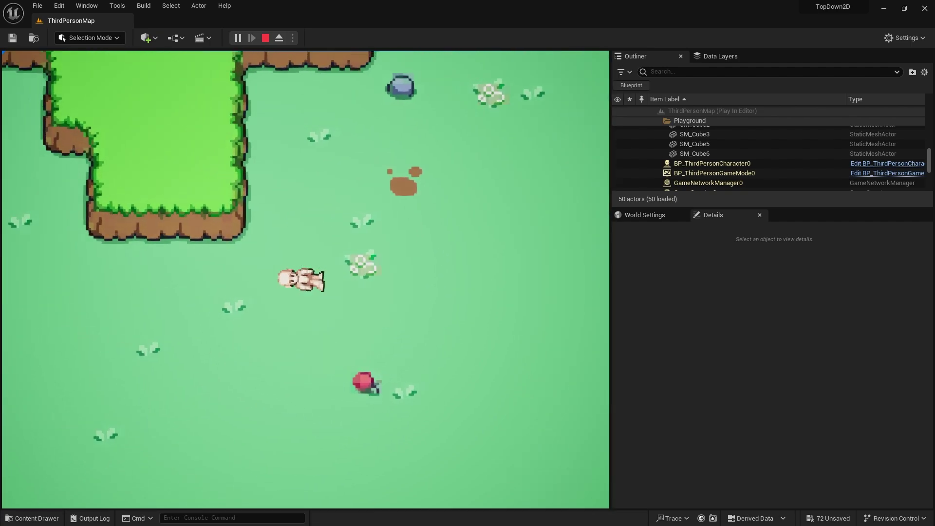
key("d")
key("w")
key("a")
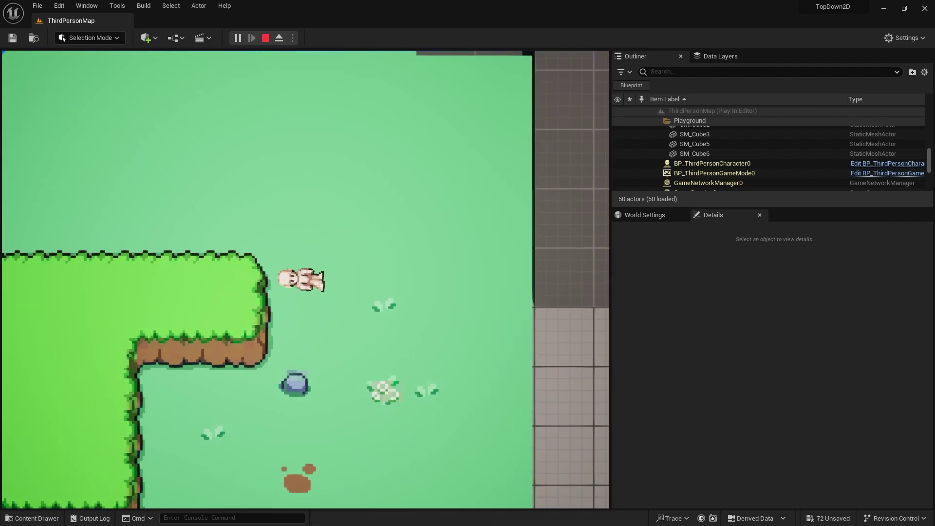
key("a")
Walk the character down, left, right and diagonally down, then stop the Play-In-Editor session
key("d")
key("s")
key("a")
key("d")
key("d")
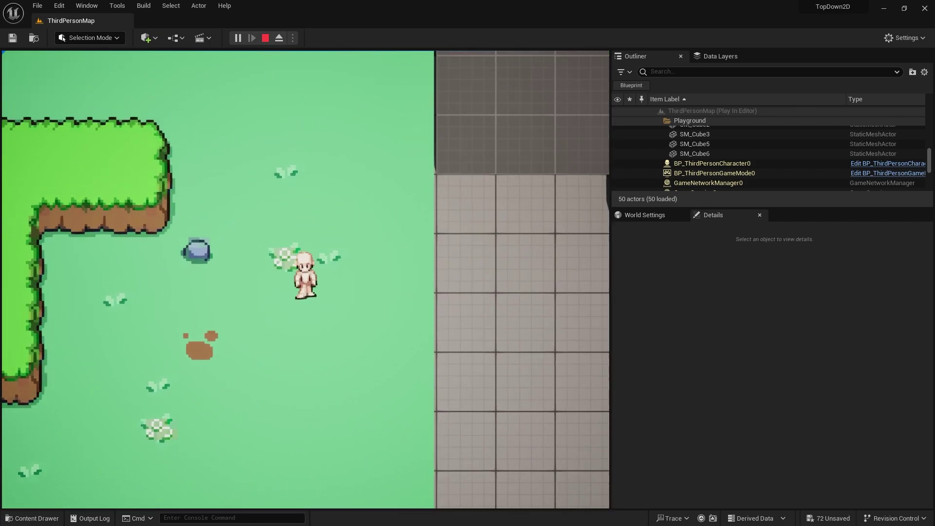
key("a")
key("s")
key("w")
key("a")
key("s")
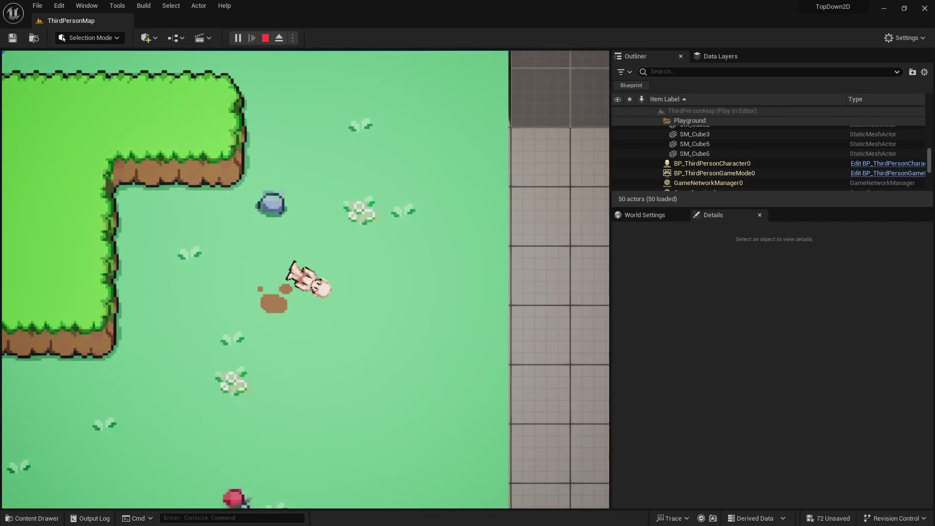
key("d")
key("w")
key("s")
key("d")
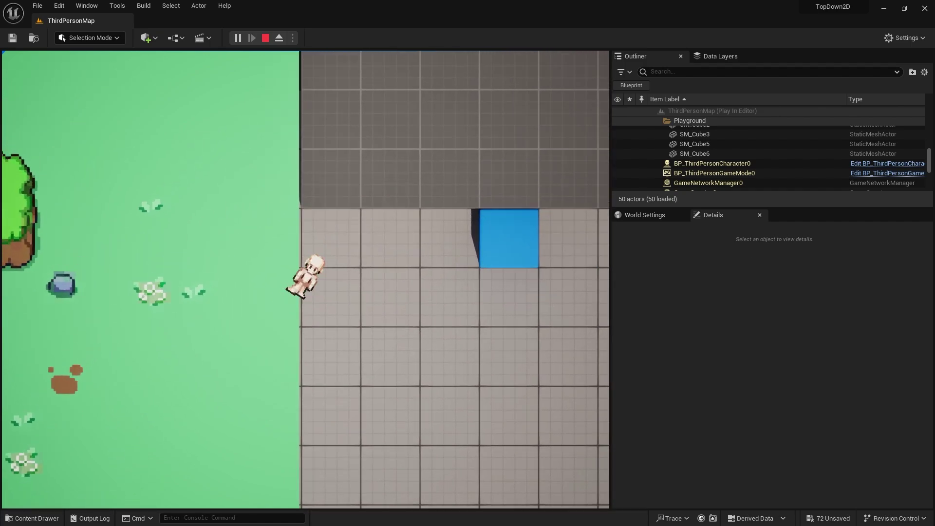
key("Escape")
Open BP_ThirdPersonCharacter from Content > ThirdPerson > Blueprints
left_click(43, 519)
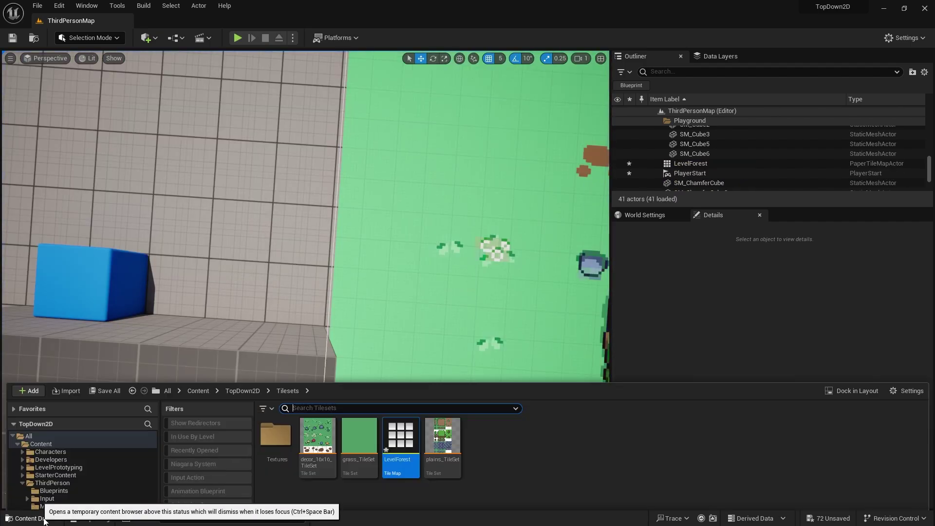
left_click(243, 314)
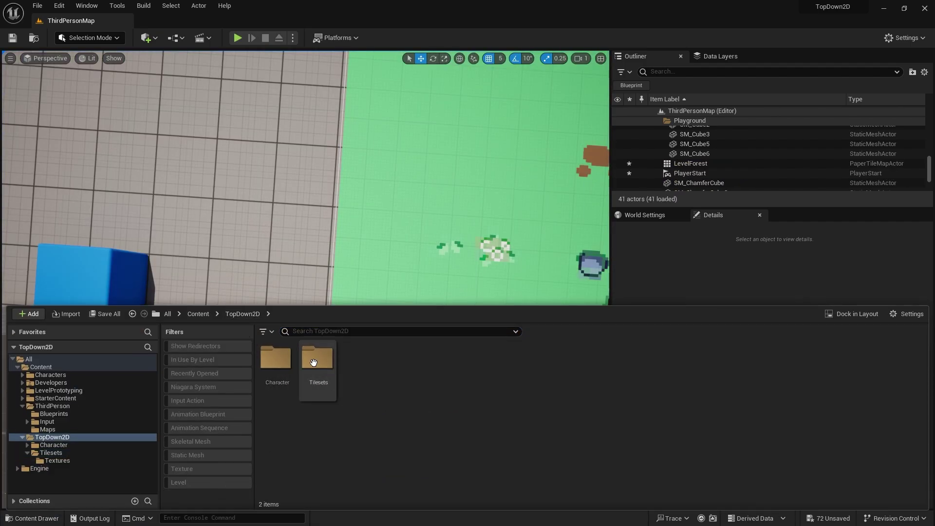
left_click(198, 314)
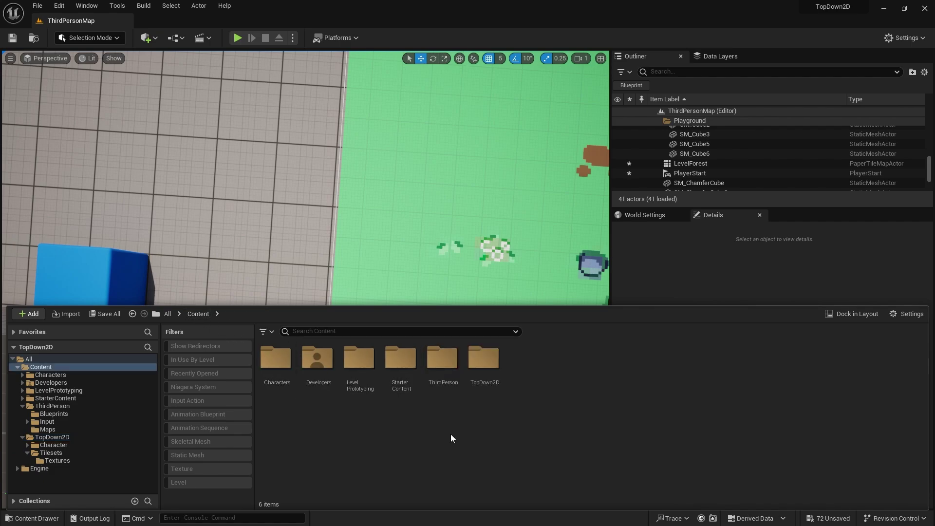
double_click(442, 360)
double_click(276, 359)
double_click(277, 366)
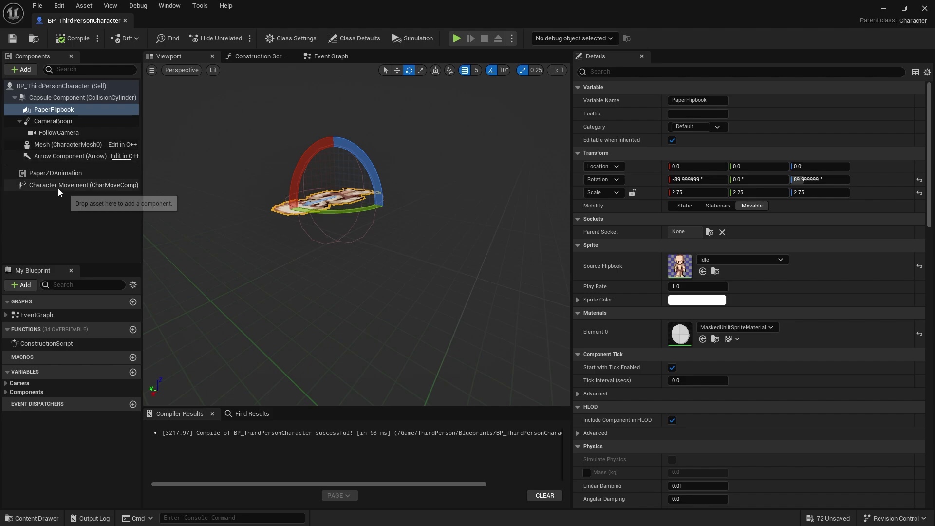
Turn off Orient Rotation to Movement on the Character Movement component
left_click(58, 187)
scroll(779, 414, "down", 5)
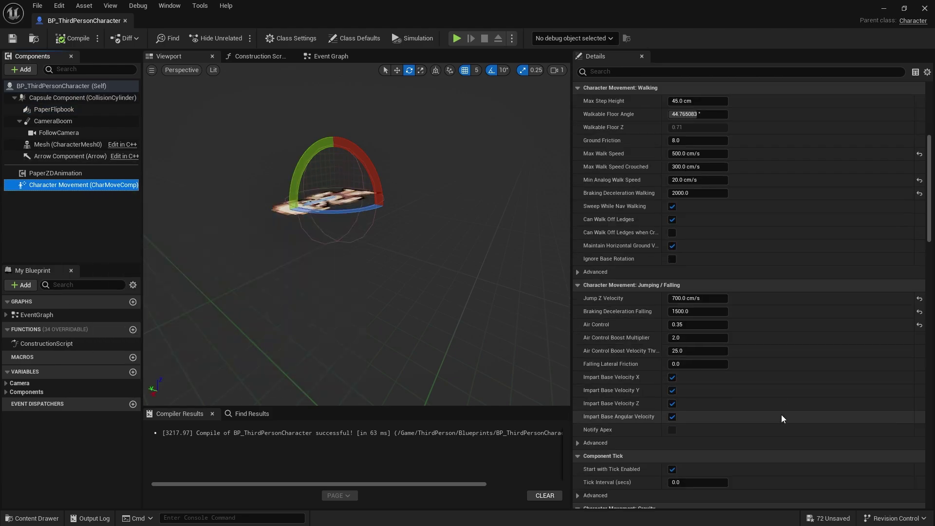
scroll(766, 378, "down", 20)
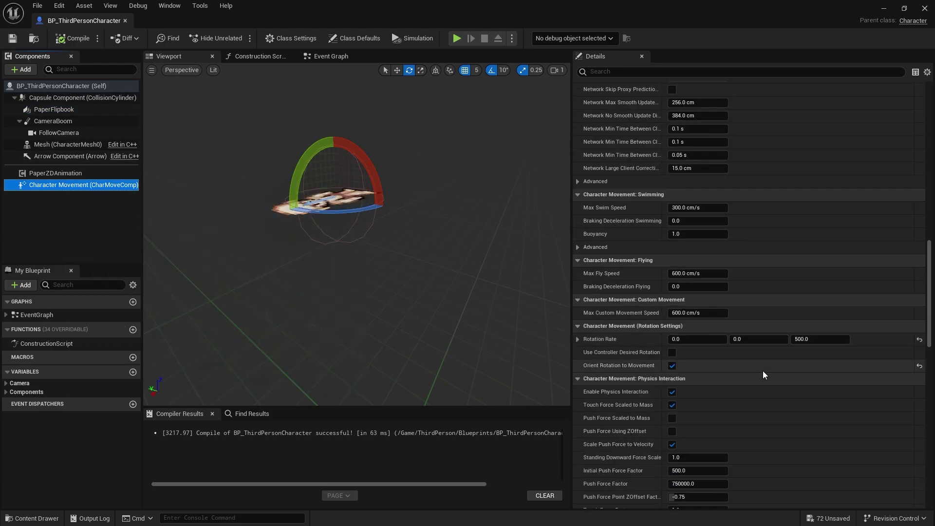
scroll(763, 371, "down", 4)
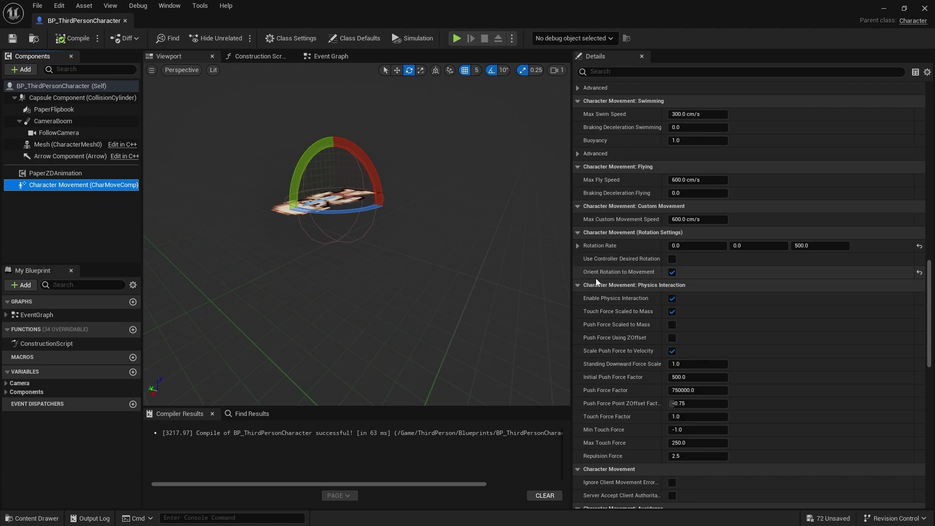
left_click(672, 272)
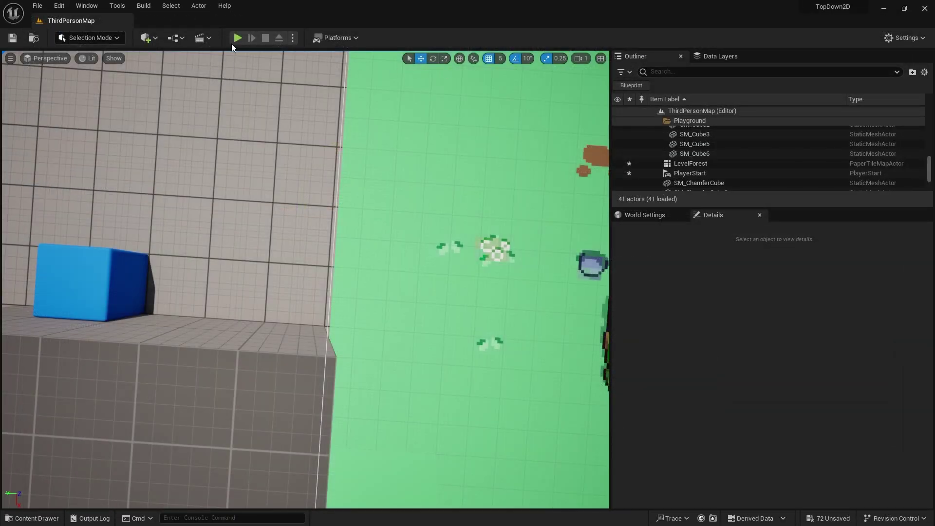
Play the level and walk the character in all directions with WASD, then stop
left_click(236, 39)
key("a")
key("s")
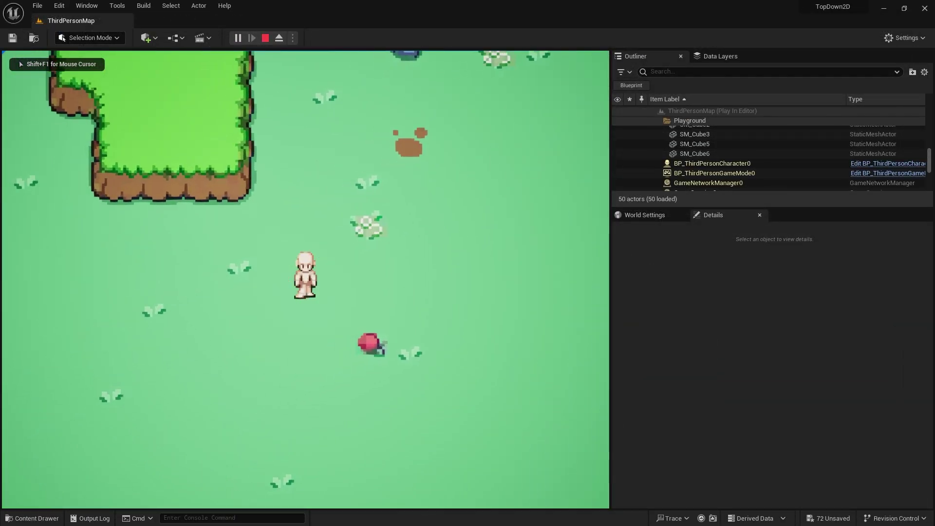
key("a")
key("w")
key("d")
key("d")
key("w")
key("w")
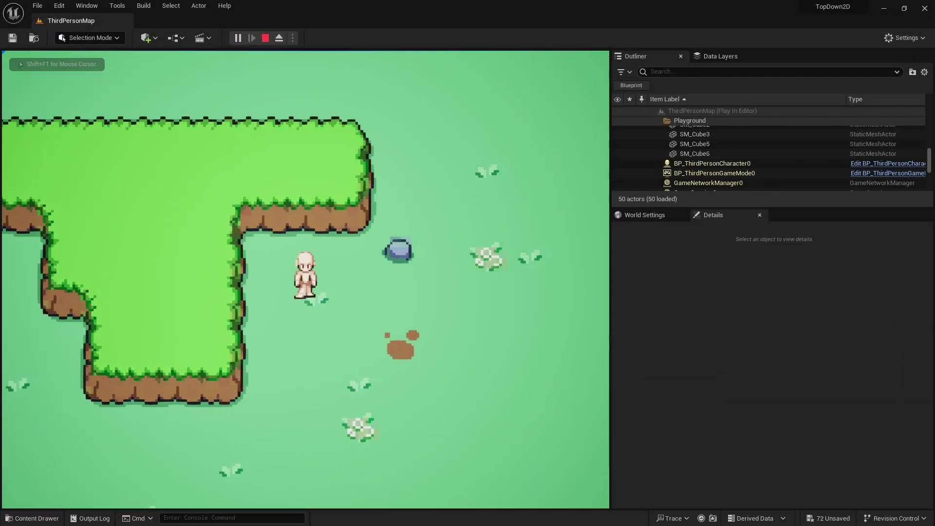
key("d")
key("w")
key("s")
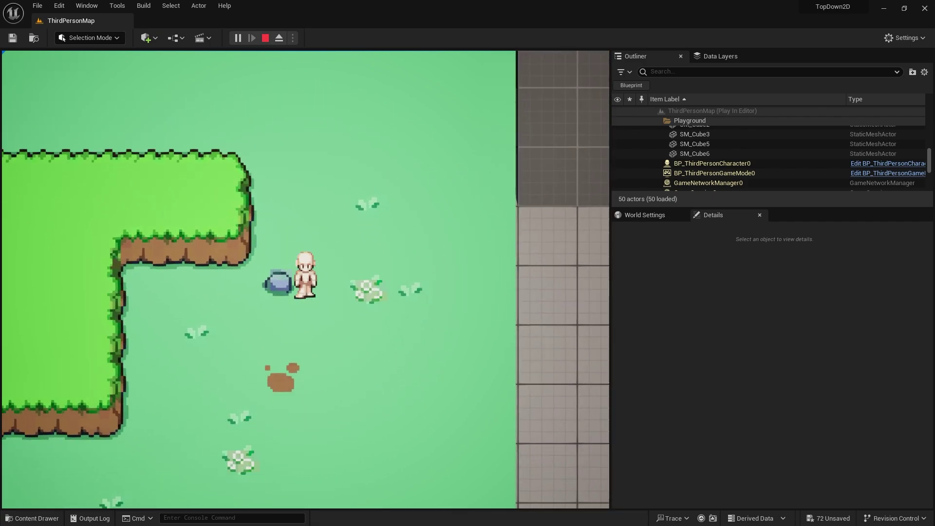
key("a")
key("d")
key("a")
key("d")
key("w")
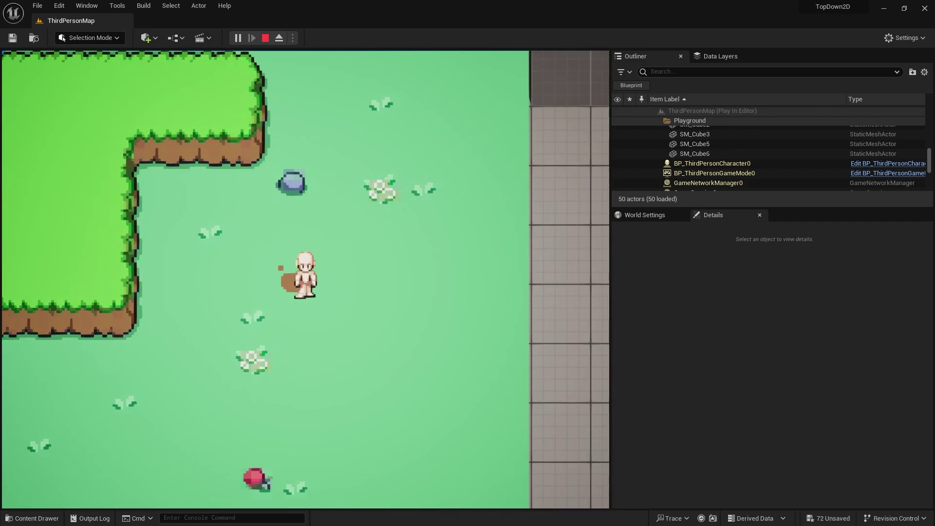
key("Escape")
Open Hero_AnimBP from Content > TopDown2D > Character > Animations
left_click(32, 518)
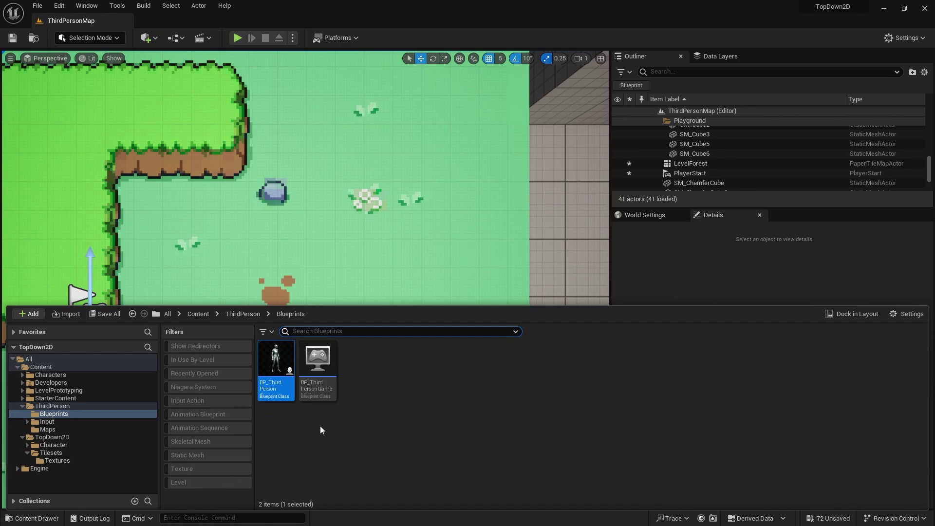
left_click(243, 314)
left_click(198, 314)
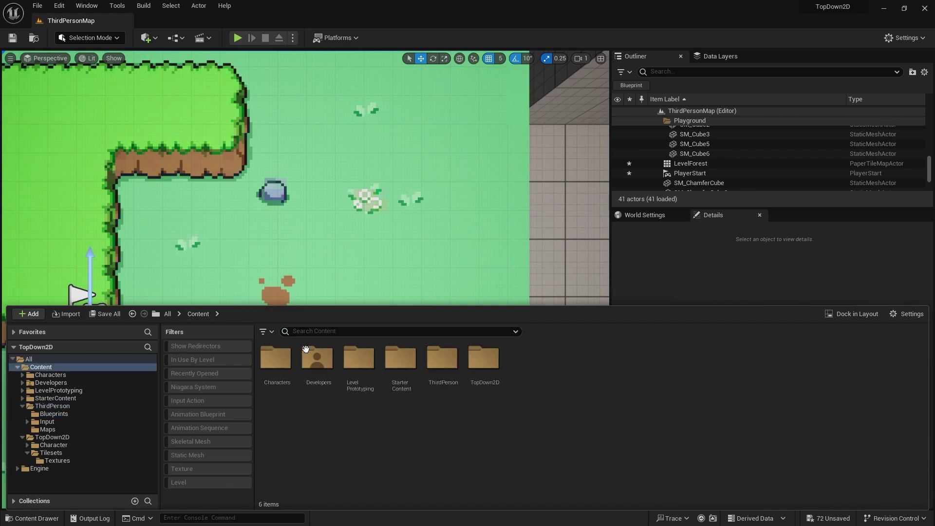
double_click(484, 355)
double_click(268, 360)
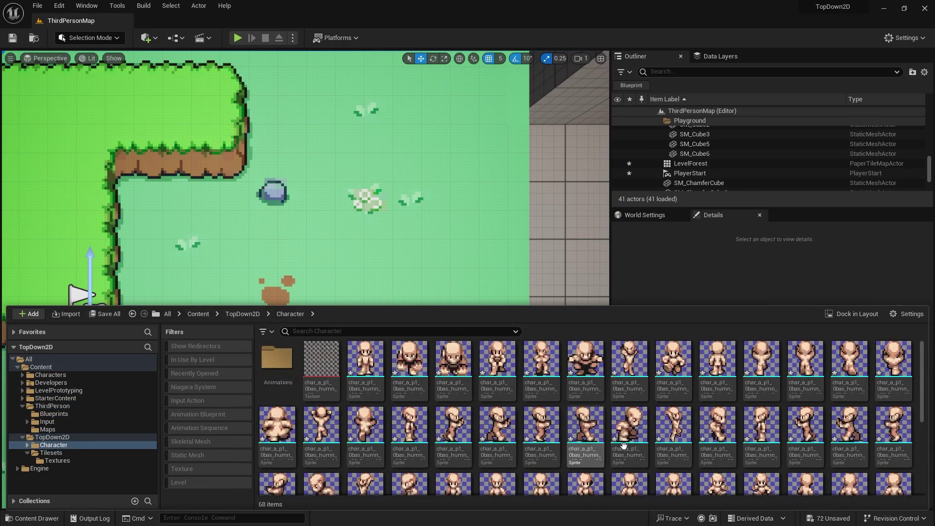
double_click(274, 359)
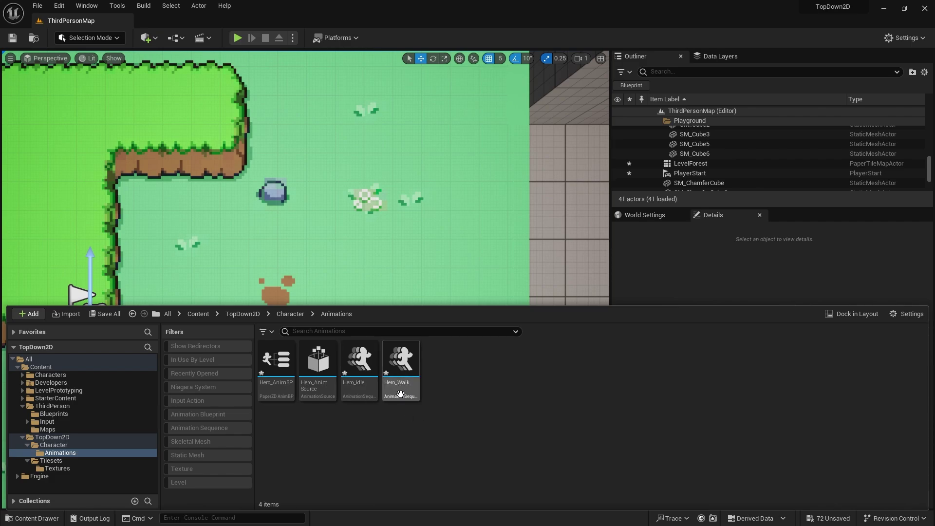
double_click(281, 365)
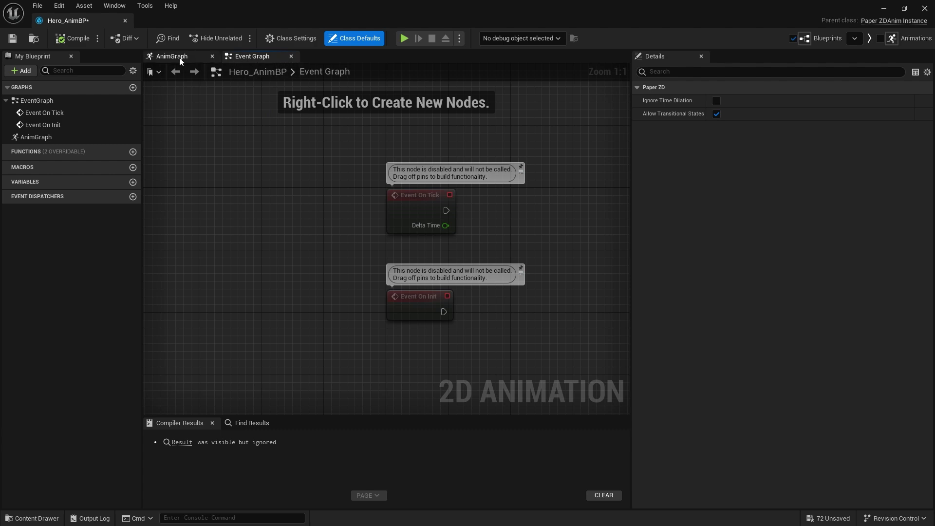
Switch from the Event Graph to Hero_AnimBP's AnimGraph, centred on Output Animation
right_click_drag(395, 207, 285, 188)
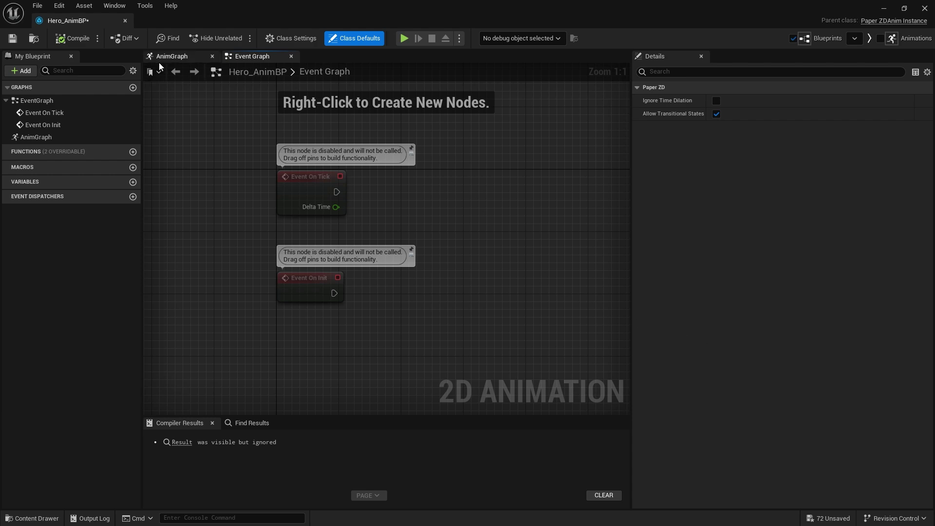
left_click(171, 57)
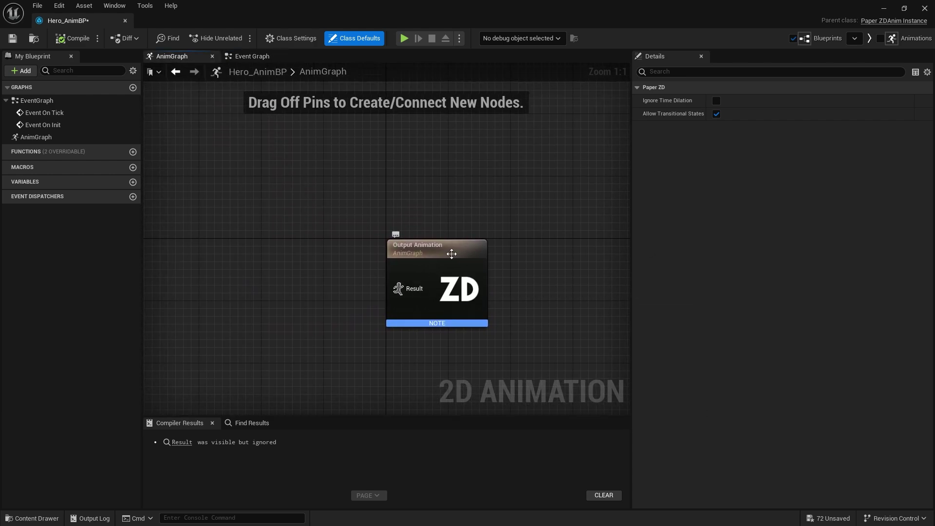
right_click_drag(305, 336, 376, 291)
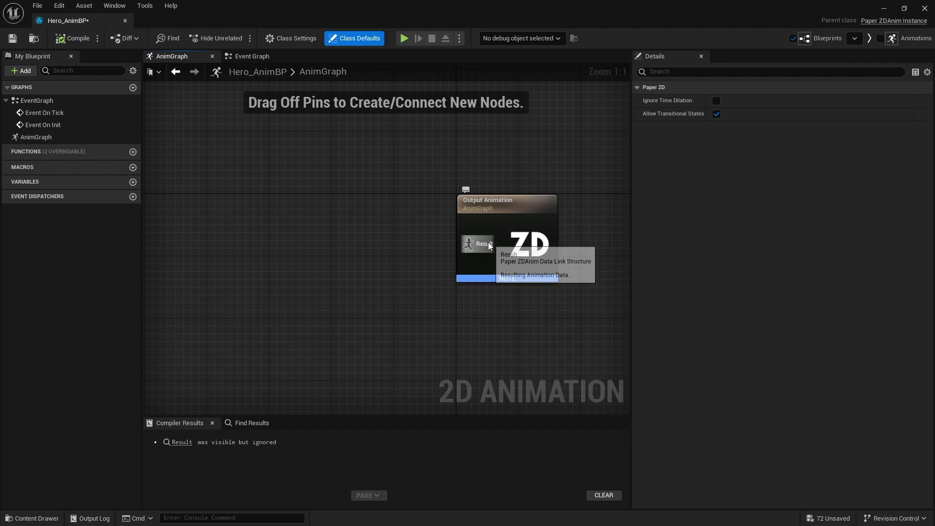
Add a state machine named Locomotion from the Result pin and open its graph
left_click_drag(467, 243, 335, 208)
type("state")
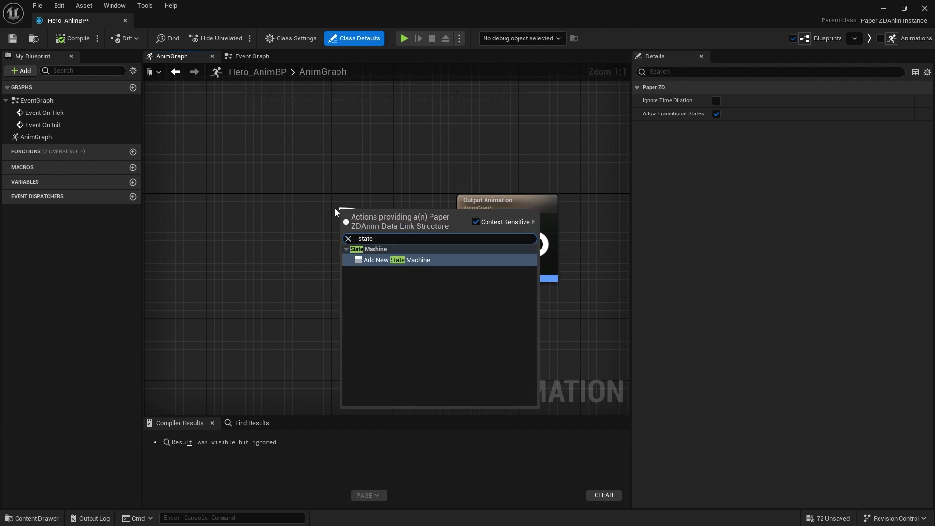
key("Return")
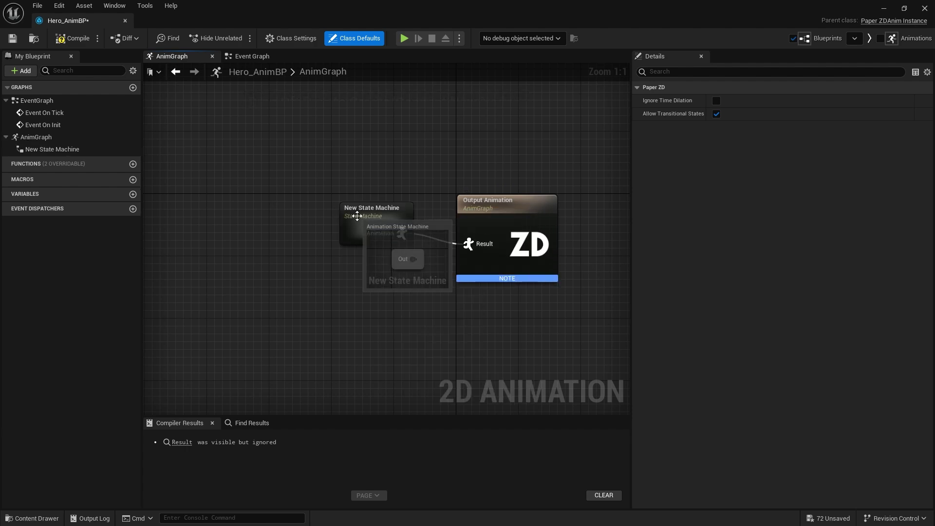
type("Locomotion")
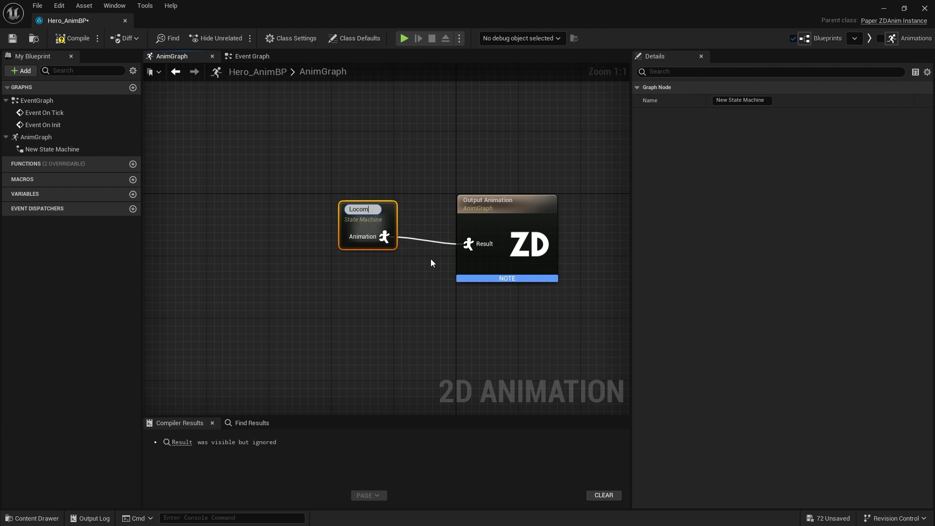
key("Return")
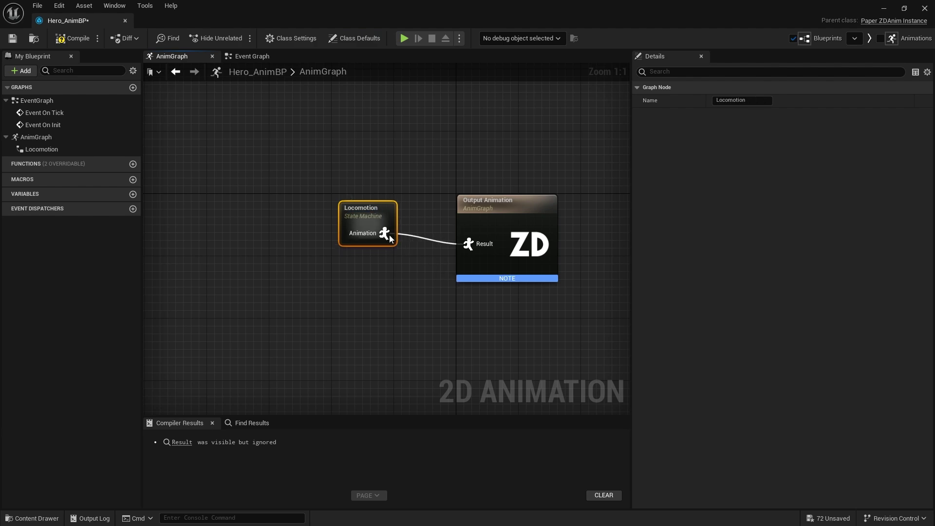
double_click(374, 230)
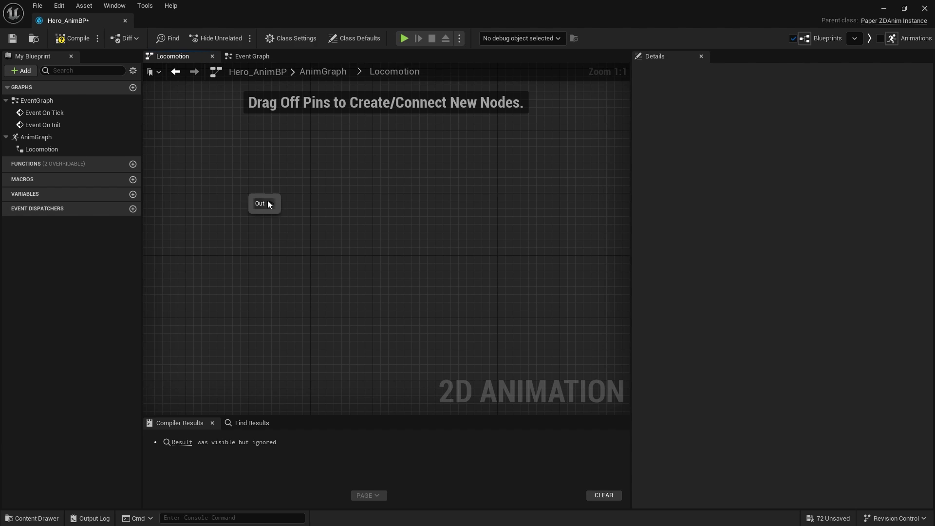
Add an Idle state connected from the Locomotion entry
left_click_drag(331, 203, 331, 203)
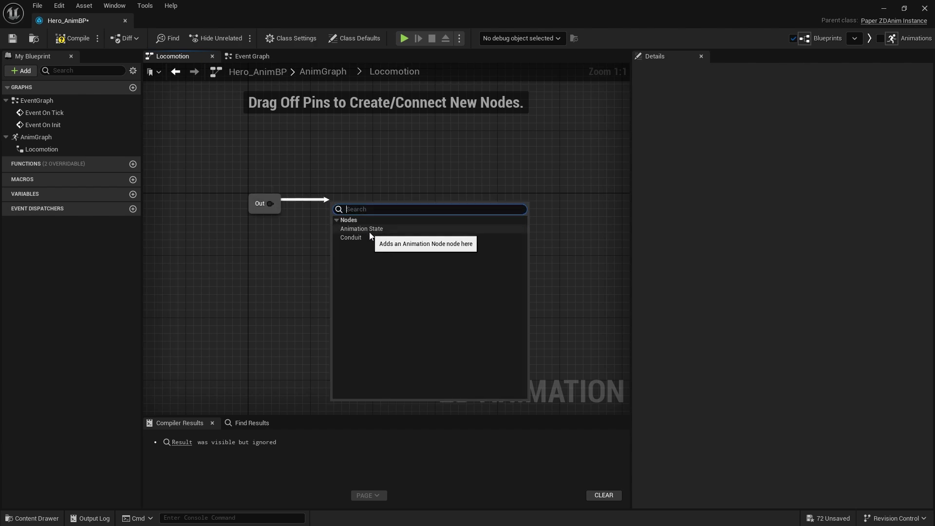
left_click(368, 230)
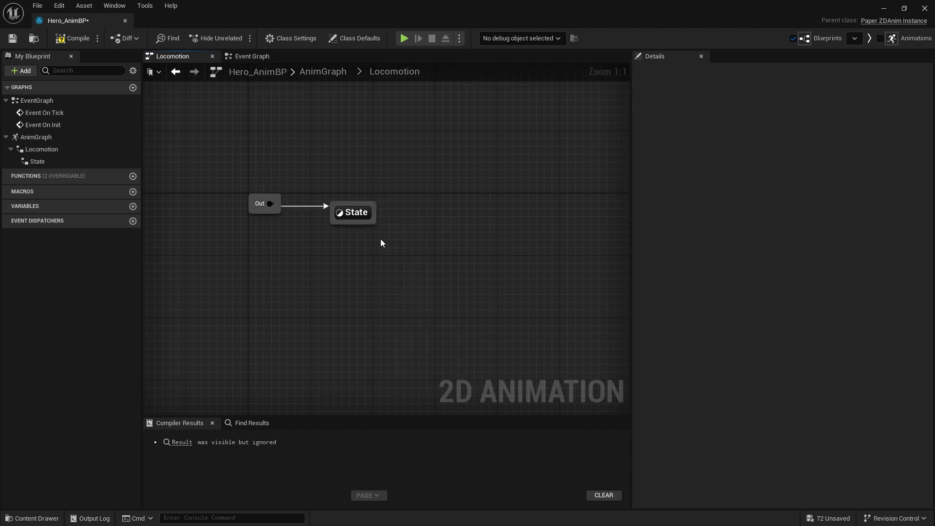
left_click(338, 213)
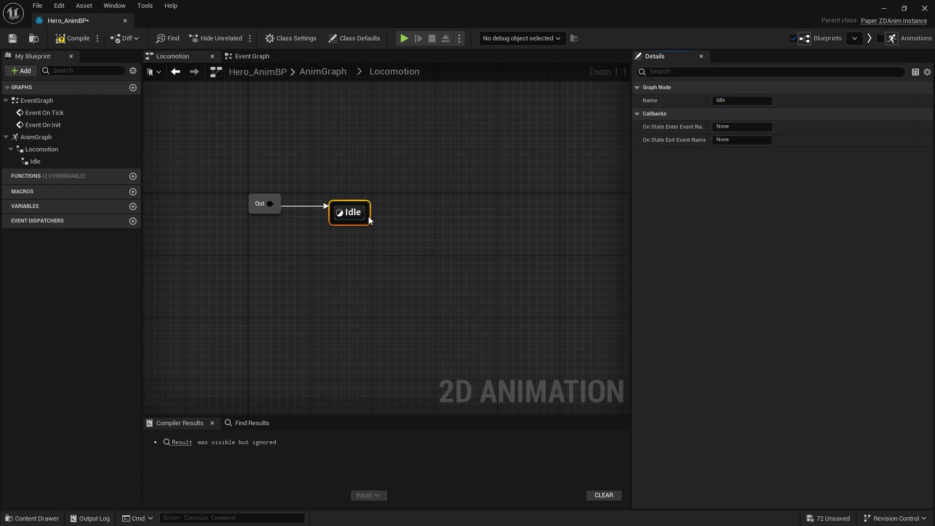
Add a Moving state linked from Idle, then open the Hero_Walk animation
left_click_drag(369, 219, 415, 217)
left_click(446, 240)
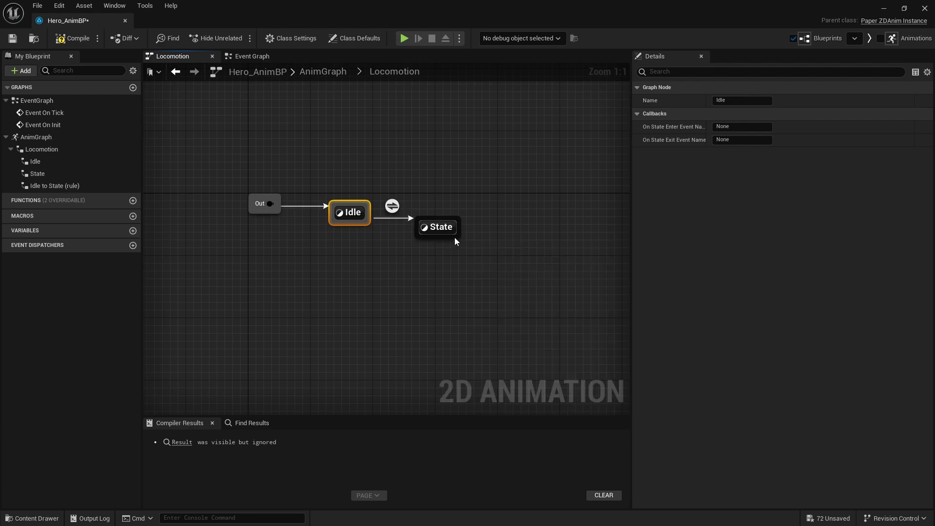
left_click(456, 235)
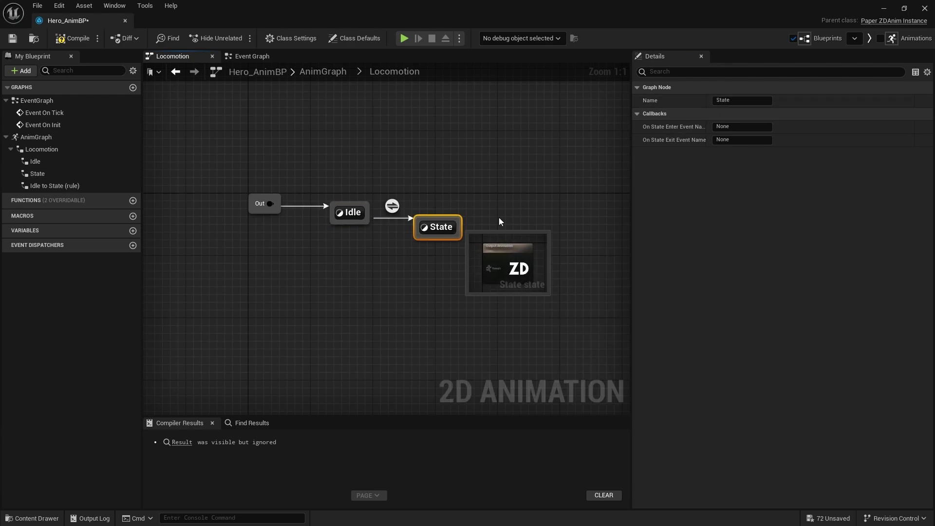
type("Moving")
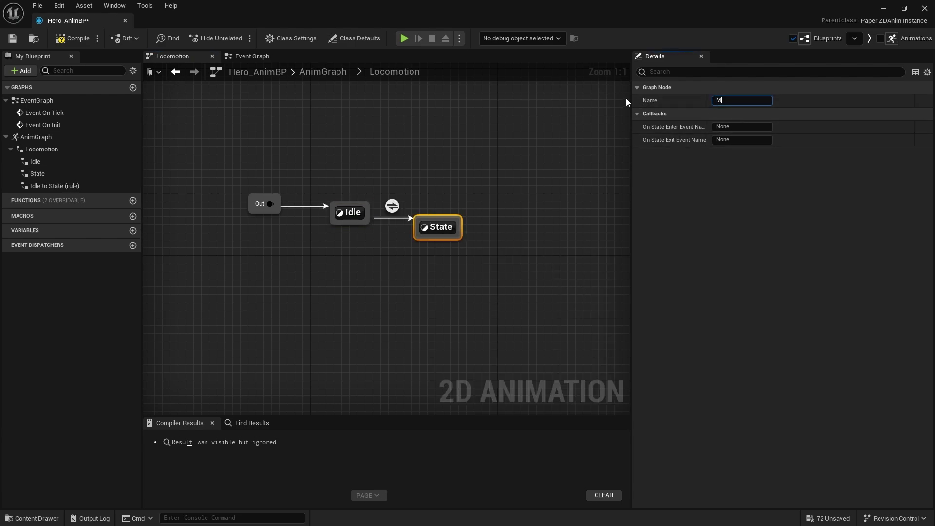
key("Return")
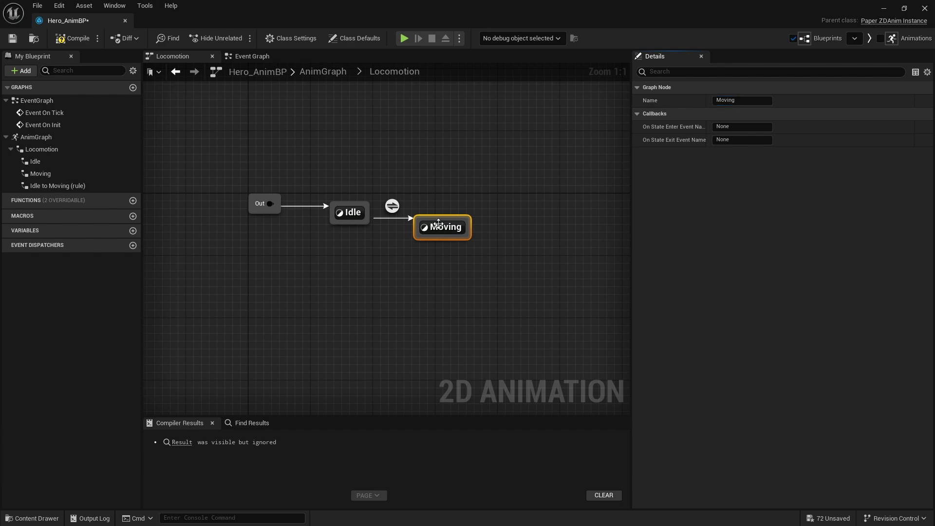
left_click_drag(438, 224, 371, 220)
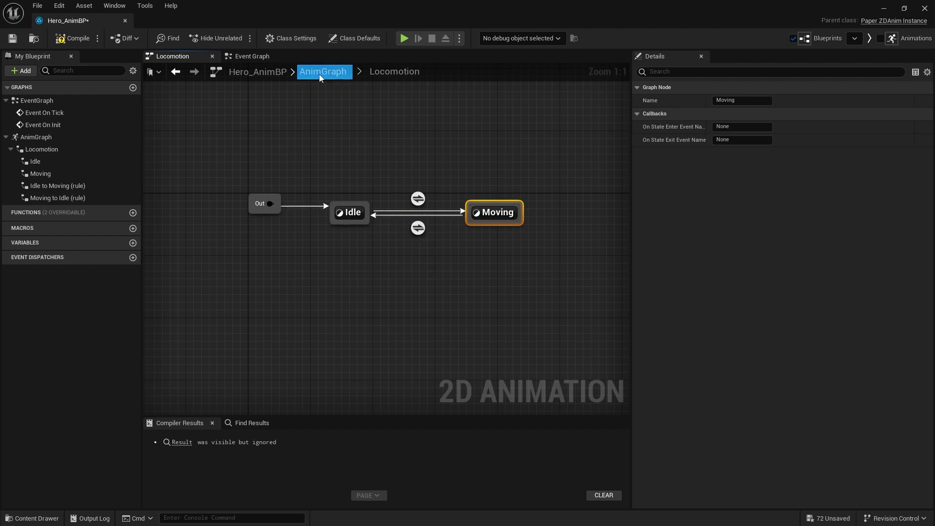
left_click(32, 517)
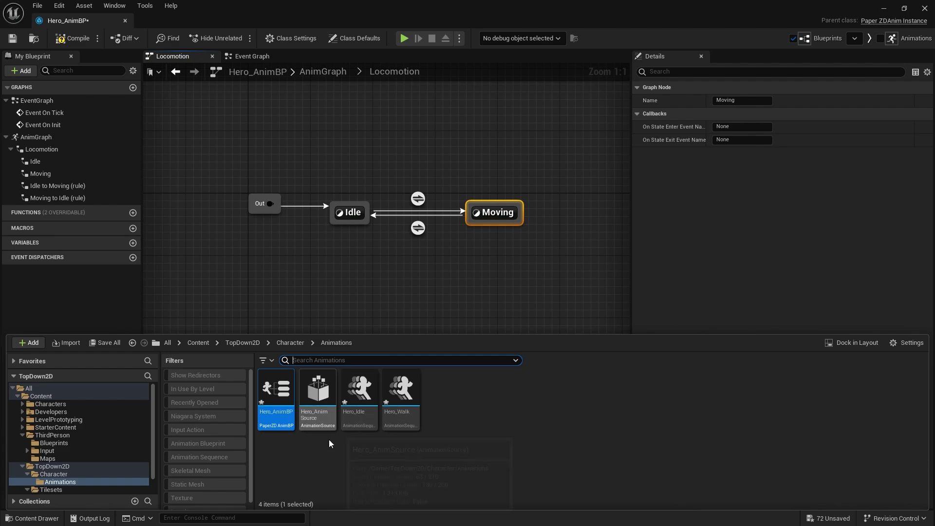
double_click(392, 419)
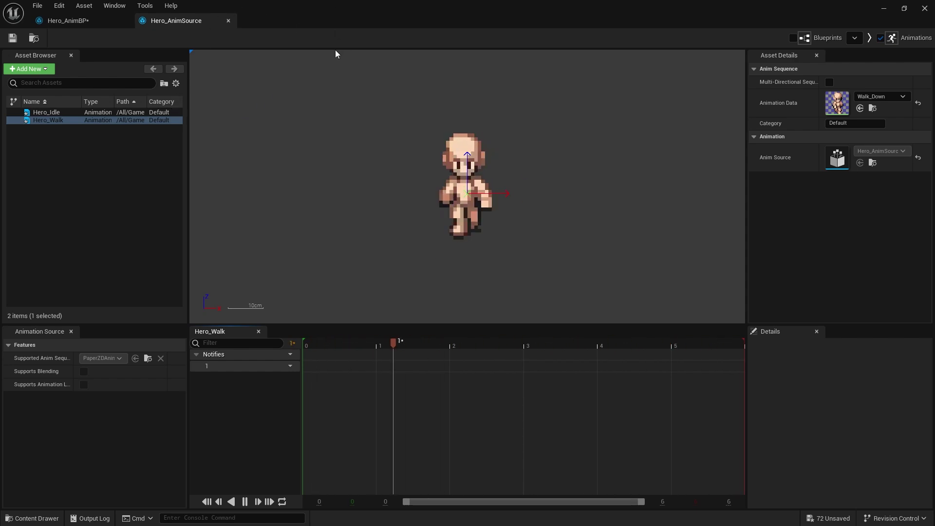
Select six walk-up sprites in the Character folder
left_click(32, 519)
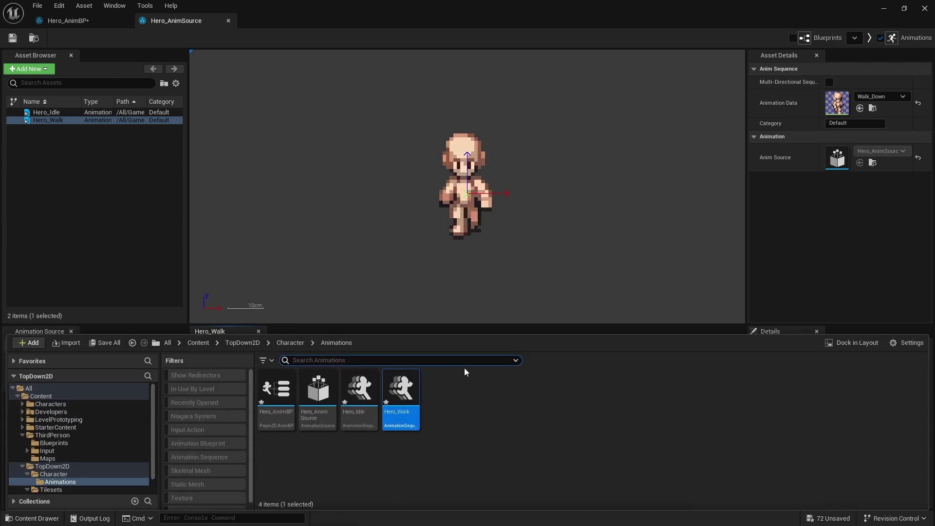
left_click(290, 343)
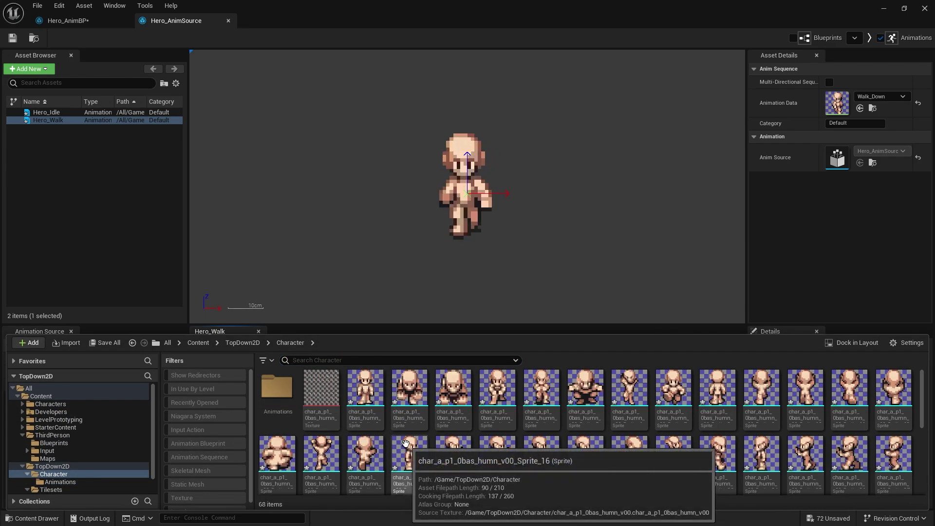
scroll(547, 414, "down", 3)
scroll(623, 429, "up", 3)
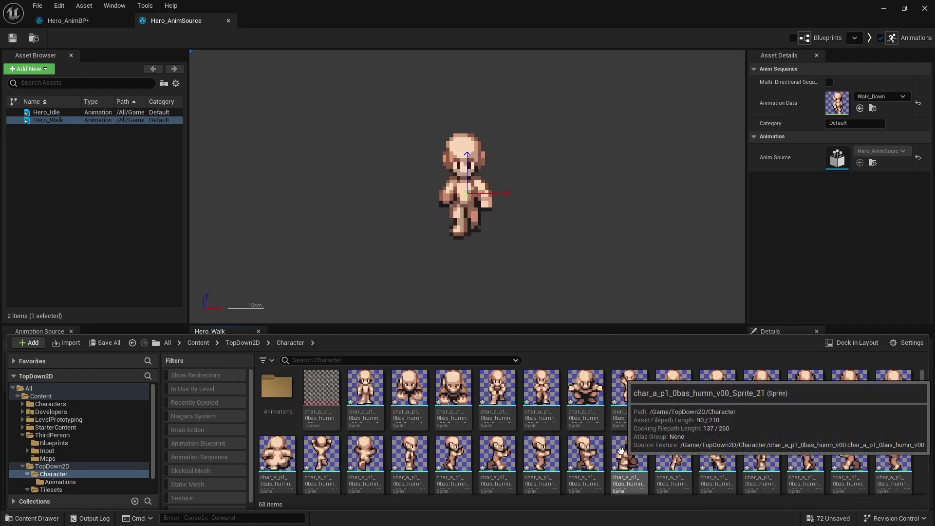
scroll(627, 439, "down", 3)
scroll(761, 445, "up", 1)
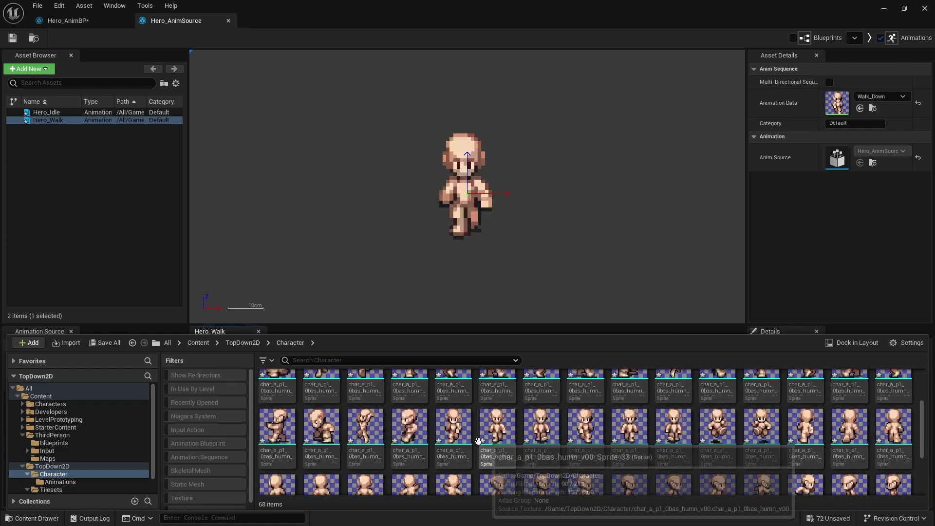
scroll(761, 445, "down", 2)
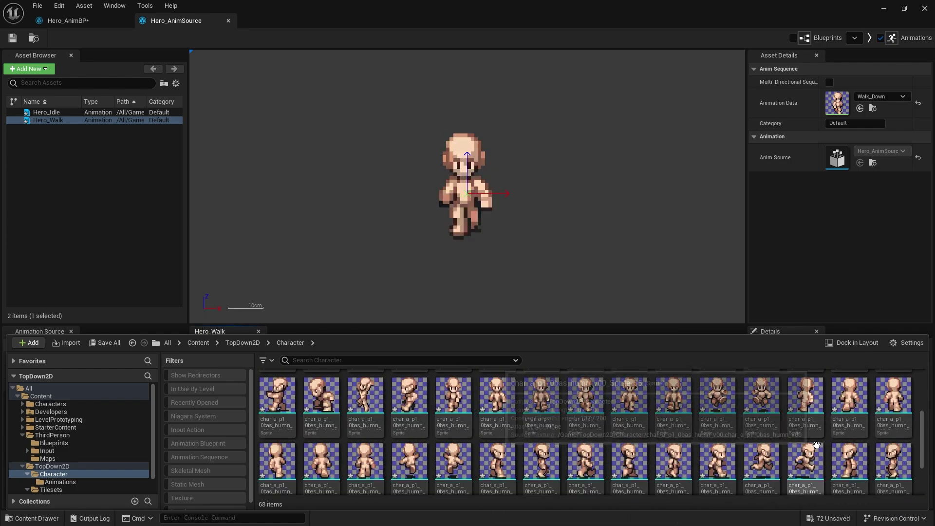
left_click(797, 407)
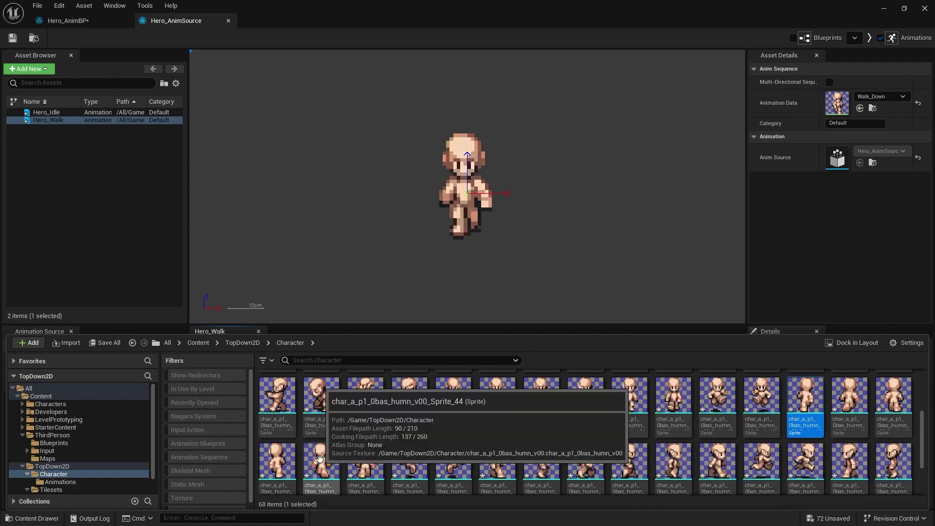
left_click(377, 463, "shift")
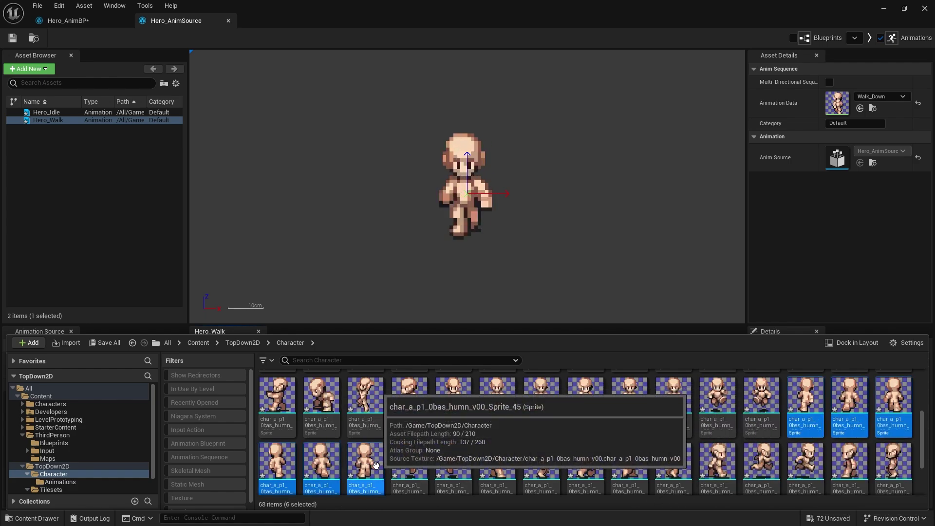
Create a flipbook from the selected sprites named Walk_Up and open it
right_click(831, 408)
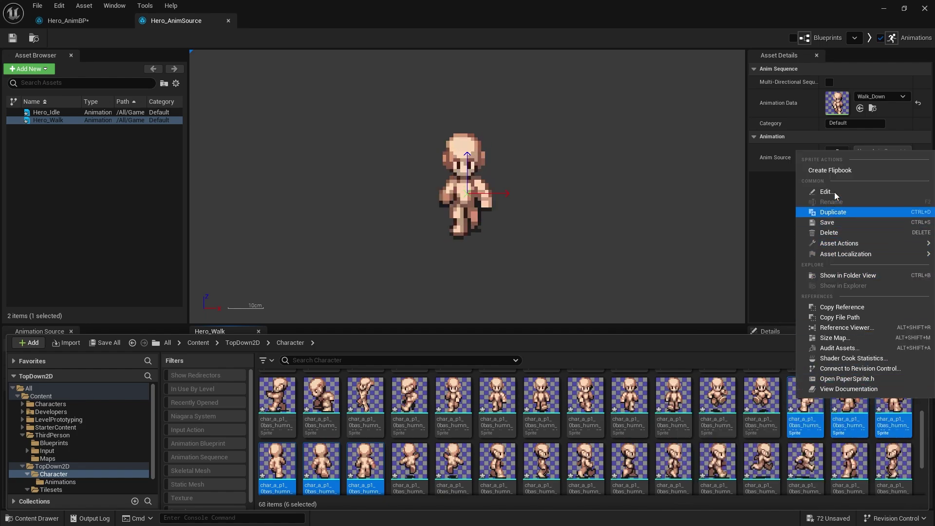
left_click(836, 170)
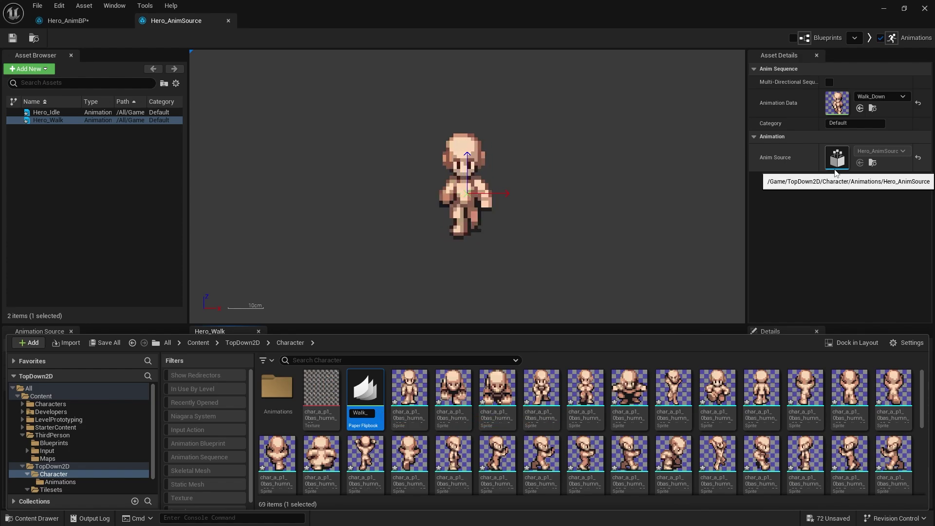
type("Walk_Up")
key("Return")
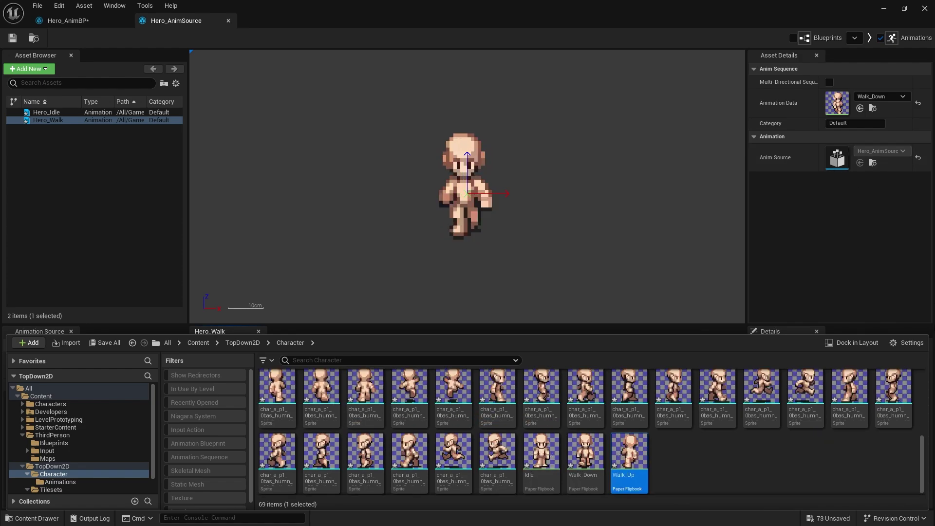
double_click(629, 452)
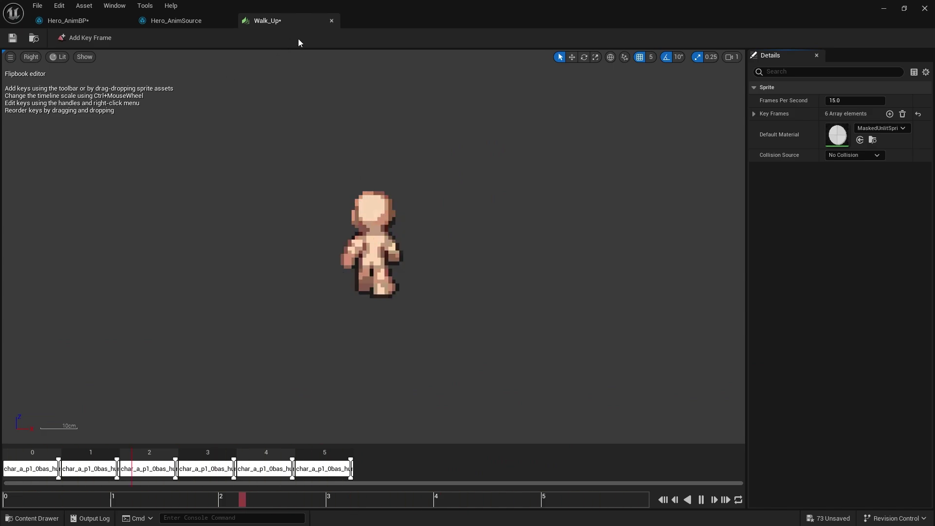
Preview the Walk_Down flipbook and clear the asset selection
left_click(30, 517)
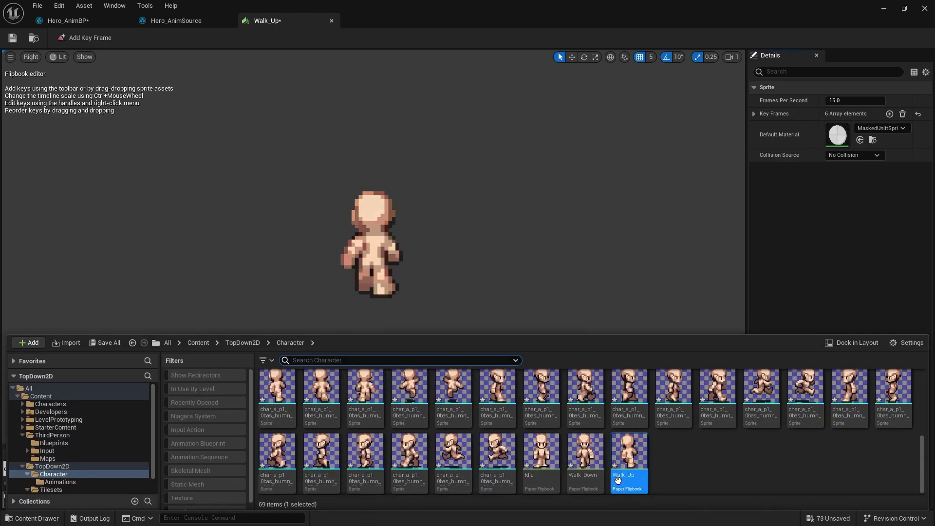
double_click(585, 453)
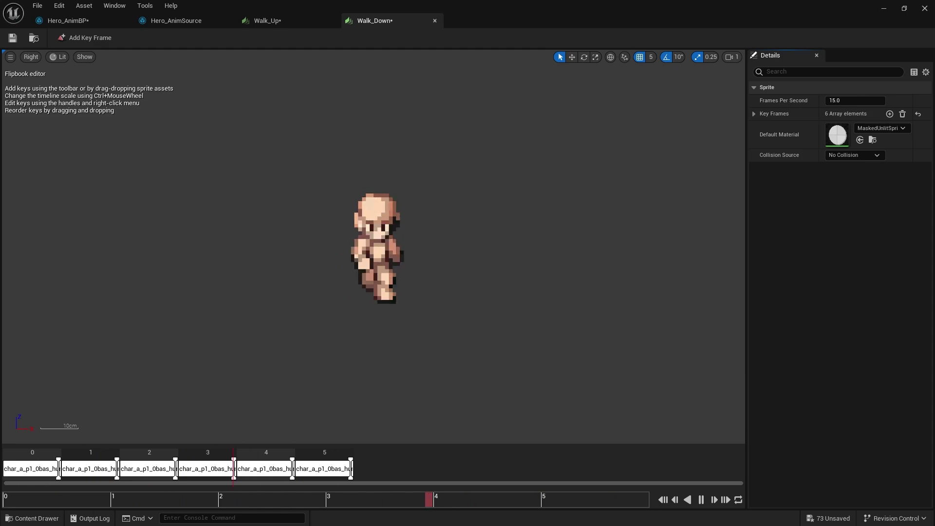
left_click(30, 518)
left_click(695, 476)
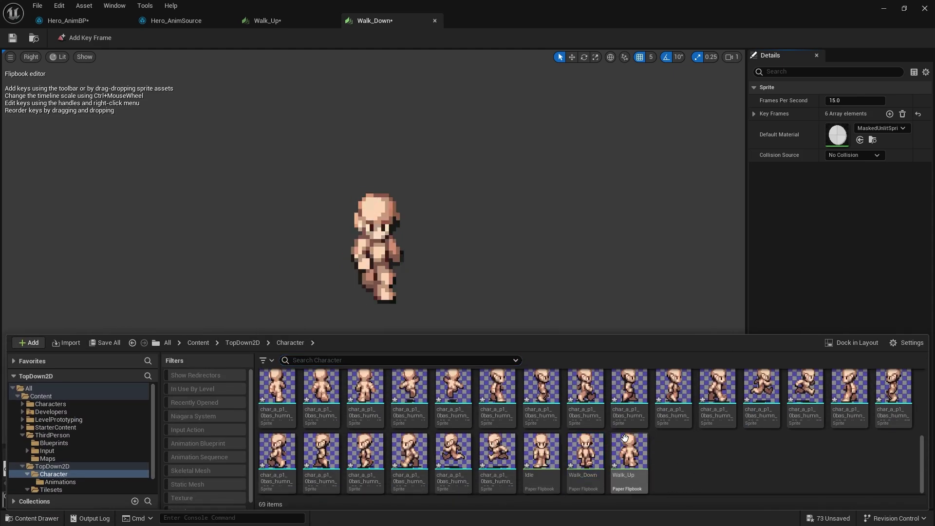
Create a Walk_Right flipbook from six consecutive side-walk sprites
scroll(696, 463, "up", 3)
scroll(759, 431, "down", 2)
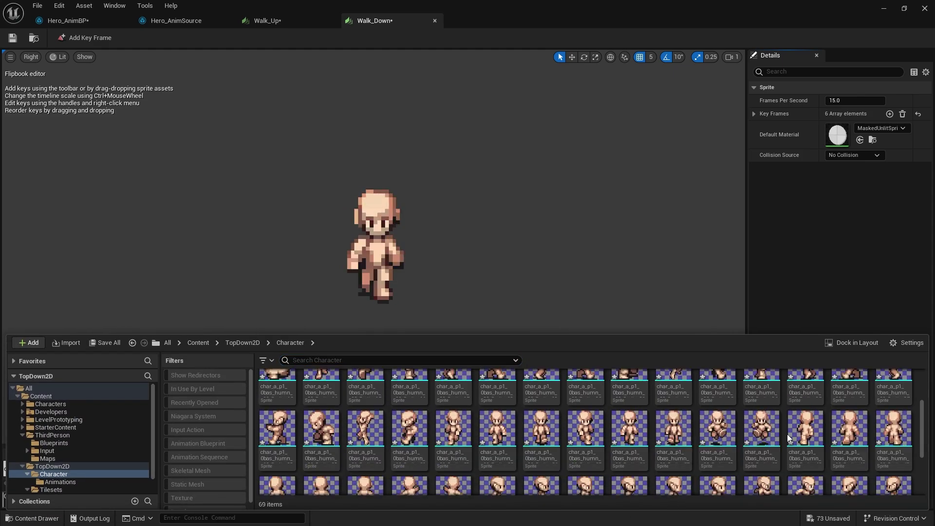
left_click(541, 450)
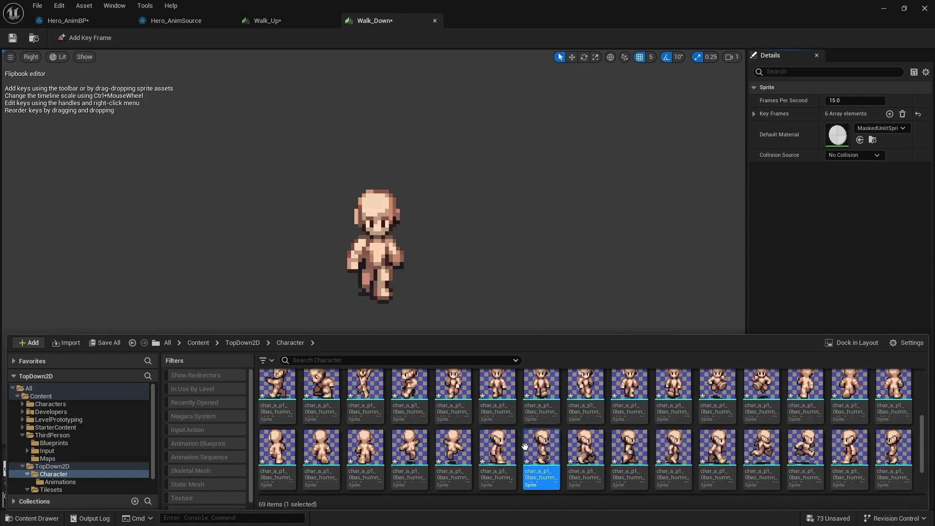
left_click(497, 450)
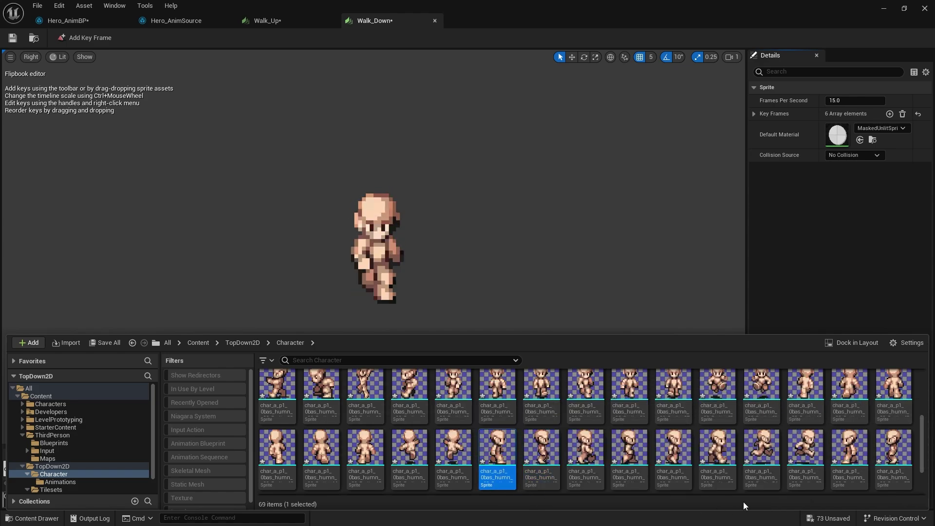
left_click(682, 465, "shift")
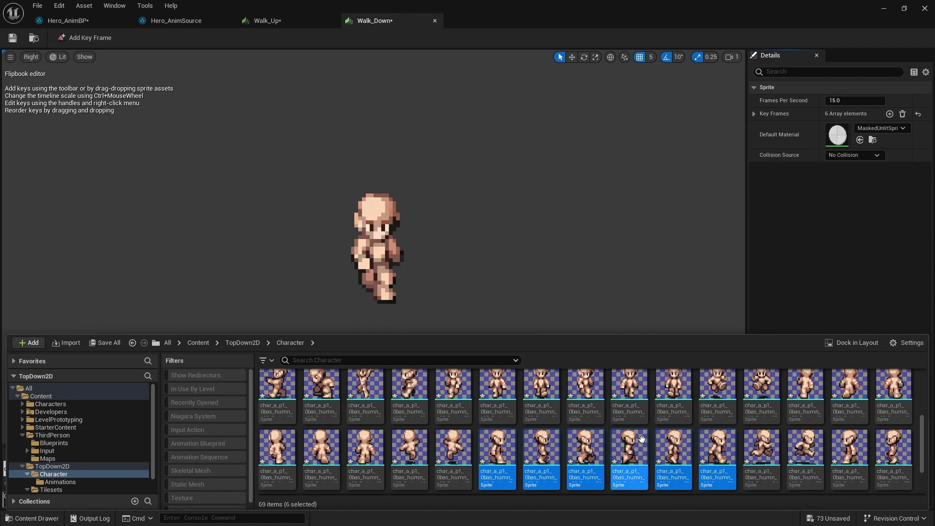
right_click(512, 450)
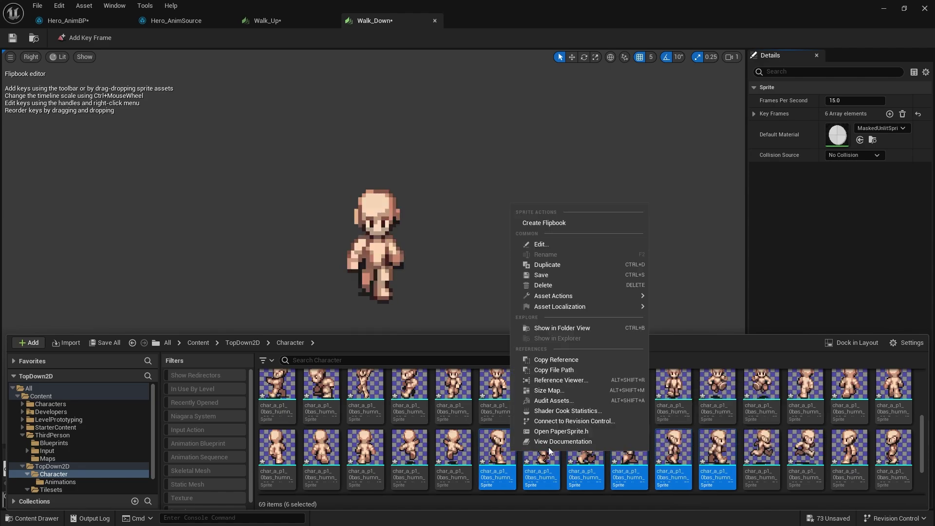
left_click(553, 222)
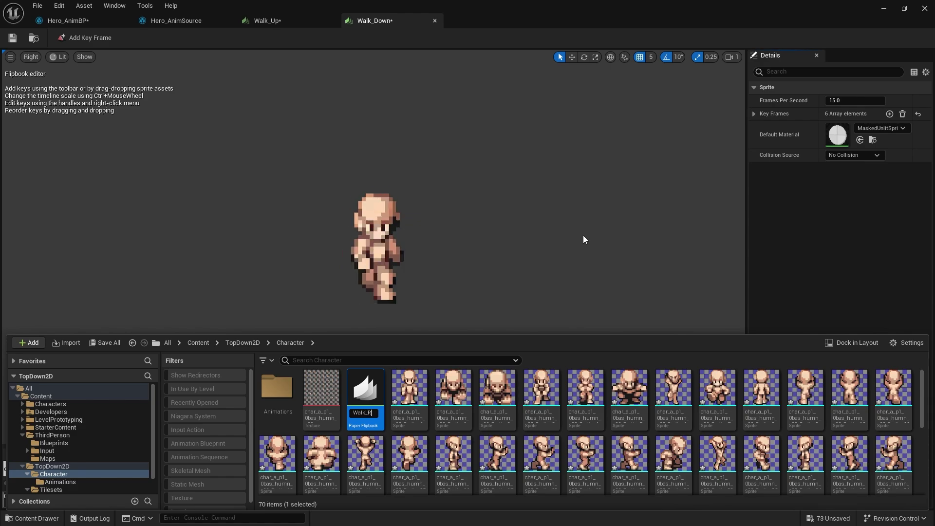
type("Walk_Right")
key("Return")
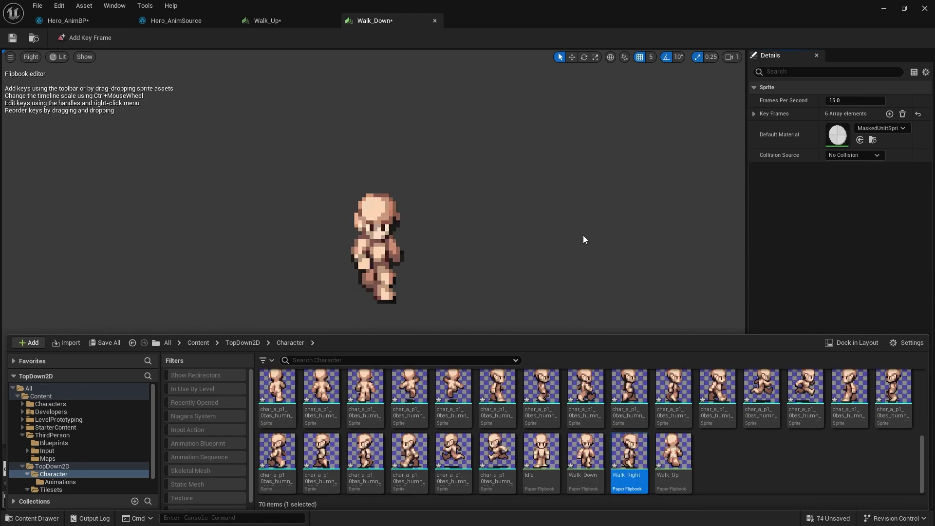
Preview Walk_Right, then create and open a six-sprite Walk_Left flipbook
double_click(630, 455)
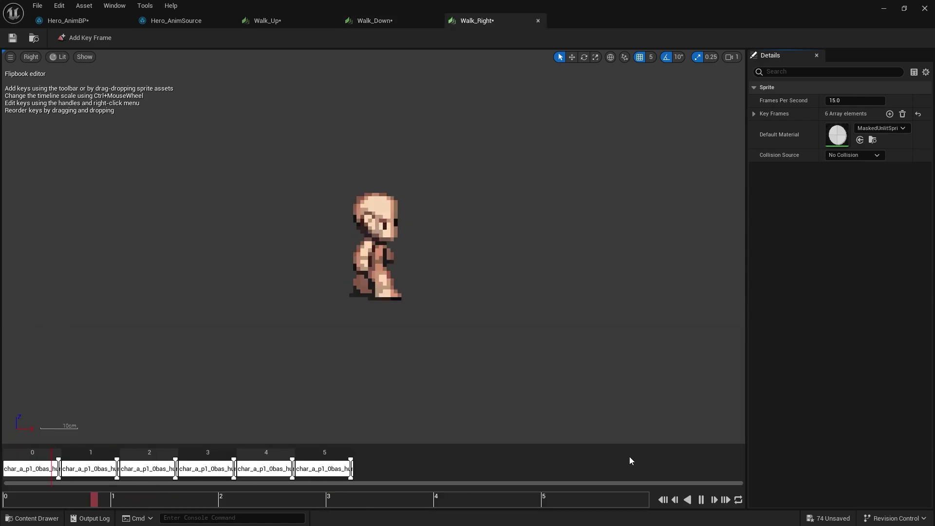
left_click(61, 520)
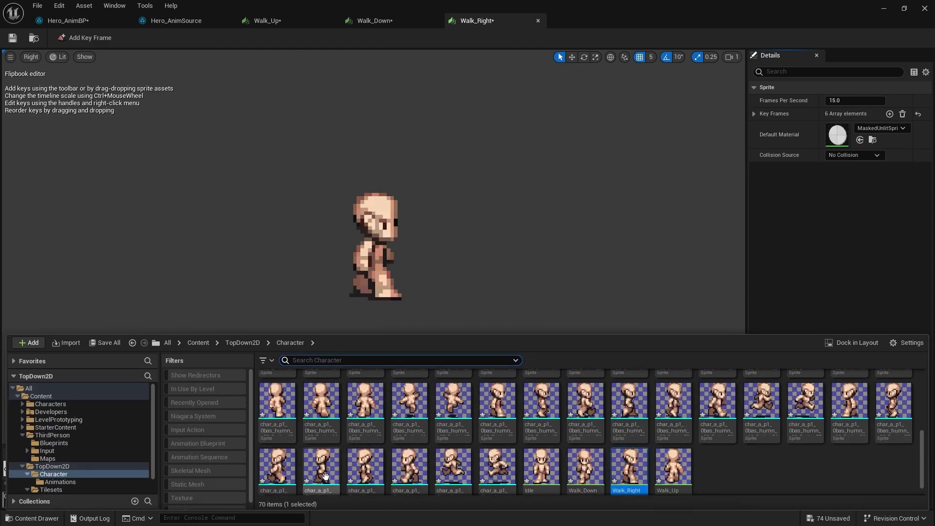
left_click(849, 404)
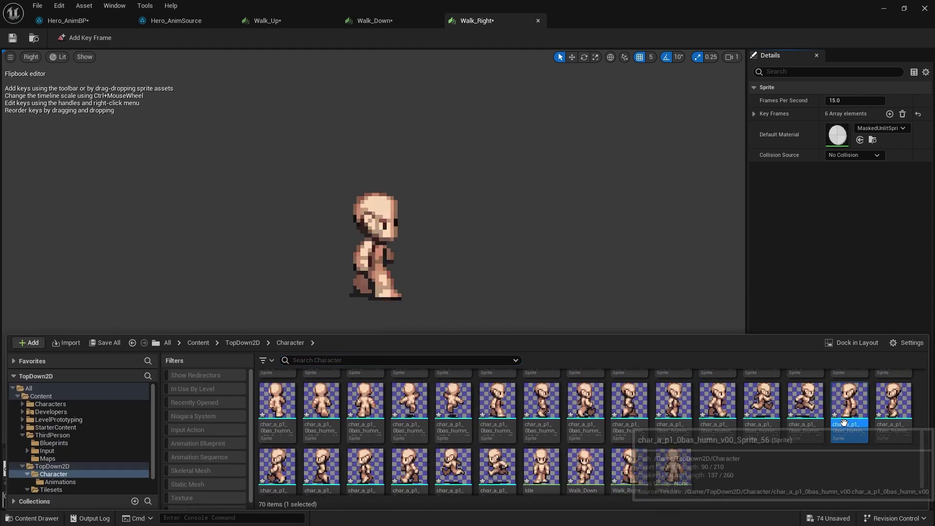
left_click(409, 465, "shift")
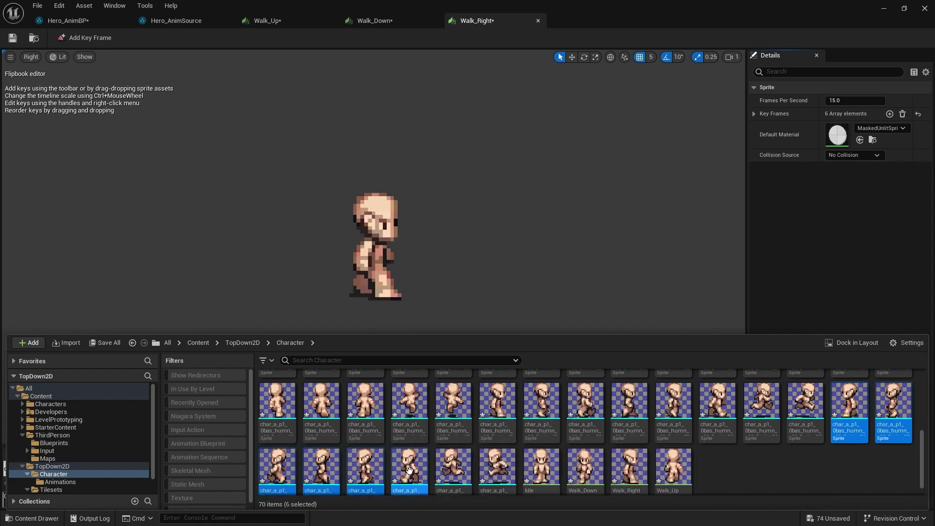
right_click(409, 465)
left_click(462, 242)
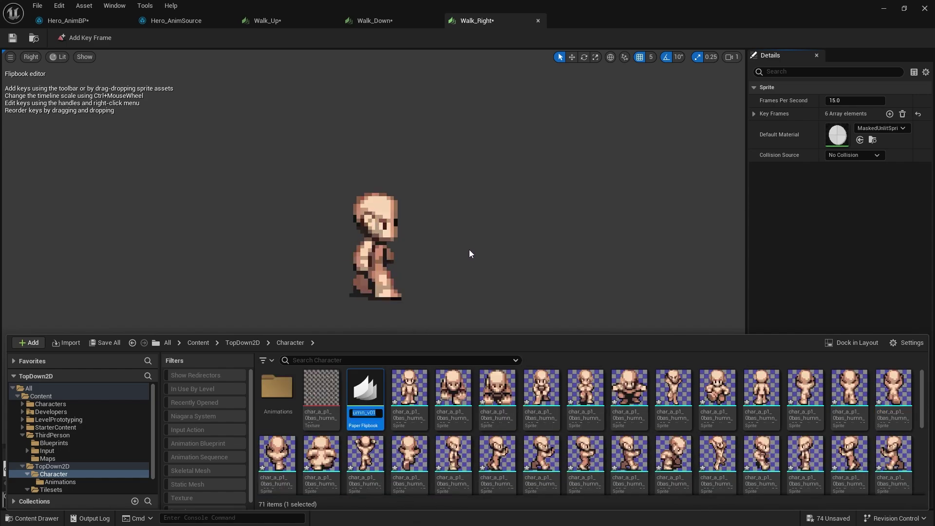
type("Walk_Left")
key("Return")
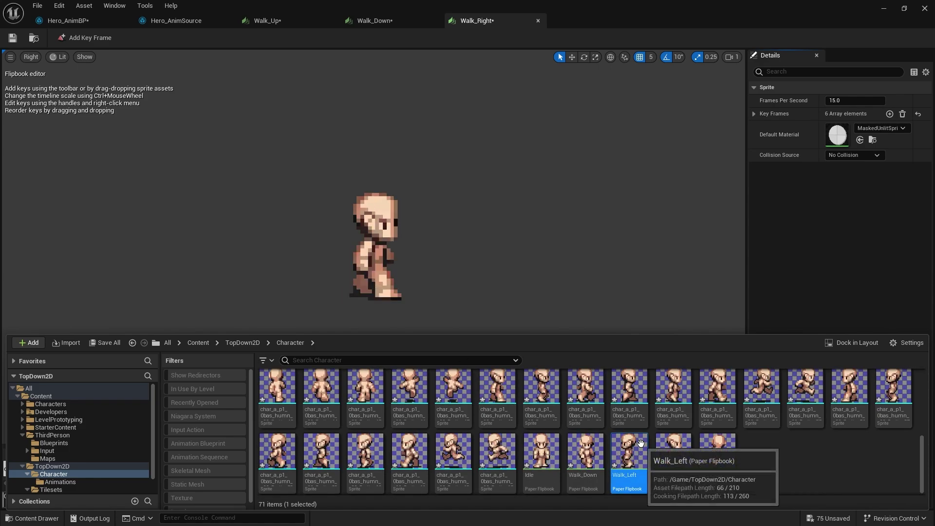
double_click(628, 456)
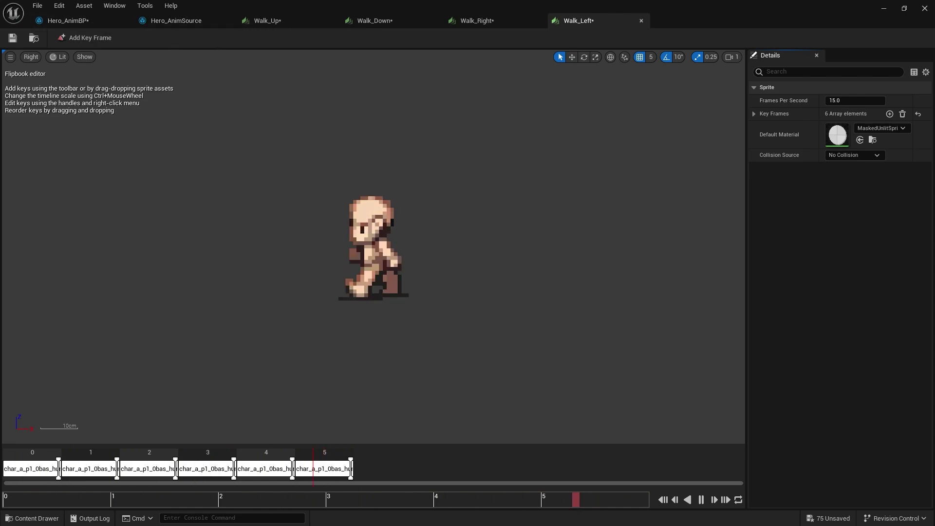
Go to the Animations folder in the Content Drawer
left_click(33, 518)
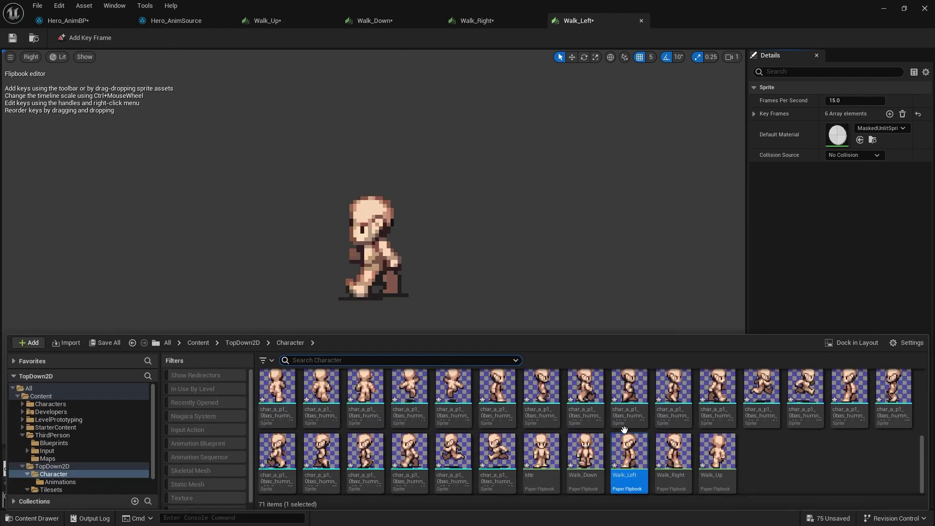
scroll(334, 414, "up", 5)
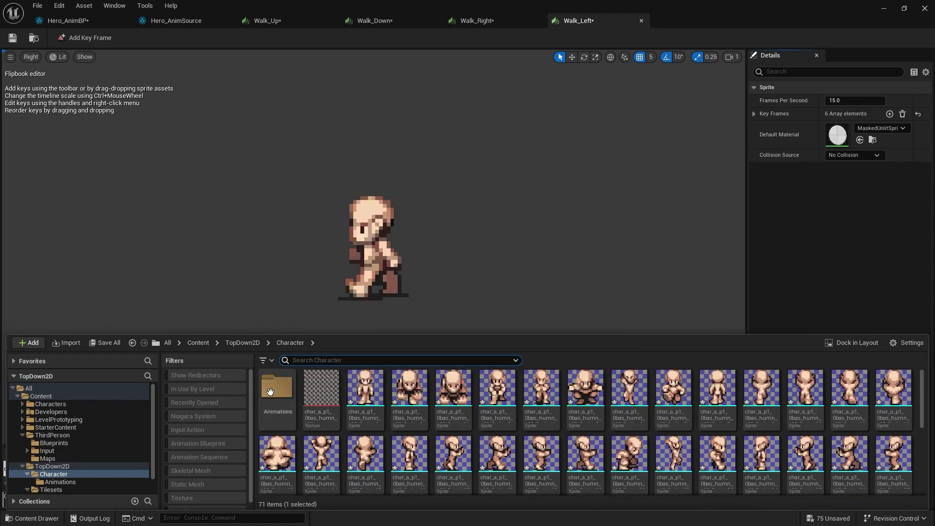
double_click(278, 388)
Open Hero_AnimSource and make Hero_Walk a multi-directional sequence
double_click(411, 404)
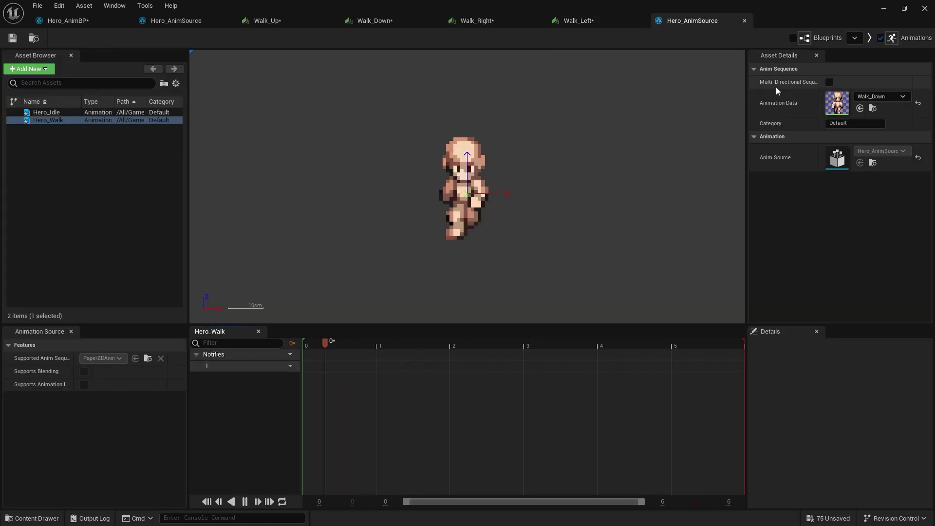
left_click(829, 82)
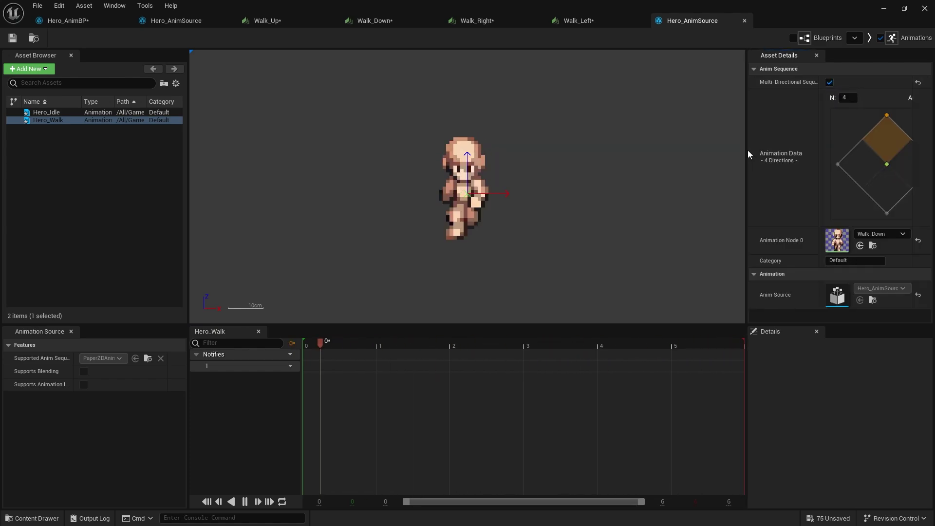
left_click_drag(747, 149, 648, 146)
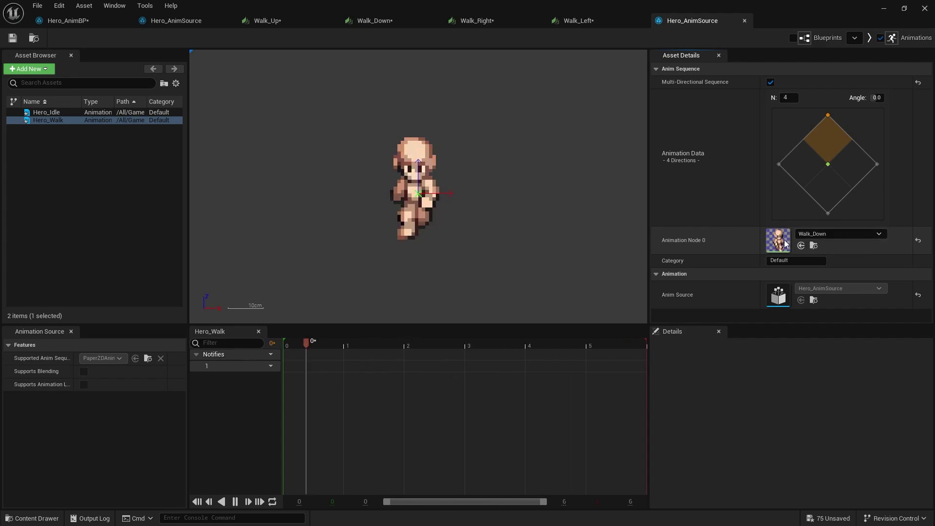
Assign Walk_Down to the down direction and Walk_Up to the up direction
left_click(824, 194)
left_click(841, 234)
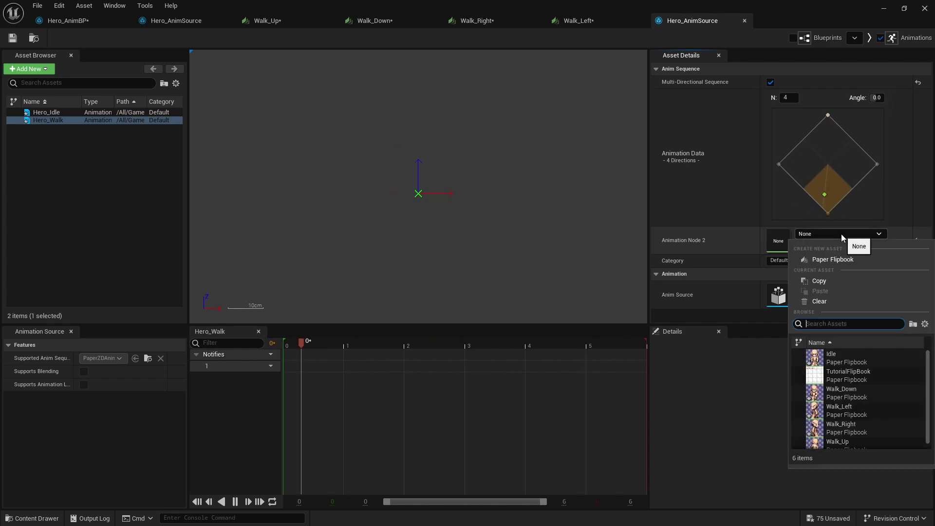
left_click(860, 398)
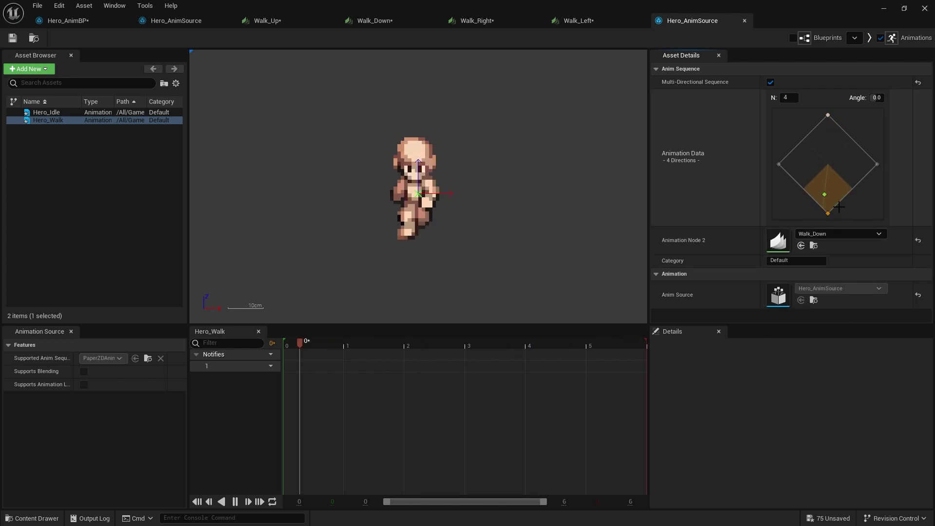
left_click(836, 138)
left_click(840, 234)
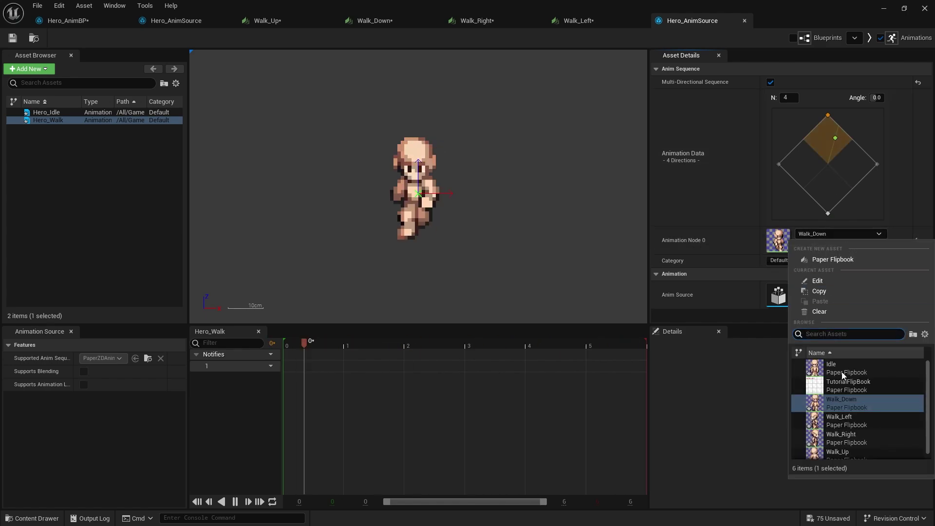
left_click(845, 452)
Assign Walk_Left to the left direction and Walk_Right to the right direction
left_click(803, 169)
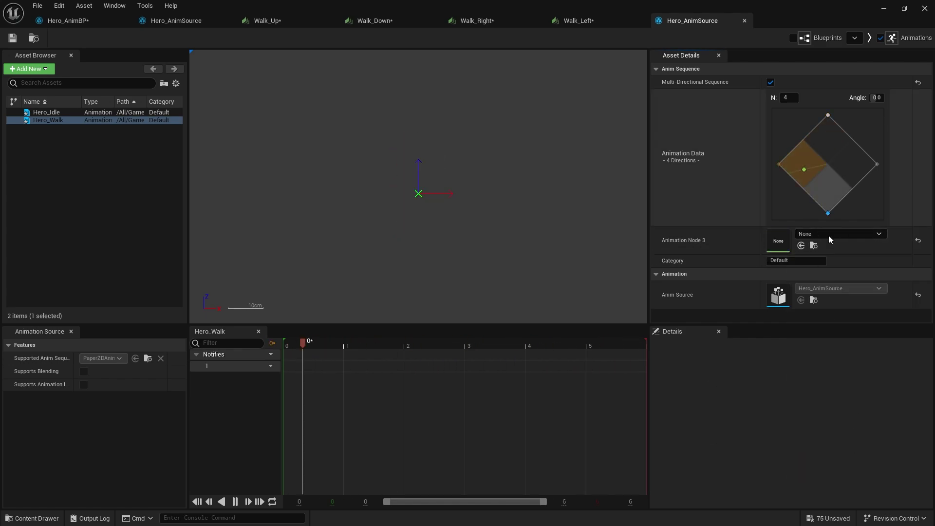
left_click(841, 234)
left_click(843, 411)
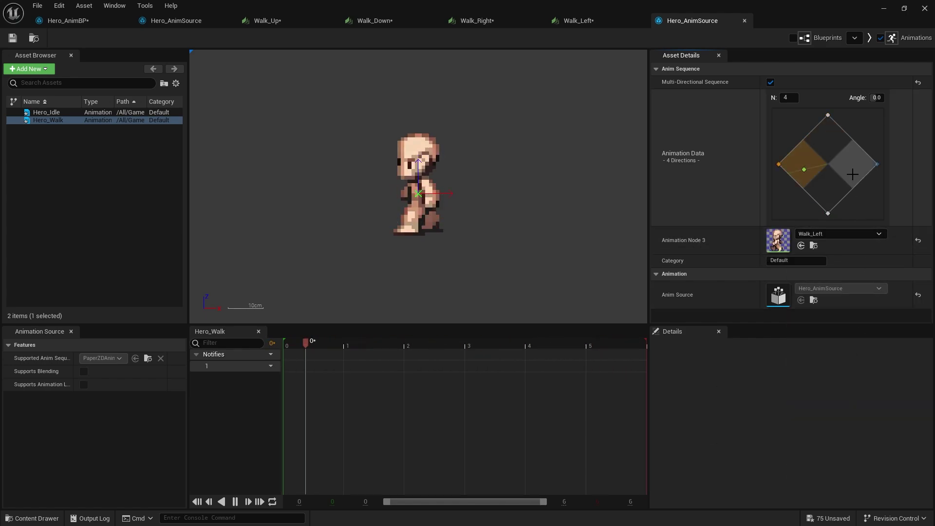
left_click(853, 174)
left_click(838, 234)
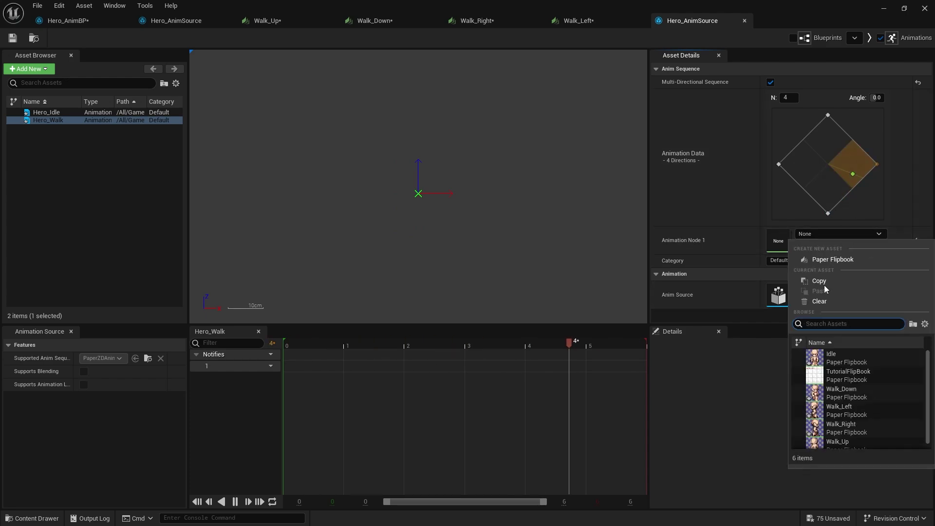
left_click(845, 430)
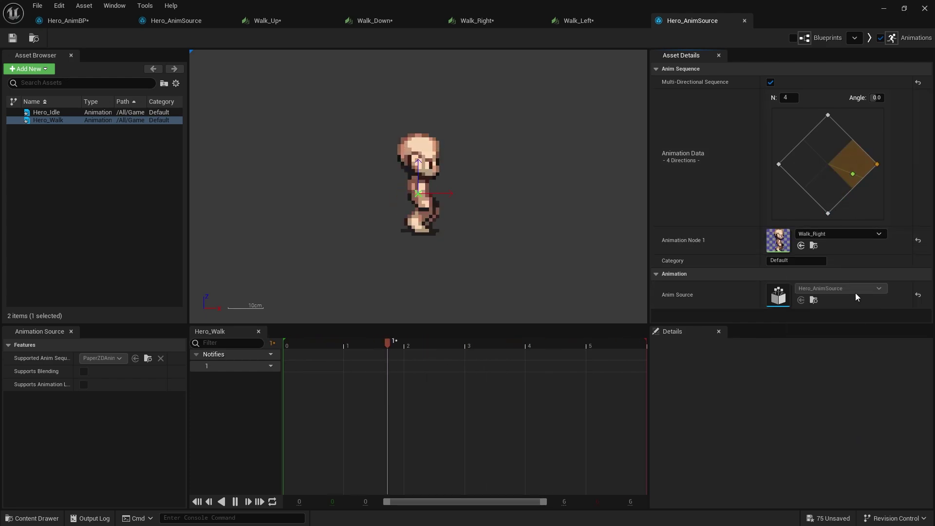
Preview the up and down walk directions, then close the duplicate animation source editor
left_click(832, 149)
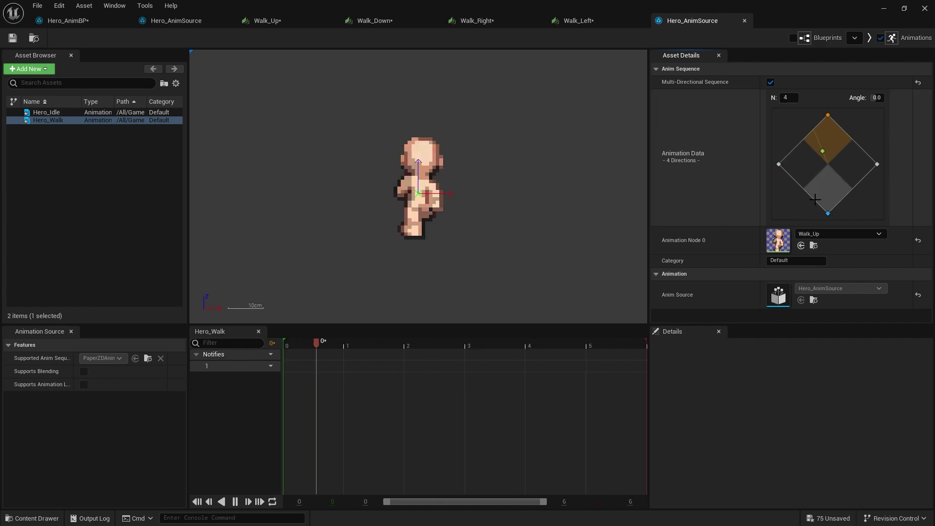
left_click_drag(815, 199, 805, 150)
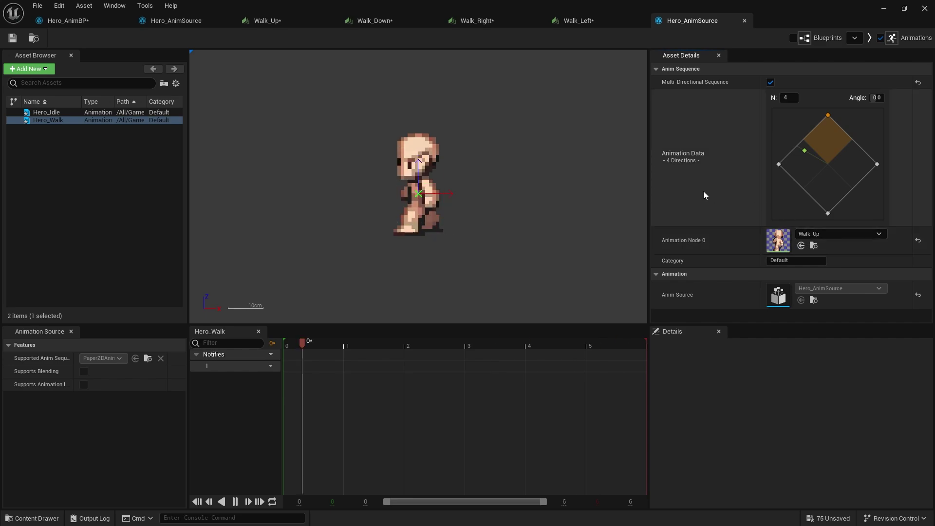
left_click(744, 20)
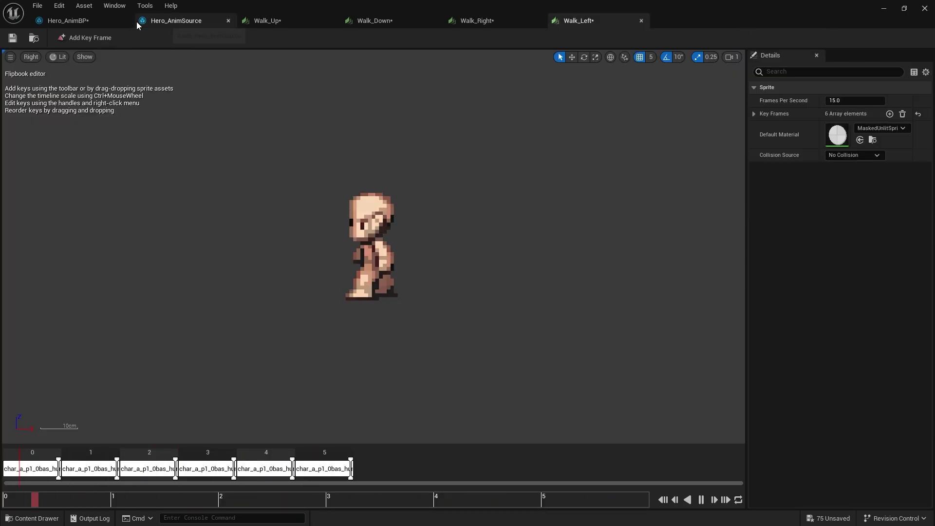
In Hero_AnimBP's Idle state, wire a Play Hero_Idle node into the output pose
left_click(86, 22)
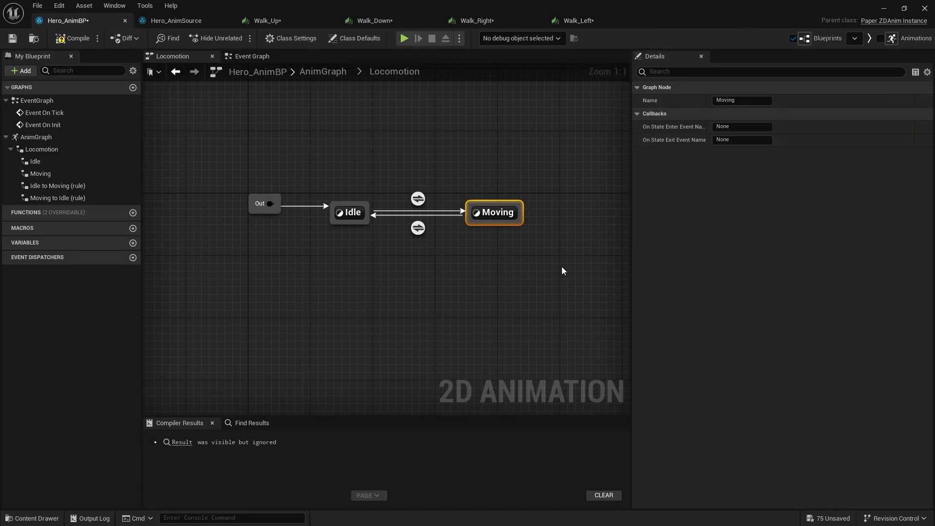
double_click(357, 210)
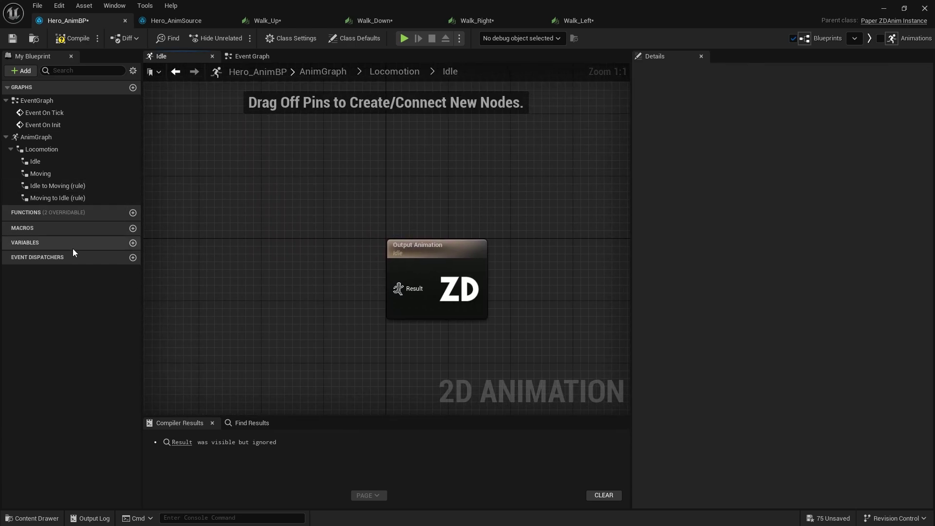
right_click_drag(252, 272, 263, 215)
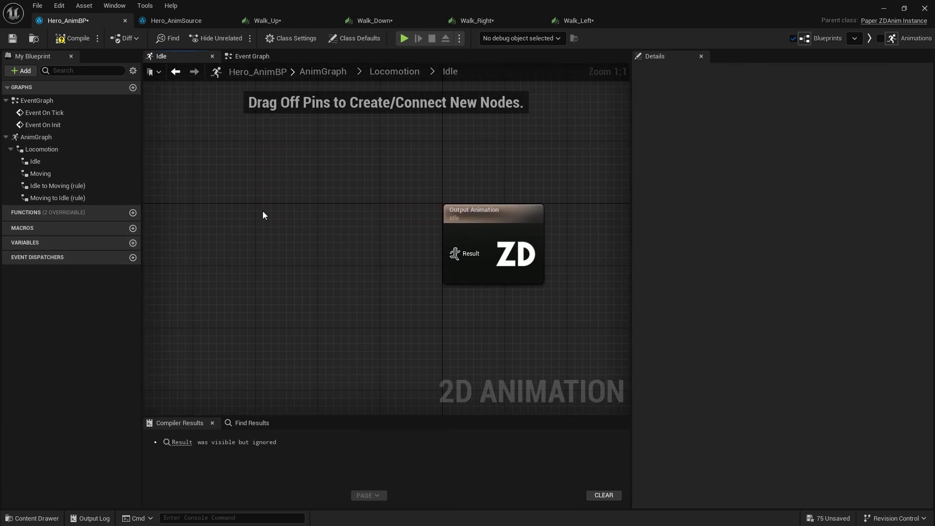
right_click(320, 235)
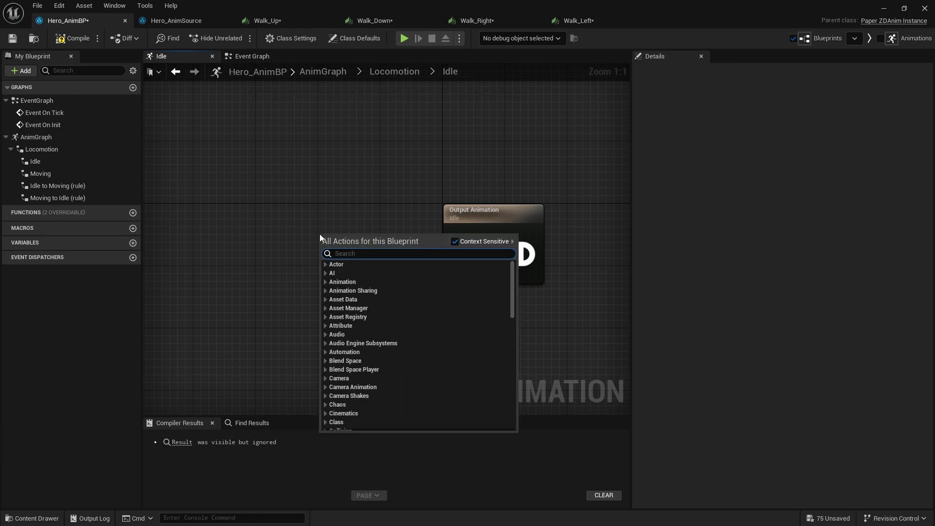
type("anim idle")
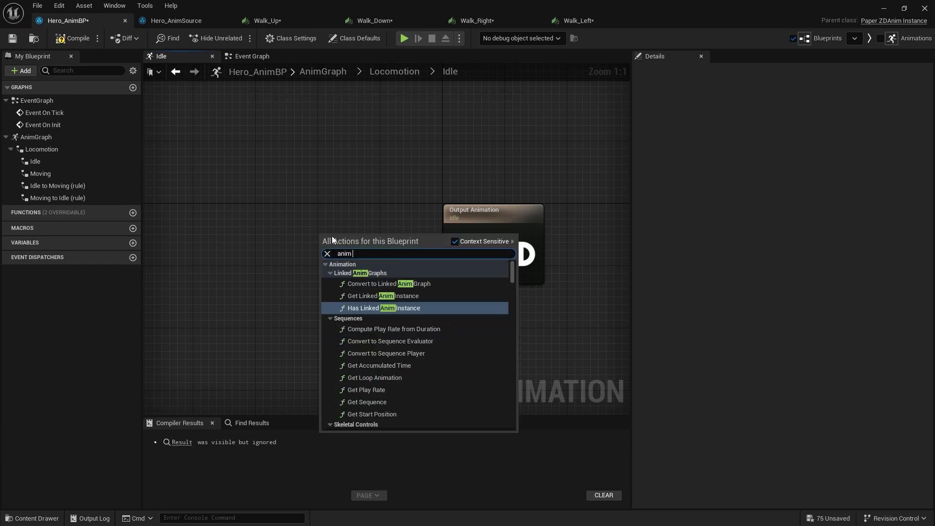
key("Return")
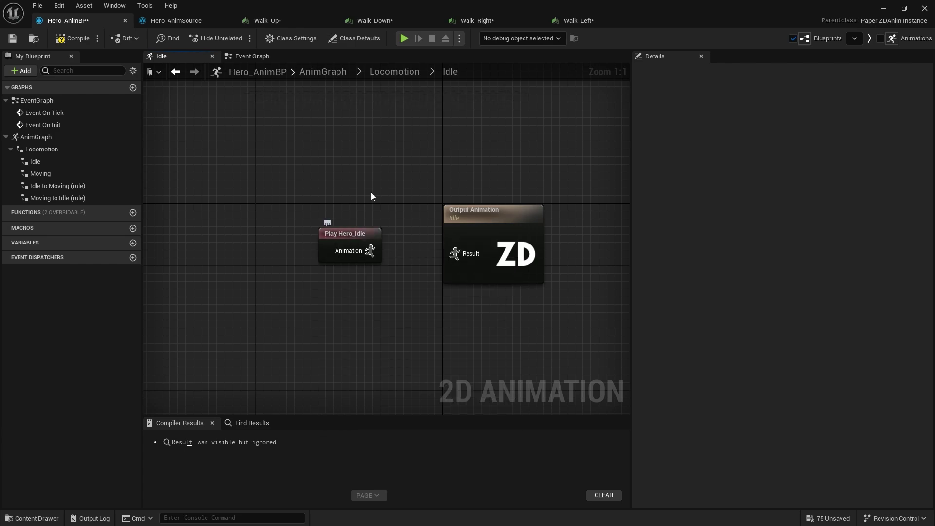
left_click_drag(370, 259, 470, 259)
Wire a Play Hero_Walk node into the Moving state's output and compile
left_click(175, 72)
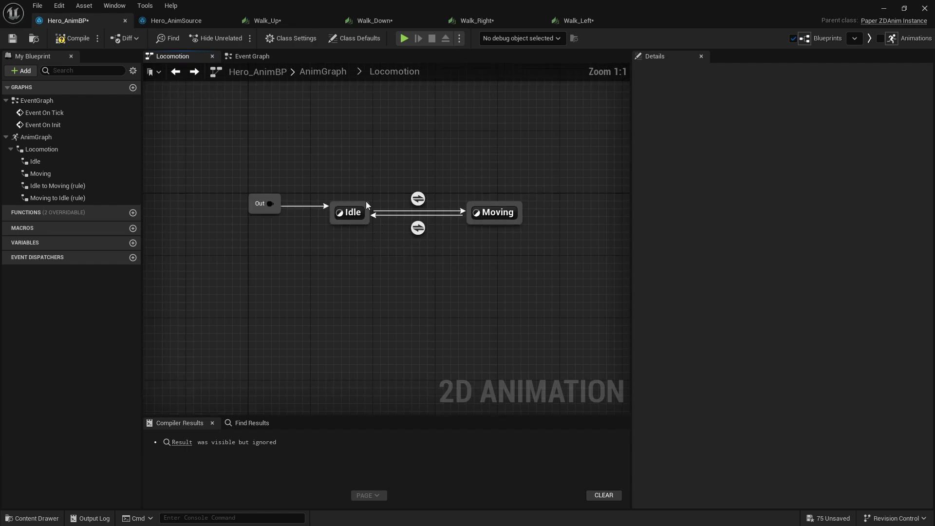
double_click(492, 210)
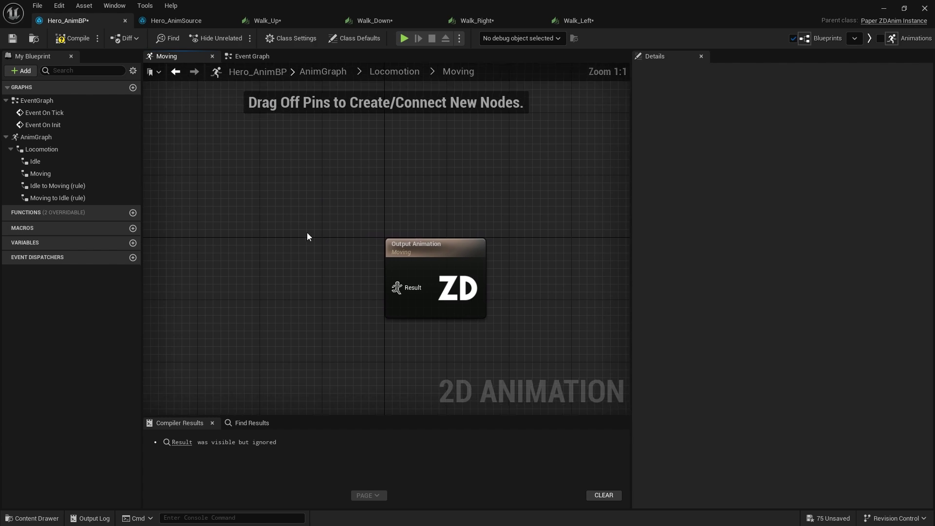
right_click(284, 244)
type("hero wal")
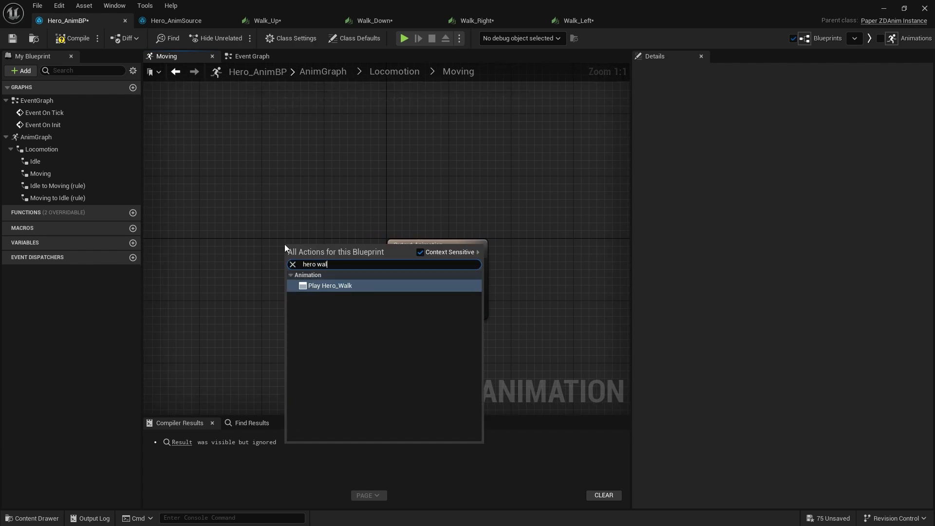
key("Return")
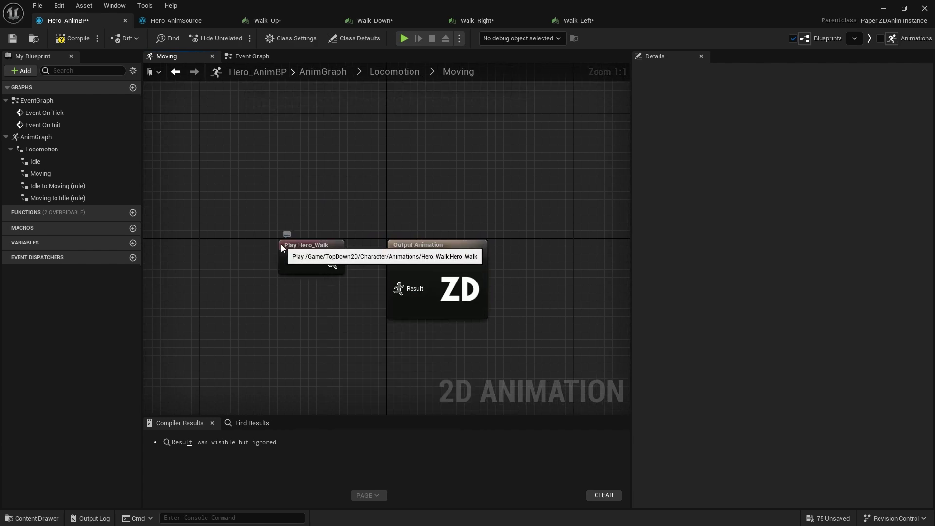
left_click_drag(281, 246, 241, 261)
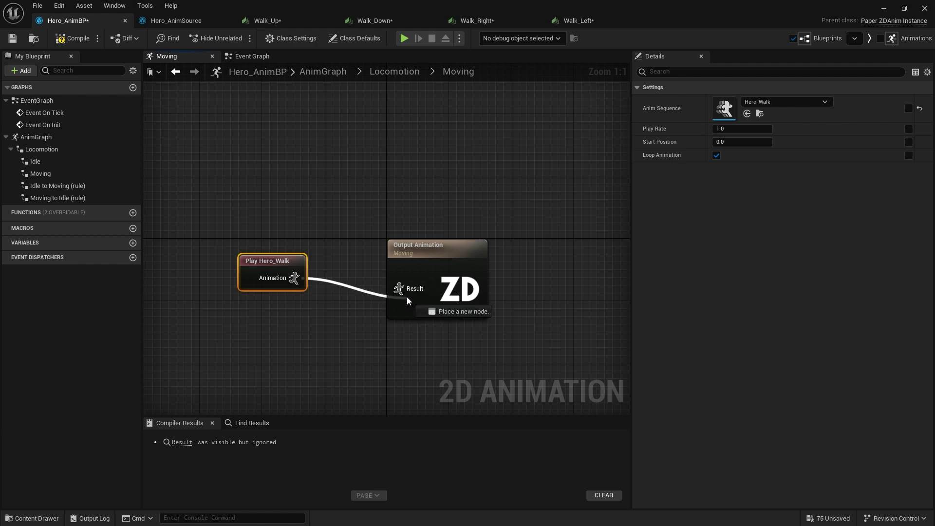
left_click_drag(407, 298, 407, 291)
left_click(72, 38)
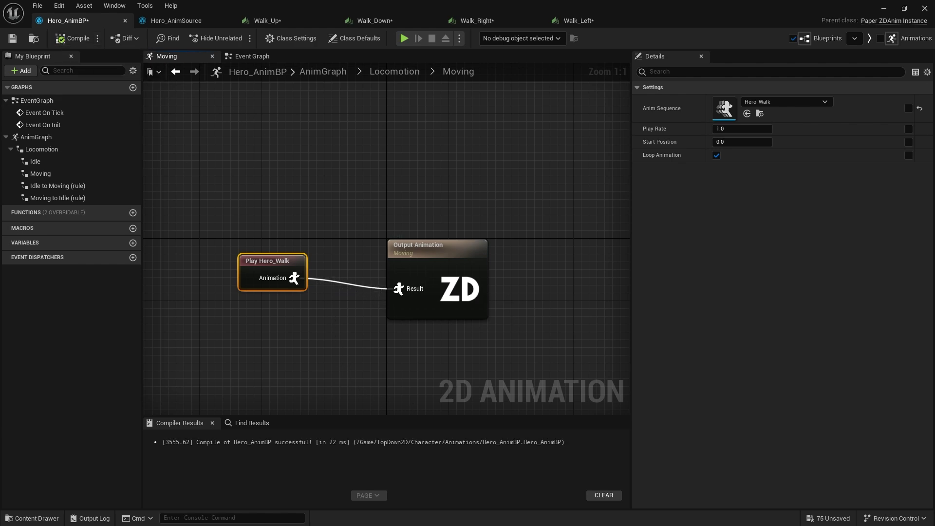
left_click(329, 382)
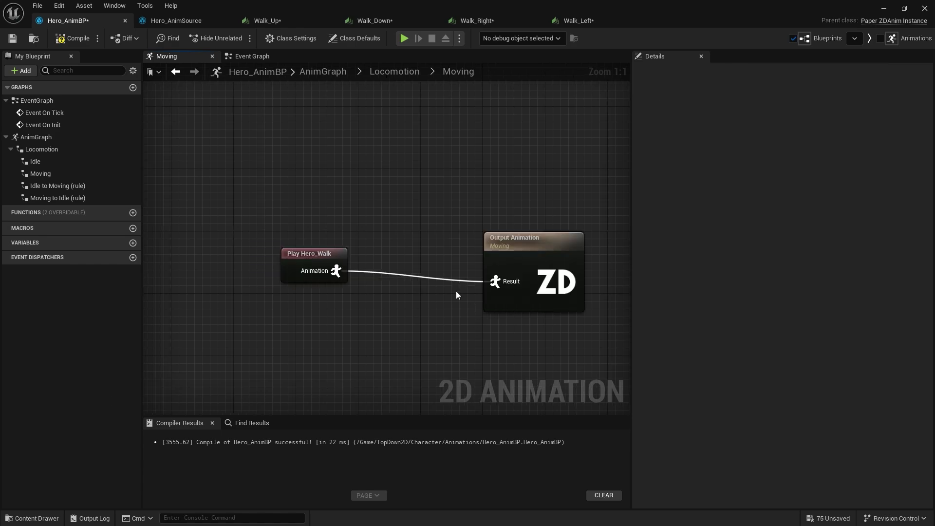
Insert a Set Directionality node between Play Hero_Walk and the Moving output
left_click_drag(330, 260, 284, 268)
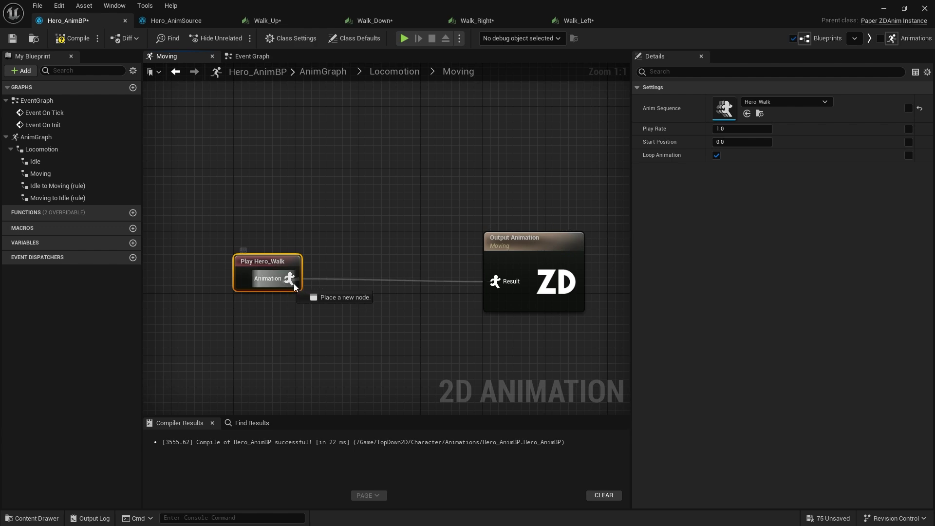
left_click_drag(358, 259, 359, 257)
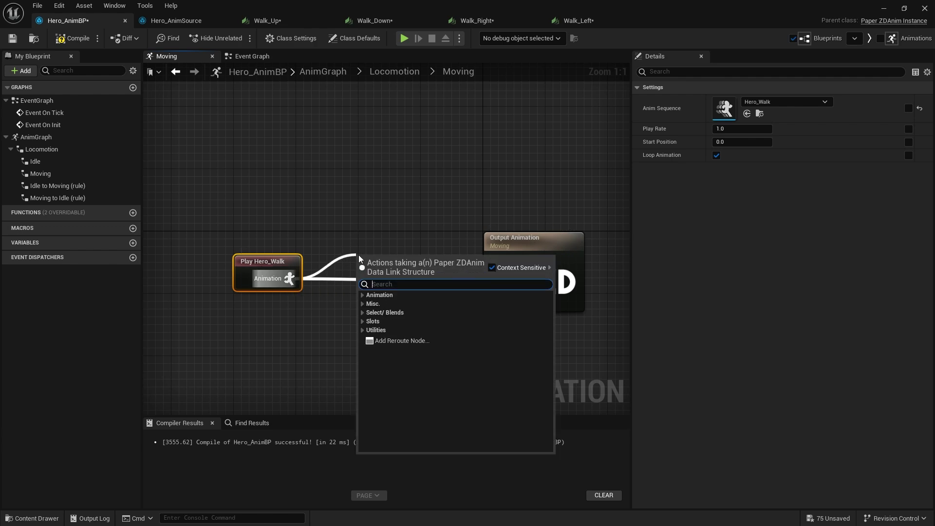
type("direction")
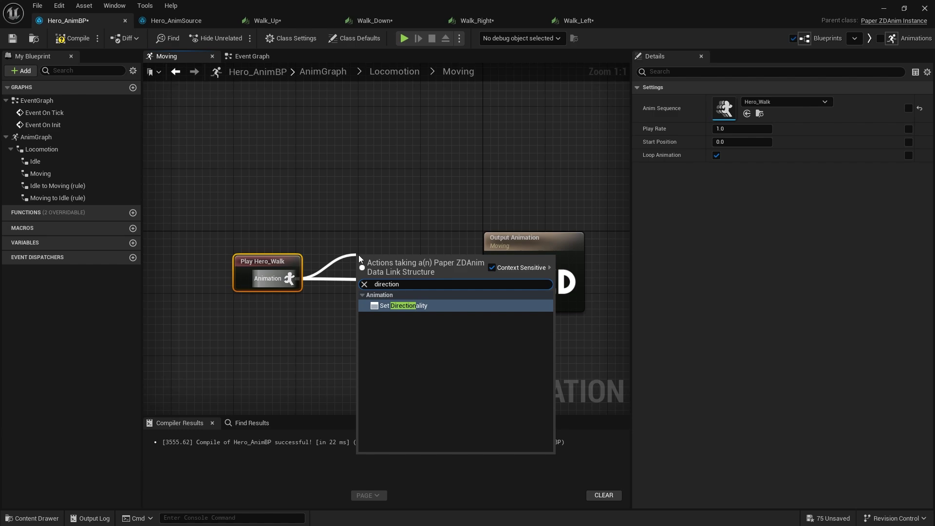
left_click(411, 306)
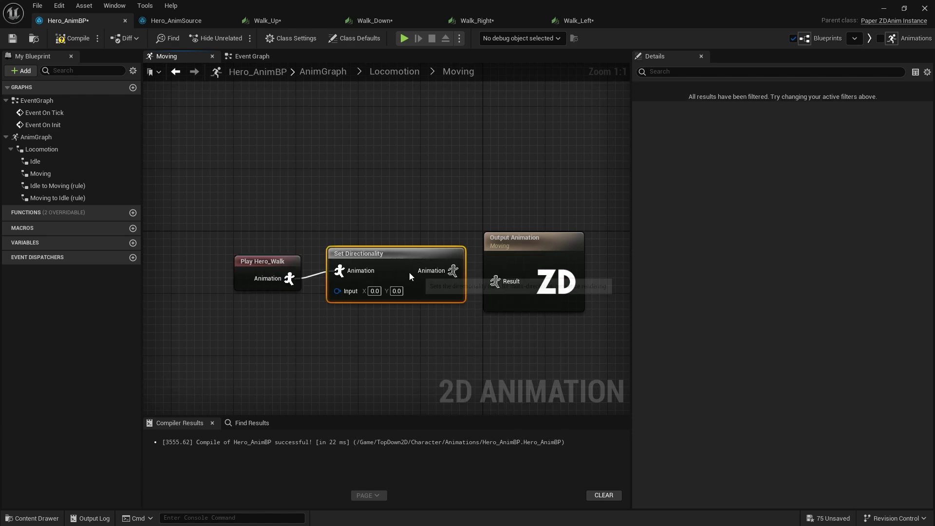
left_click_drag(461, 278, 524, 297)
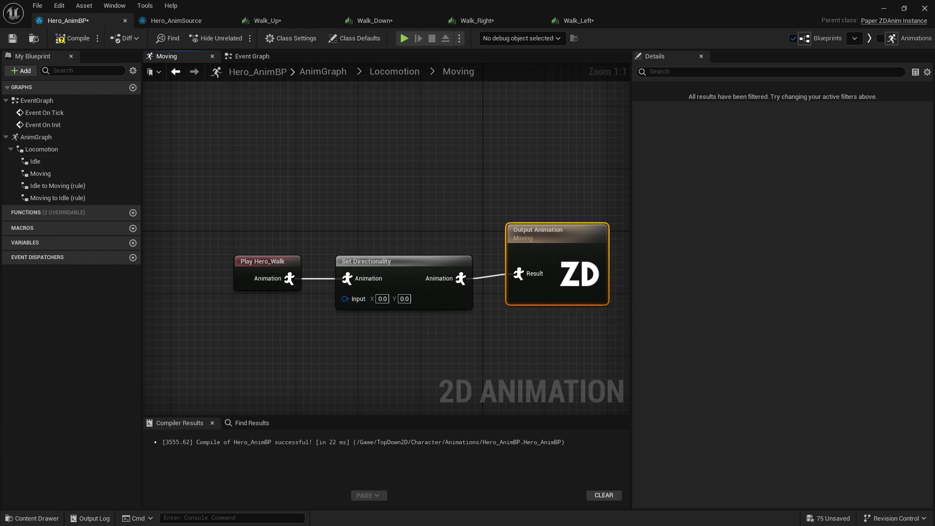
Feed Set Directionality's Input from a new Make Vector 2D node
left_click_drag(345, 299, 282, 342)
type("make ve")
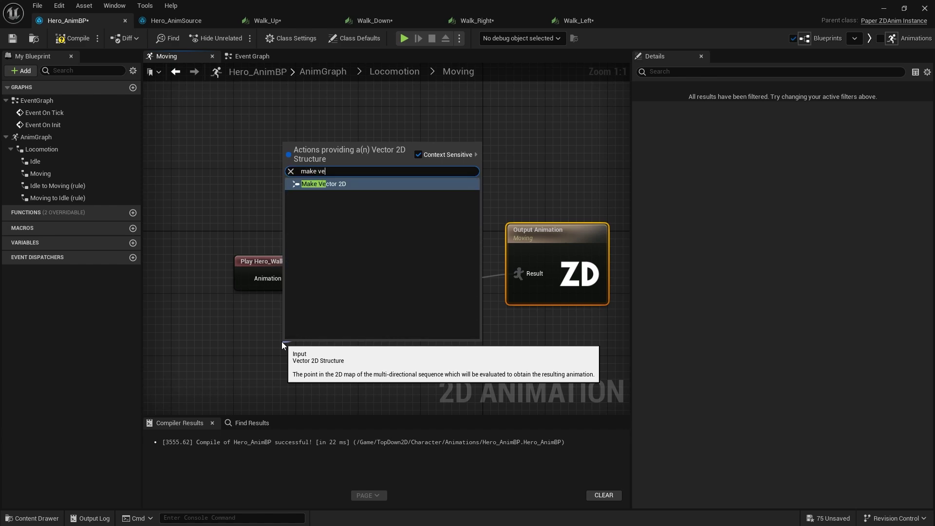
type("ctor")
key("Return")
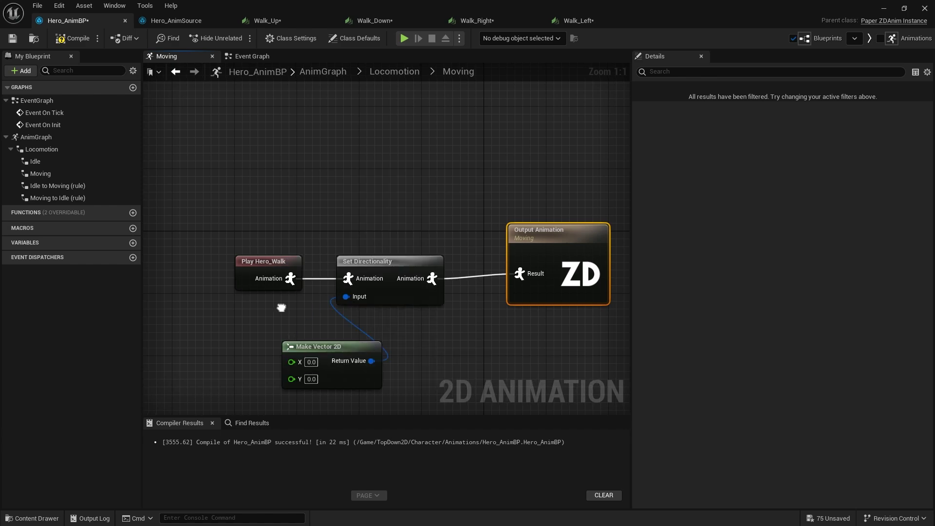
right_click_drag(362, 342, 516, 297)
left_click_drag(519, 302, 480, 287)
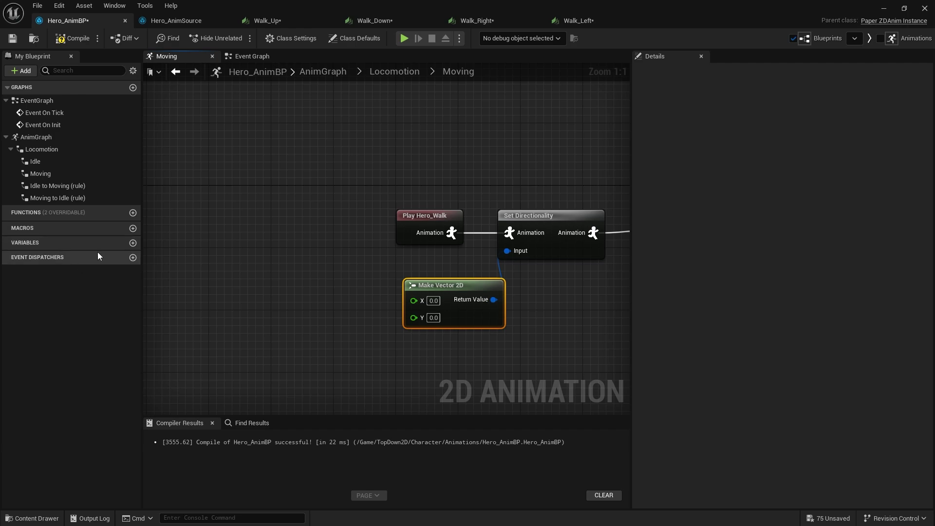
left_click(255, 57)
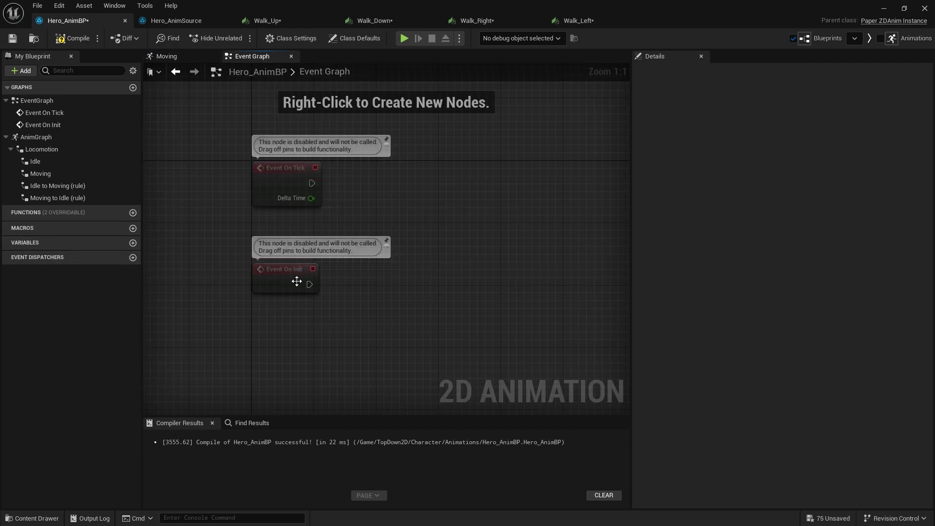
On Event On Init, cast Get Owning Actor to BP_ThirdPersonCharacter
left_click_drag(297, 281, 312, 305)
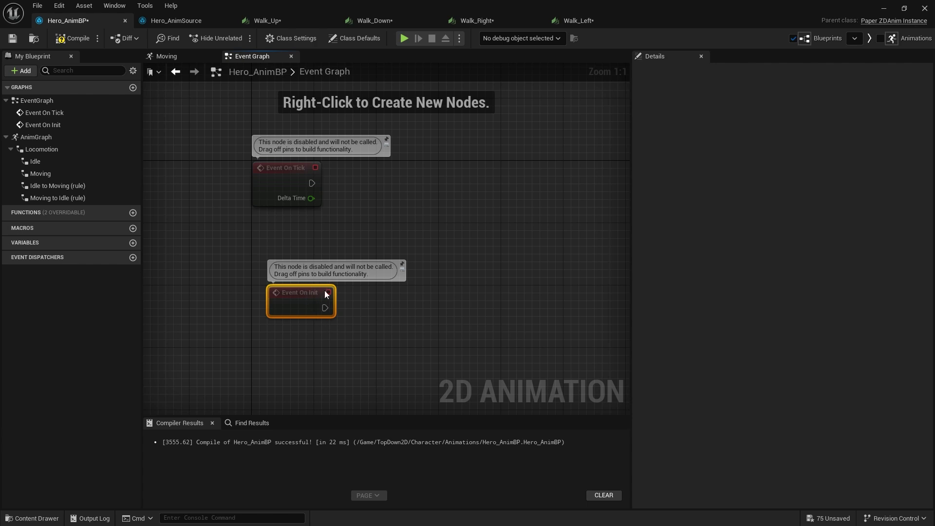
right_click_drag(387, 354, 326, 253)
right_click(325, 250)
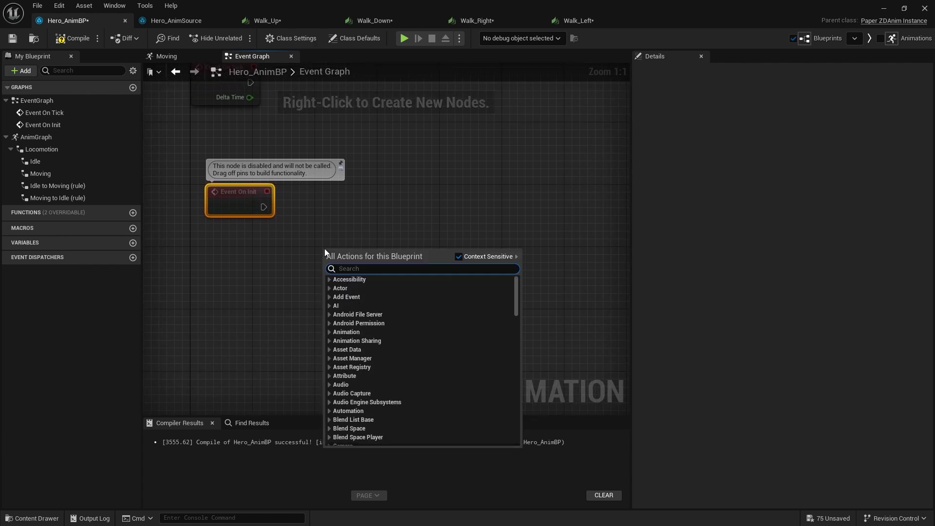
type("get owning")
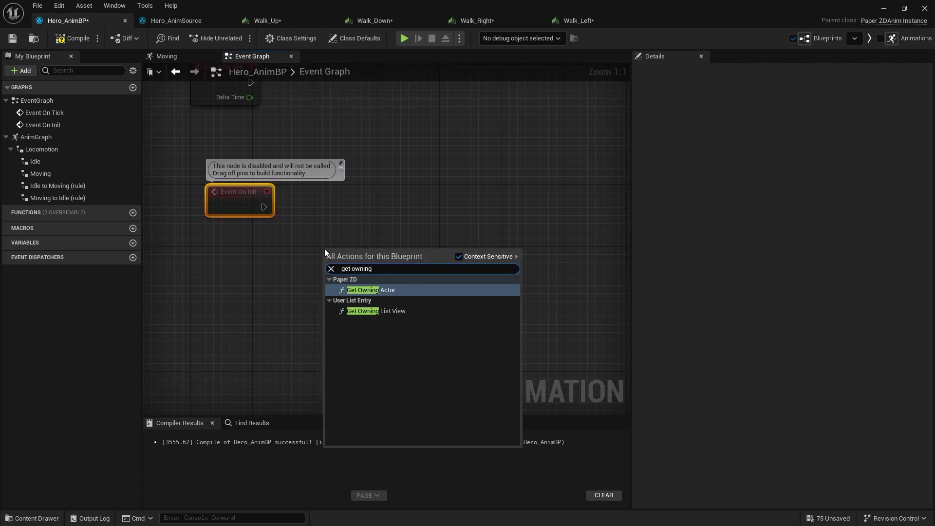
left_click(381, 292)
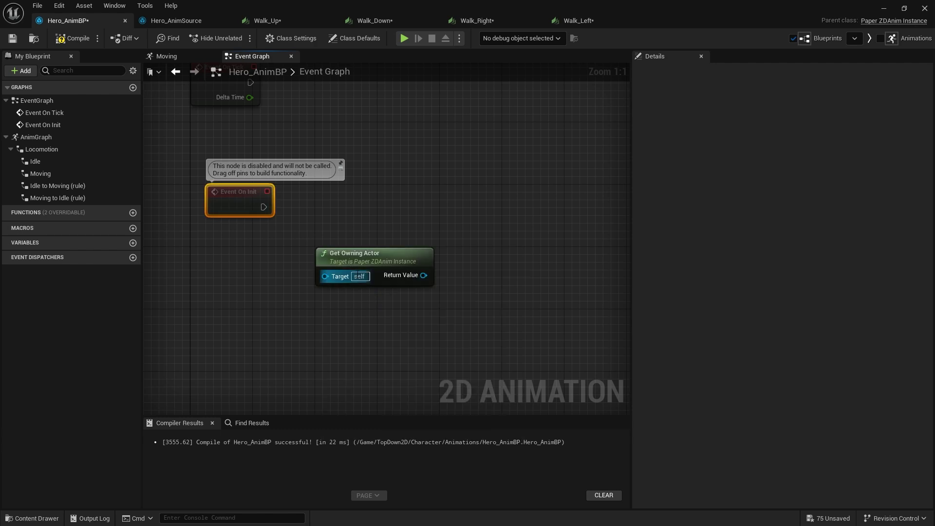
left_click_drag(337, 264, 243, 271)
mouse_move(322, 267)
left_mouse_down()
mouse_move(274, 266)
mouse_move(310, 262)
left_mouse_up()
type("cast to bp")
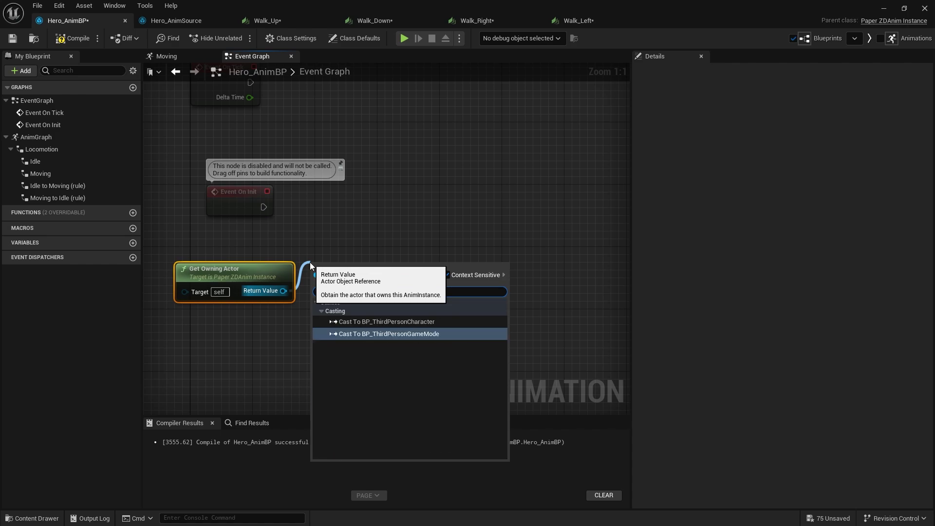
key("Up")
key("Return")
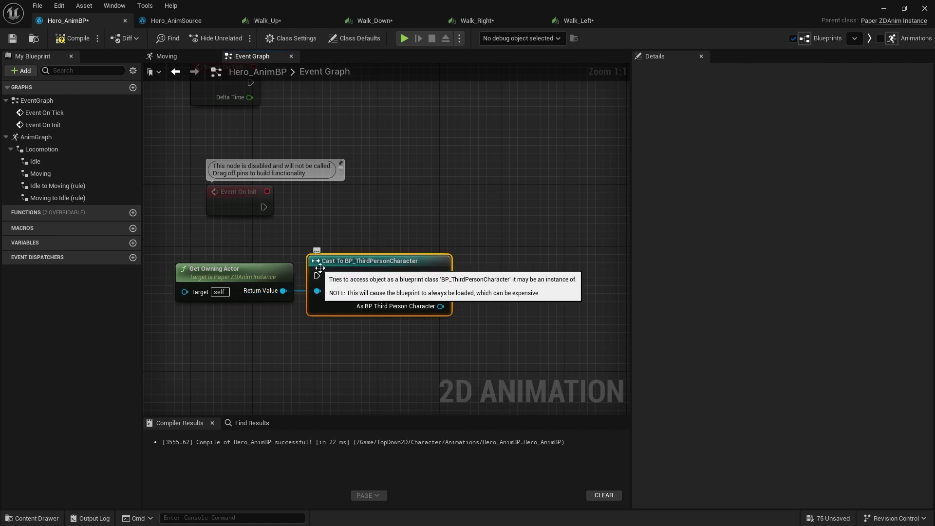
left_click_drag(264, 210, 264, 209)
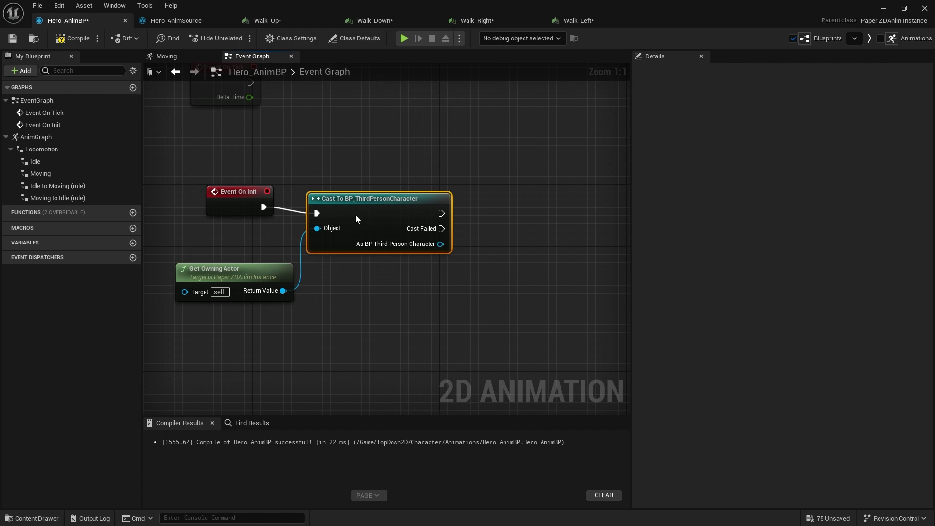
Promote the cast character to a variable via a SET node and compile
right_click_drag(434, 251, 328, 239)
left_click_drag(394, 228, 395, 228)
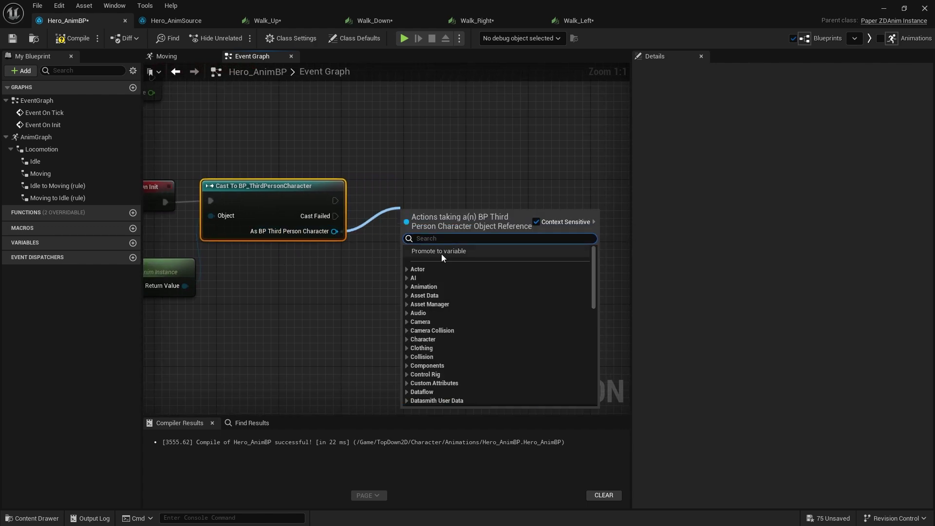
left_click(442, 252)
left_click_drag(454, 234, 431, 219)
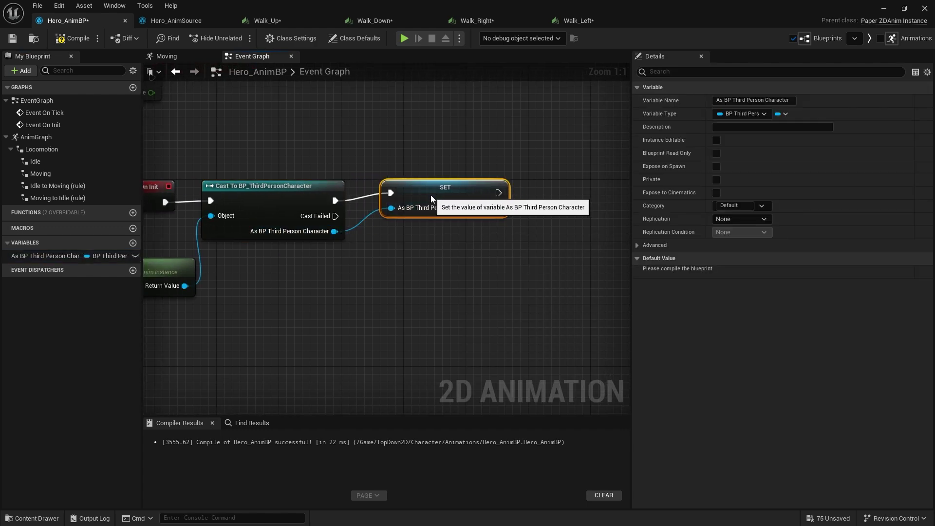
left_click(59, 39)
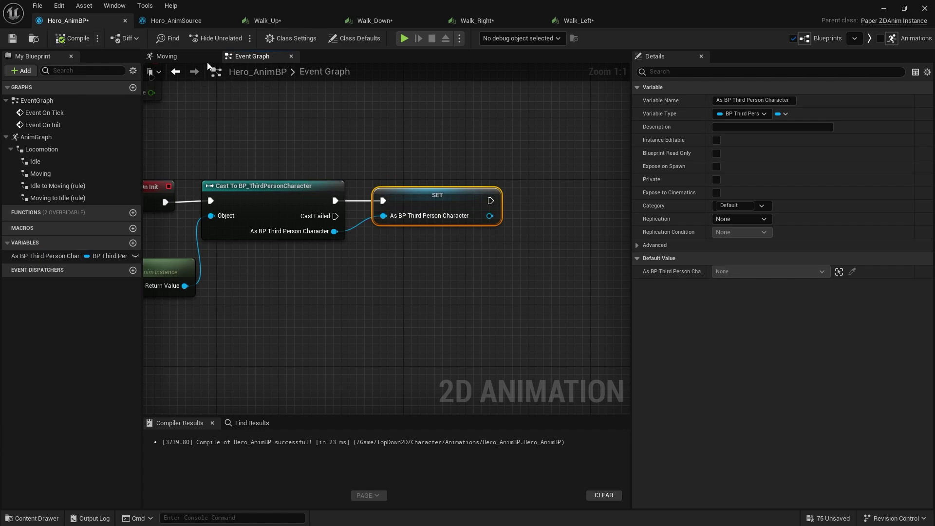
left_click(187, 57)
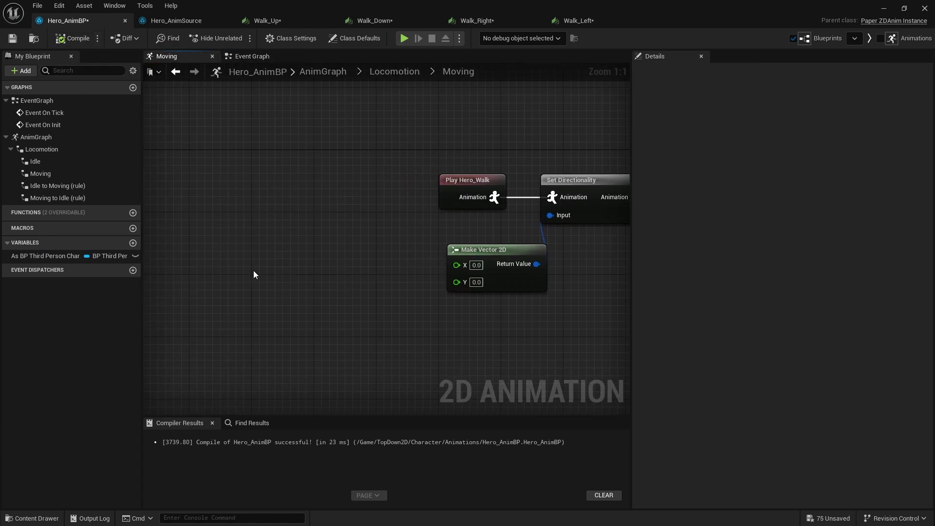
Add a character getter and a Get Velocity node split into X, Y, Z in Moving
left_click_drag(42, 255, 201, 234)
left_click(248, 251)
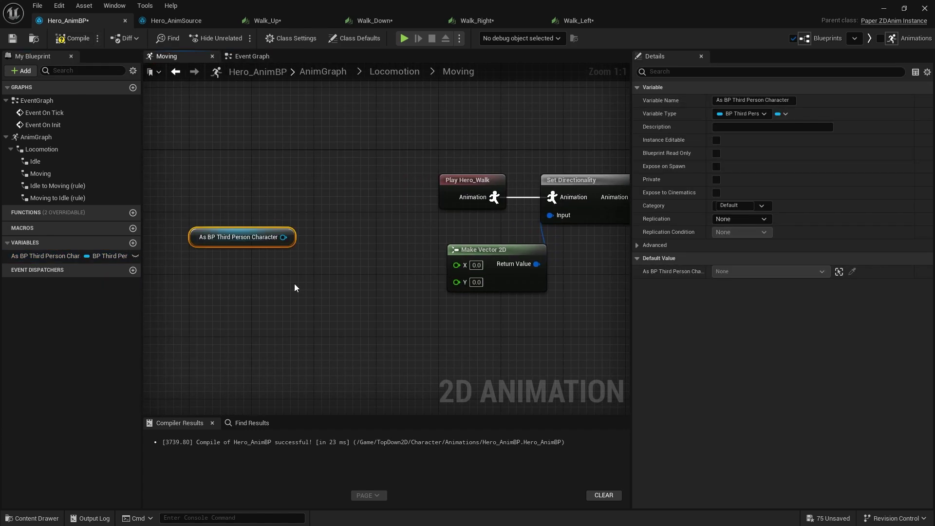
right_click_drag(294, 284, 329, 208)
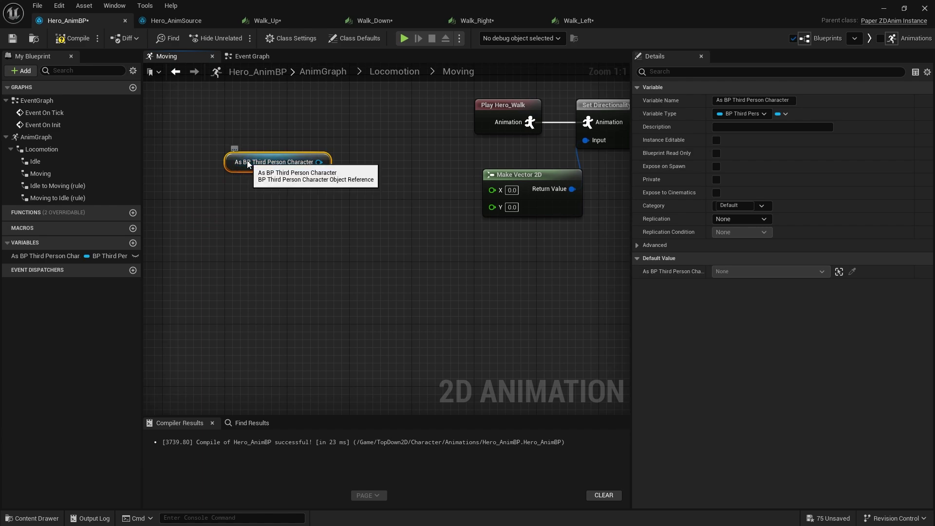
left_click_drag(247, 172, 200, 210)
left_click_drag(271, 201, 293, 197)
type("ve")
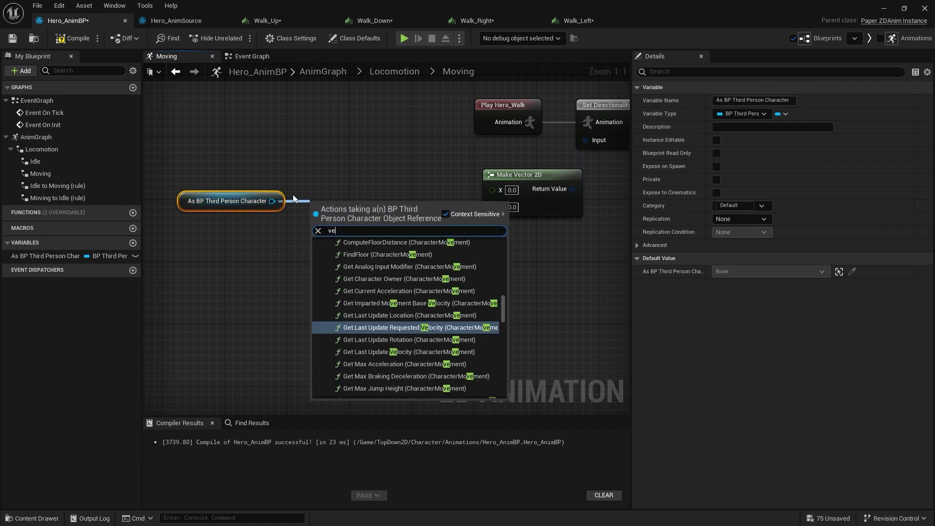
type("locity")
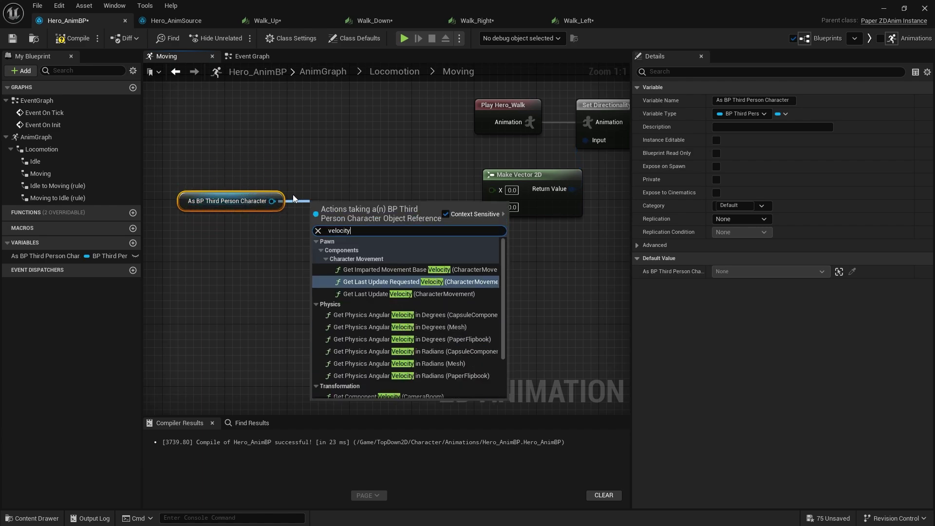
scroll(352, 317, "down", 3)
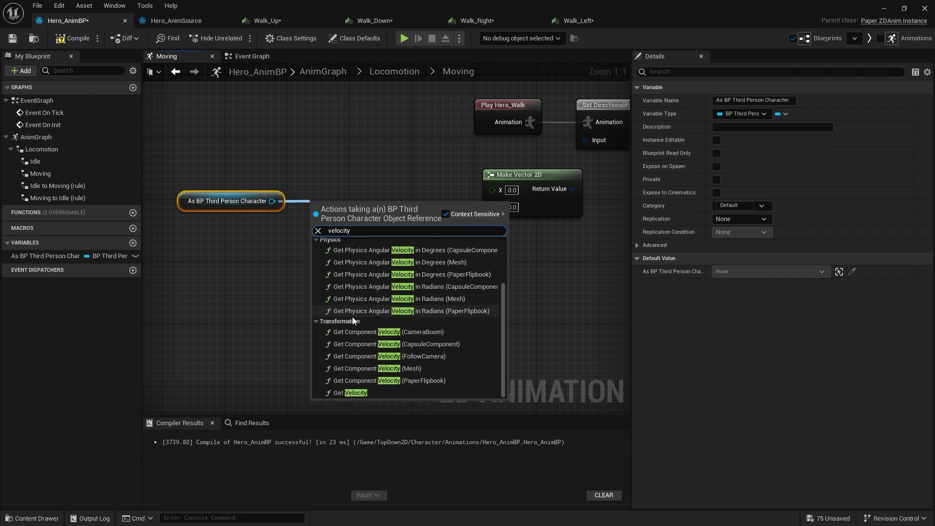
left_click(350, 393)
left_click_drag(367, 214, 359, 198)
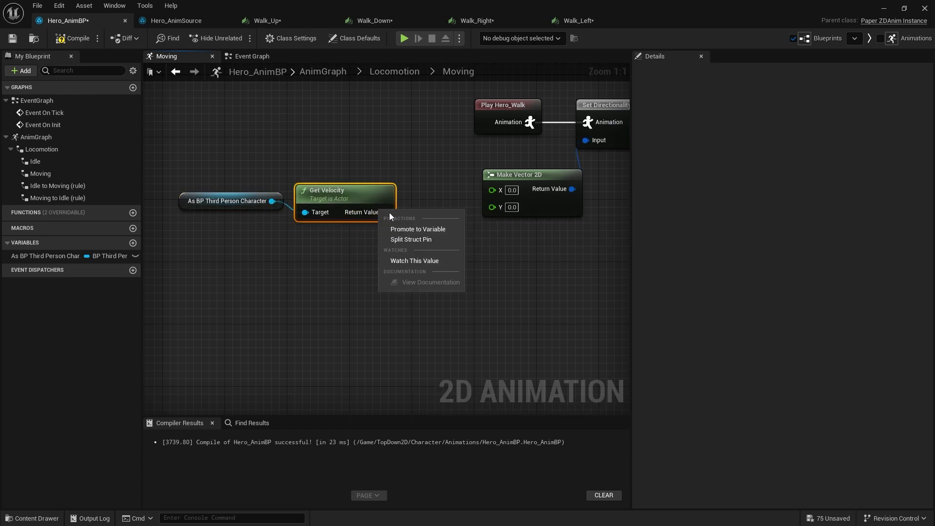
left_click(411, 239)
left_click_drag(381, 236, 381, 221)
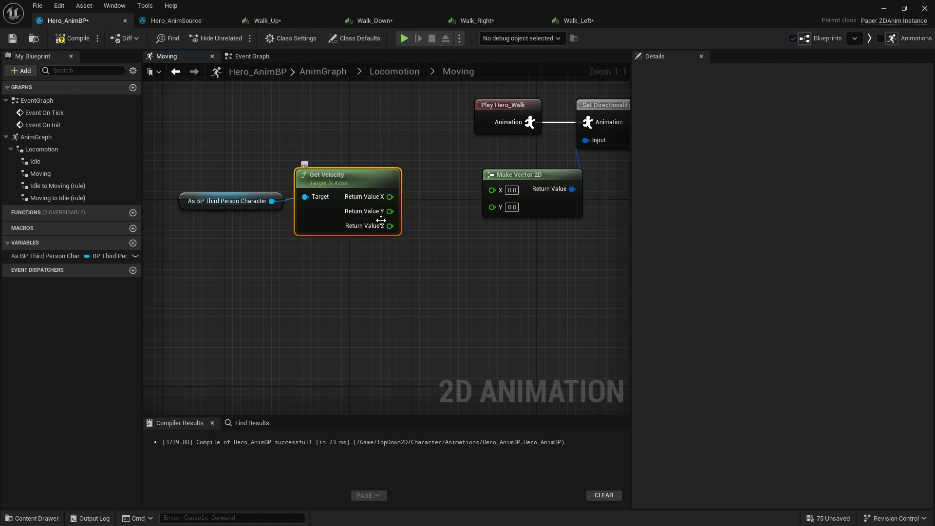
Wire velocity X and Y into Make Vector 2D and recompile Hero_AnimBP
right_click_drag(428, 250, 386, 248)
mouse_move(348, 195)
left_mouse_down()
mouse_move(452, 191)
mouse_move(347, 209)
left_mouse_up()
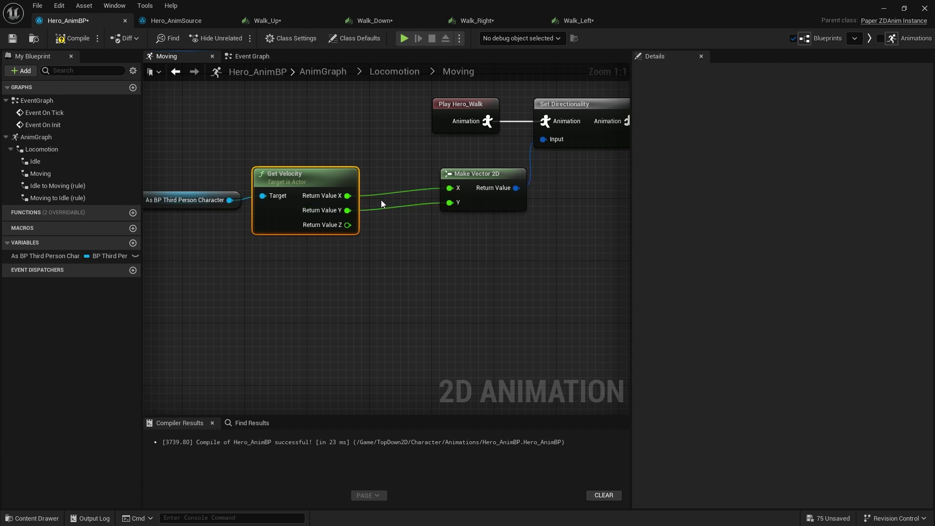
left_click_drag(227, 163, 314, 213)
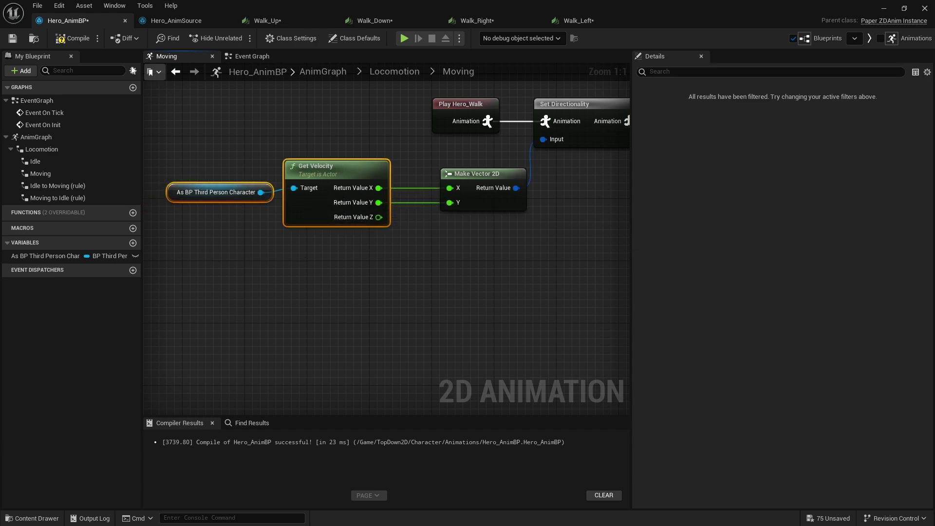
left_click(73, 38)
right_click_drag(335, 234, 321, 247)
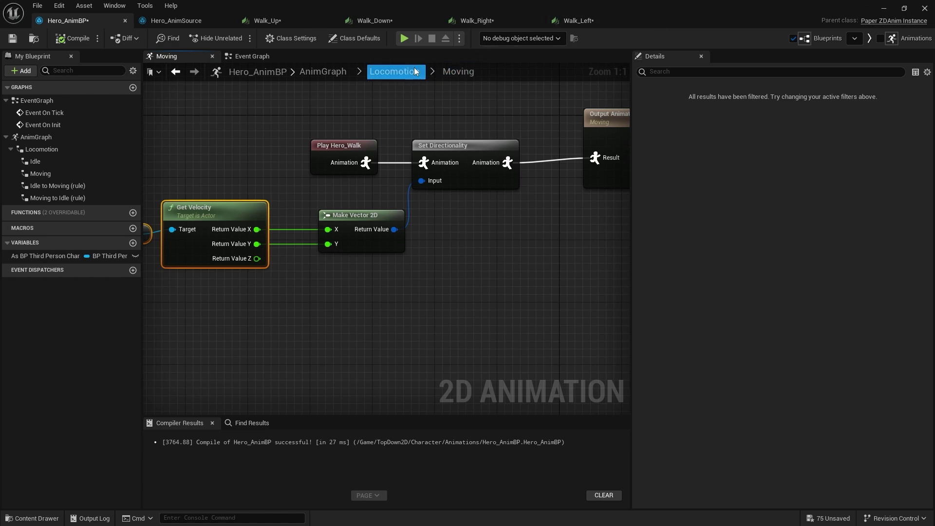
left_click(393, 71)
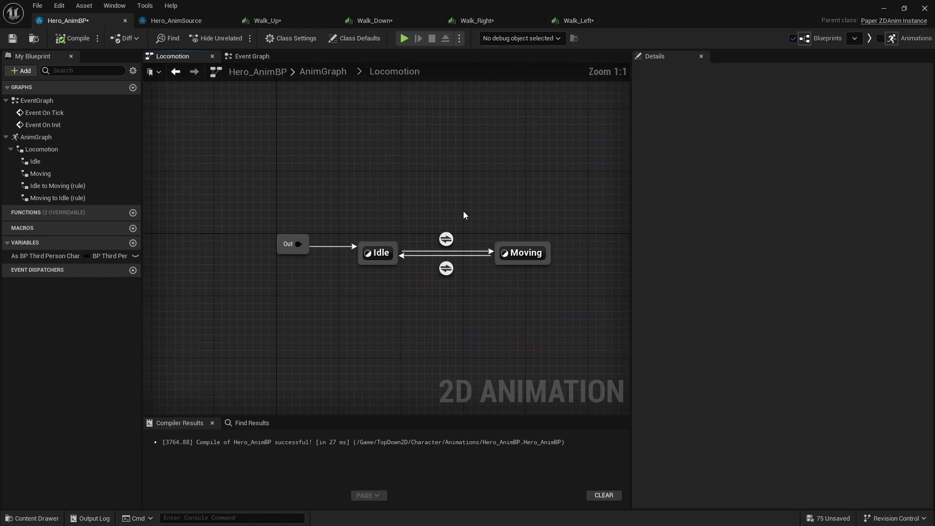
left_click(474, 271)
right_click_drag(474, 271, 405, 248)
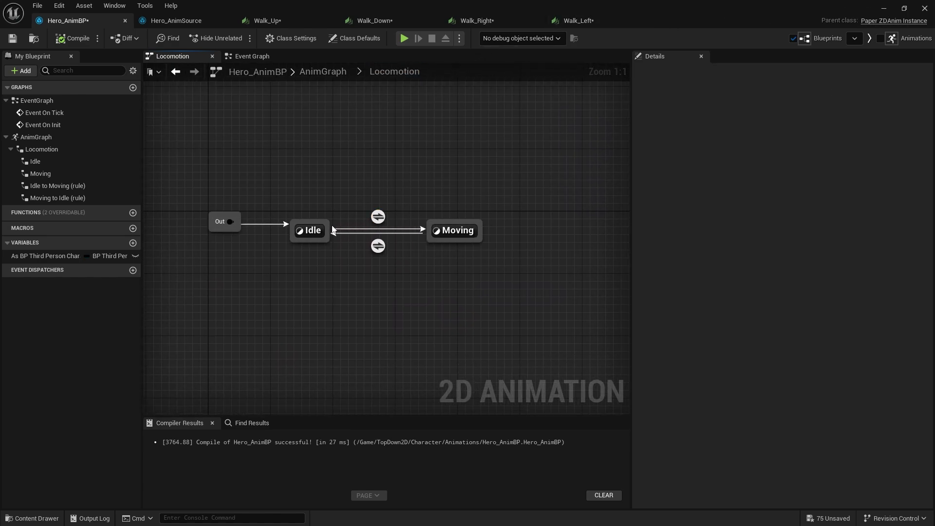
Add the character's Get Velocity node in the Idle to Moving transition rule
double_click(379, 219)
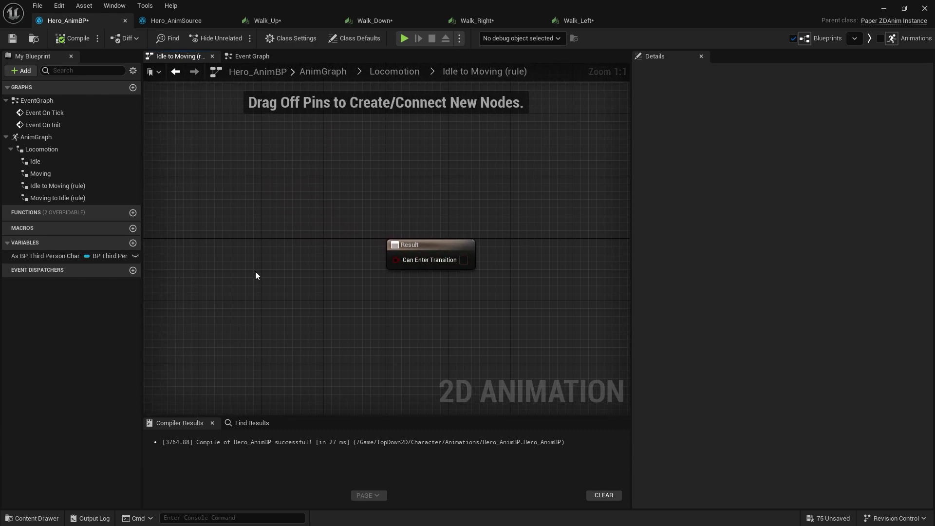
left_click_drag(53, 256, 209, 259)
left_click(229, 272)
left_click_drag(271, 263, 285, 220)
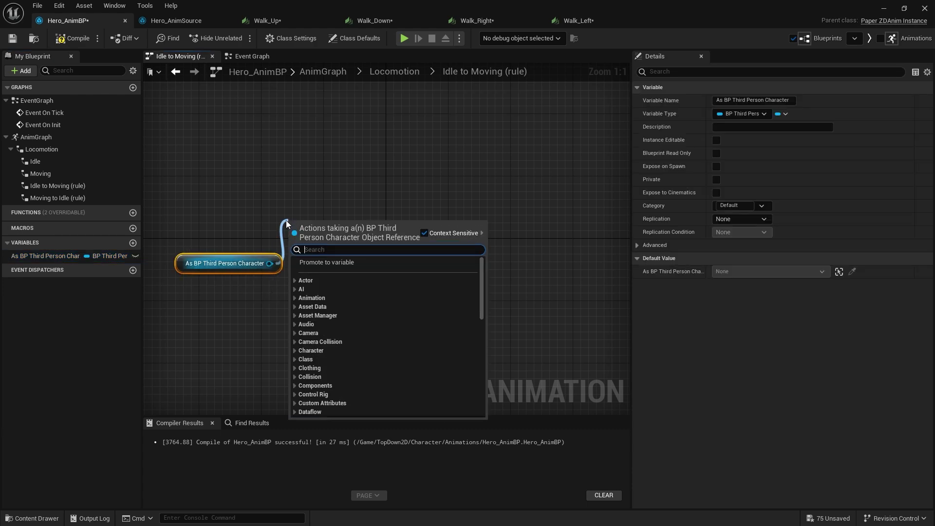
type("velco")
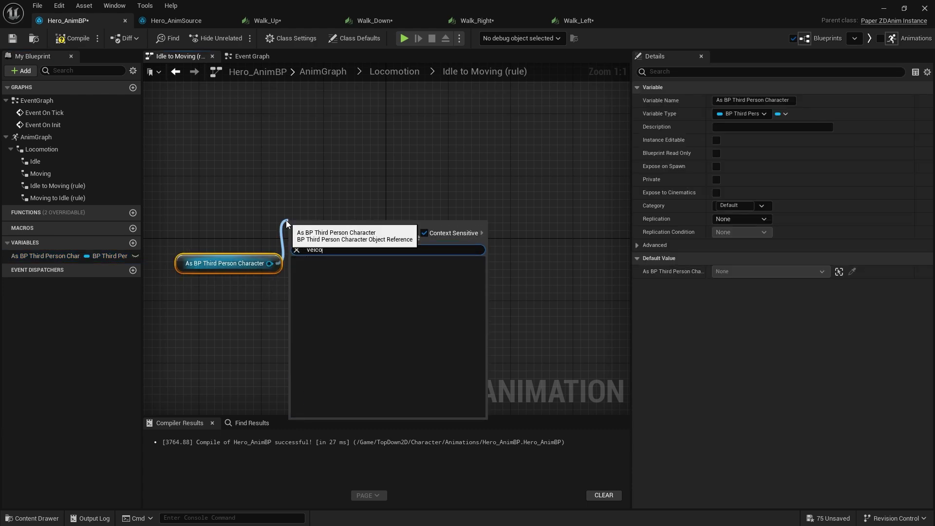
key("BackSpace")
key("BackSpace")
type("oc")
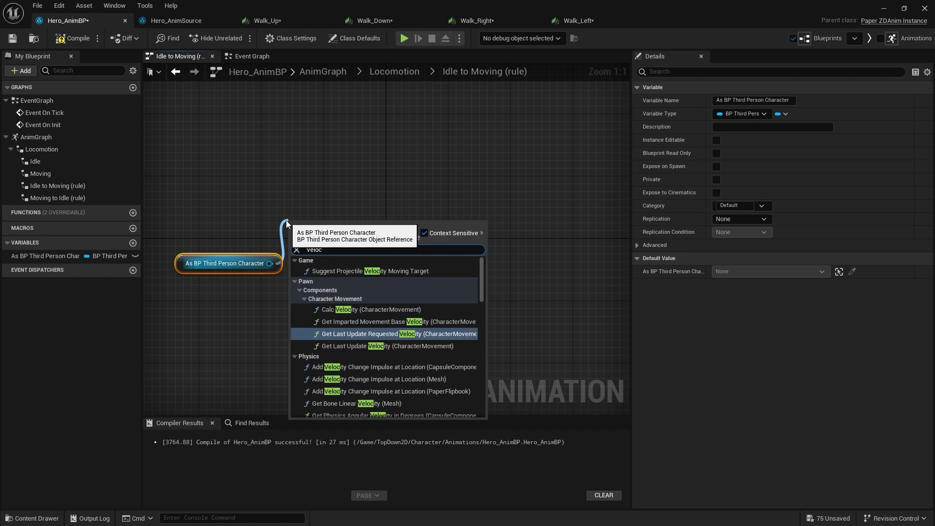
type("ity")
scroll(371, 317, "down", 3)
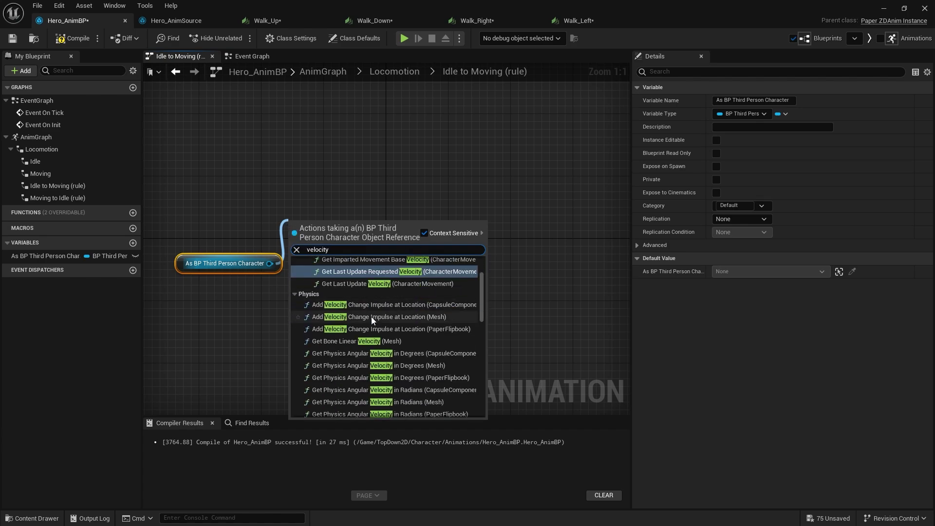
scroll(371, 316, "down", 15)
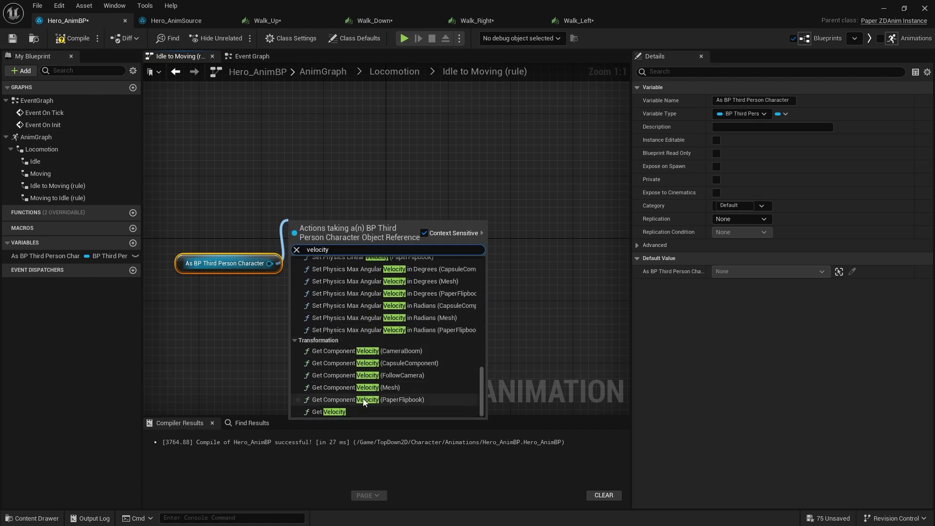
left_click(352, 412)
left_click_drag(331, 231, 257, 275)
Drive Can Enter Transition with the velocity's Vector Length > 0.0
type("vect")
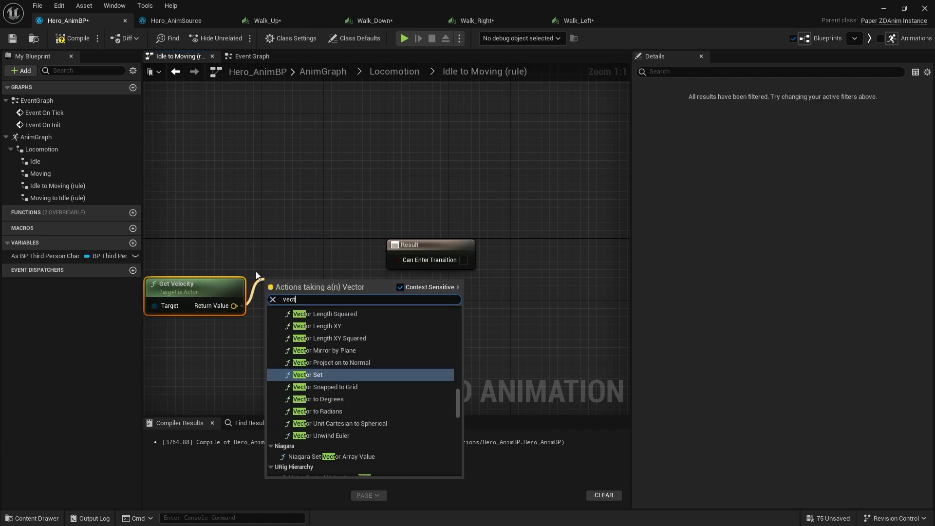
type("orle")
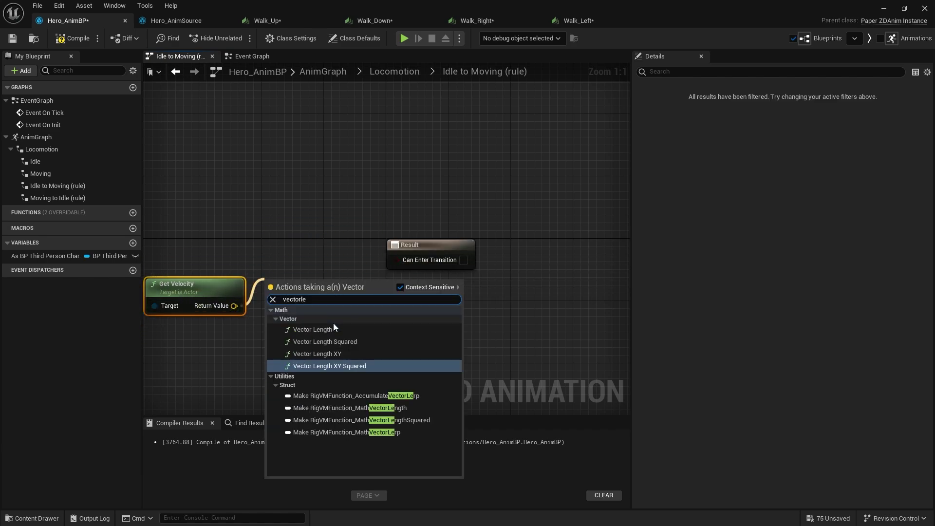
left_click(321, 329)
left_click_drag(369, 316, 369, 321)
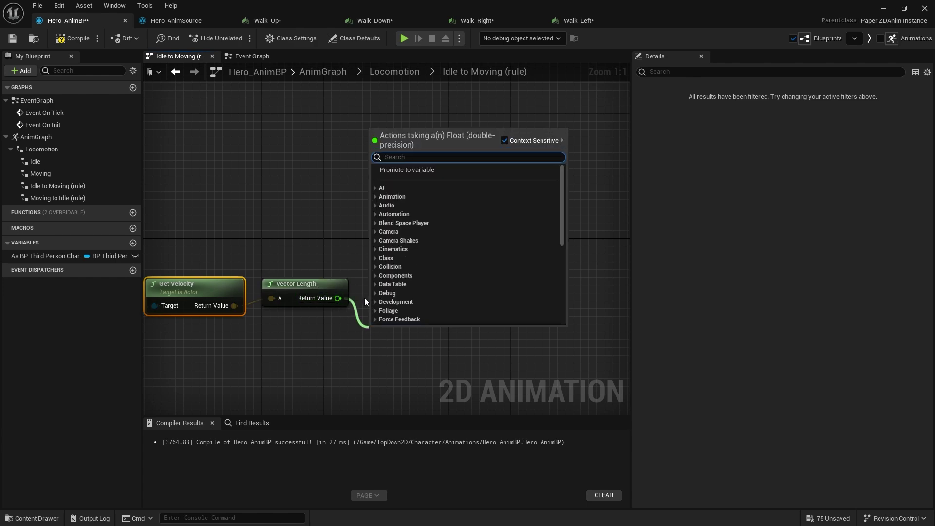
type(">")
key("Return")
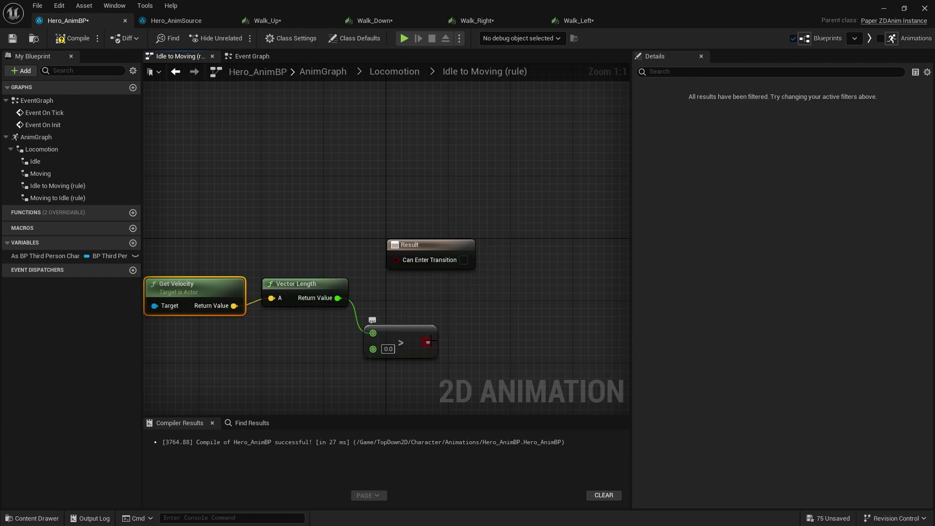
left_click_drag(428, 342, 410, 264)
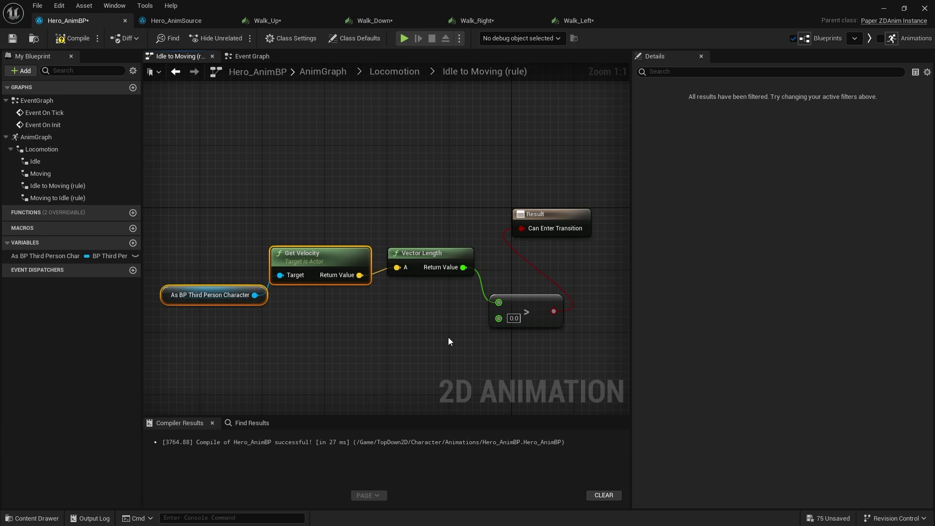
left_click_drag(422, 348, 245, 241)
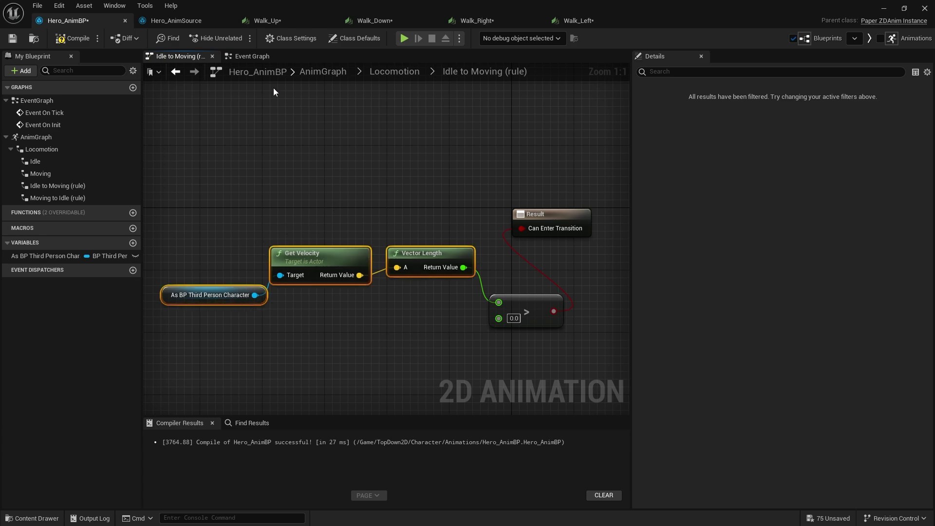
Paste the velocity nodes into the Event Graph and promote Vector Length to a variable
left_click(249, 56)
right_click_drag(480, 266, 370, 201)
key("ctrl+v")
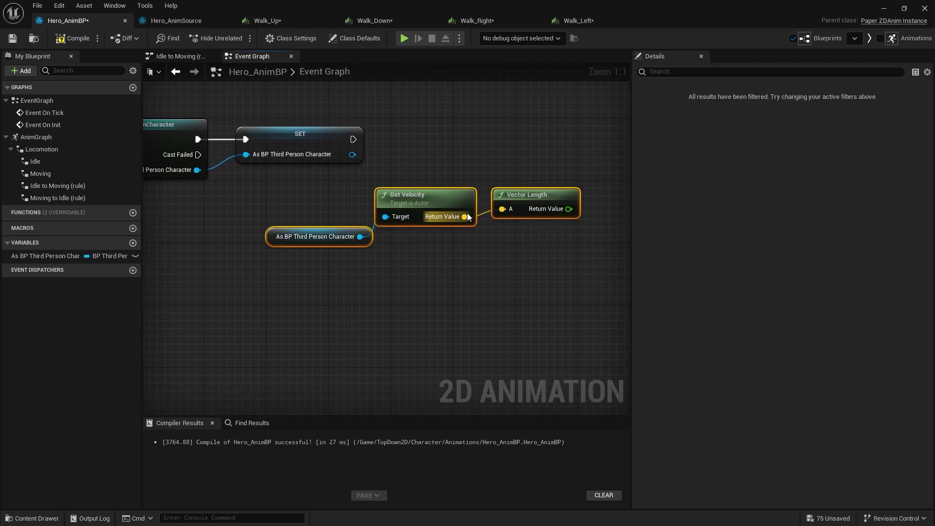
left_click_drag(408, 219, 472, 161)
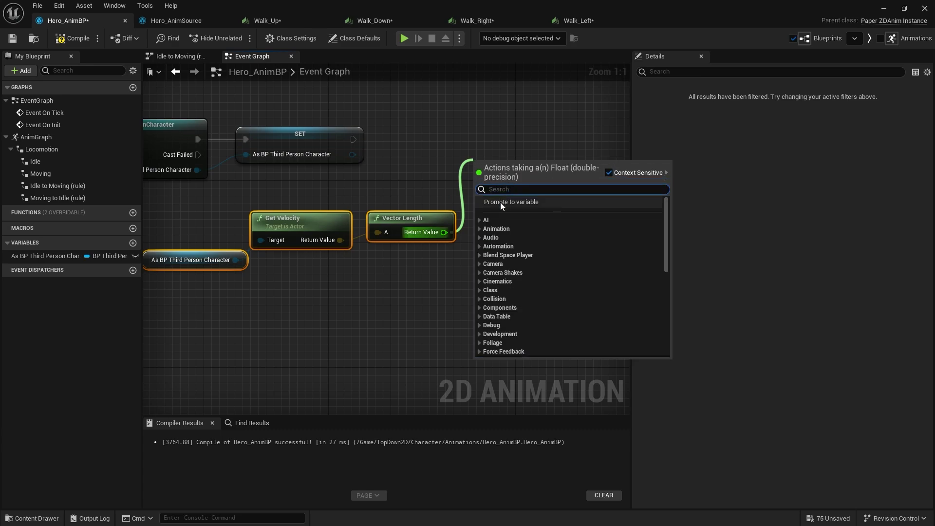
left_click(500, 202)
key("Return")
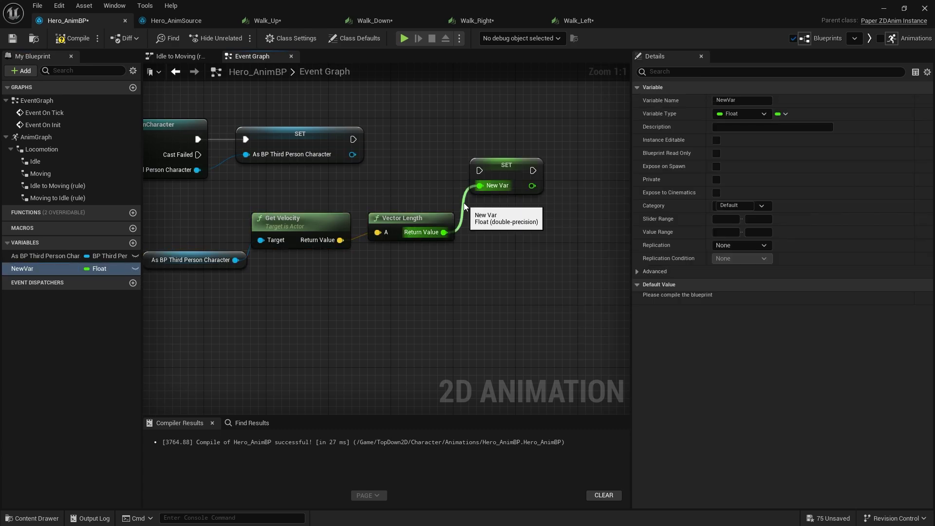
Name the variable Speed and chain SET Speed after the first SET node
left_click(735, 100)
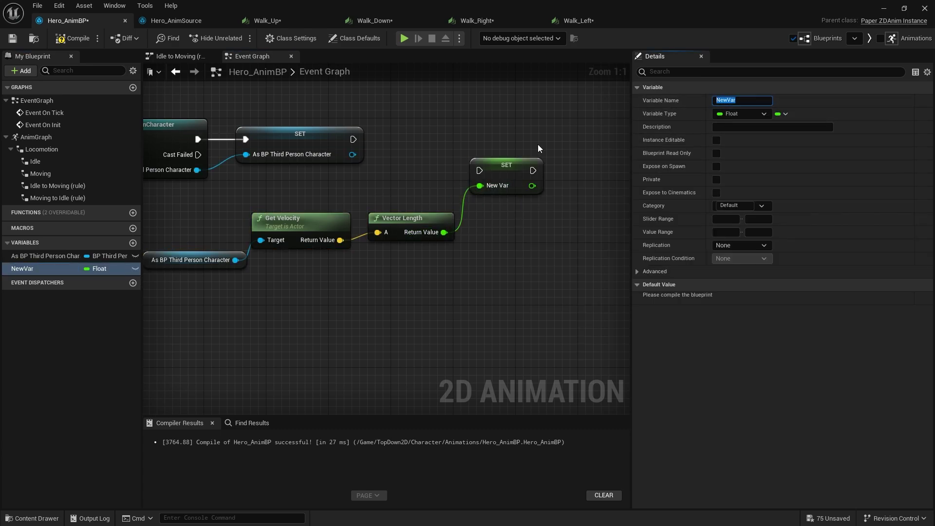
type("Speed")
key("Return")
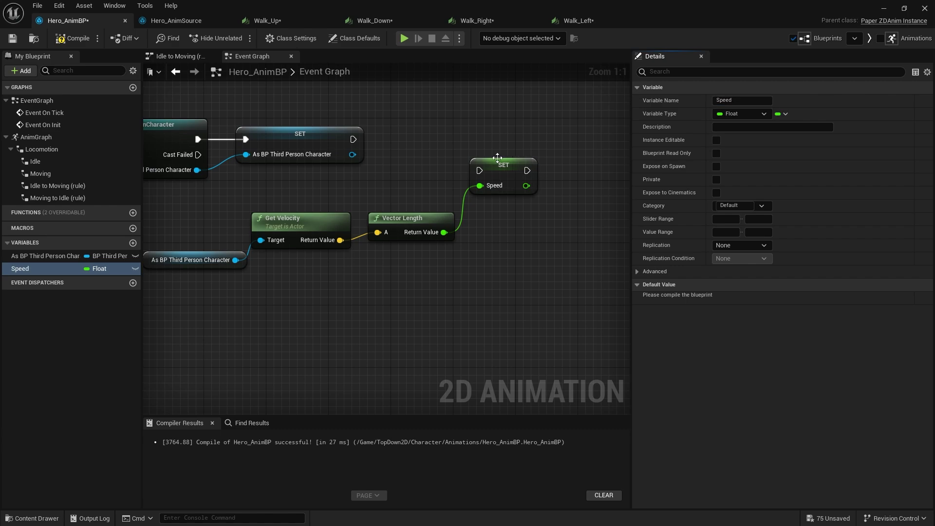
left_click_drag(483, 169, 378, 145)
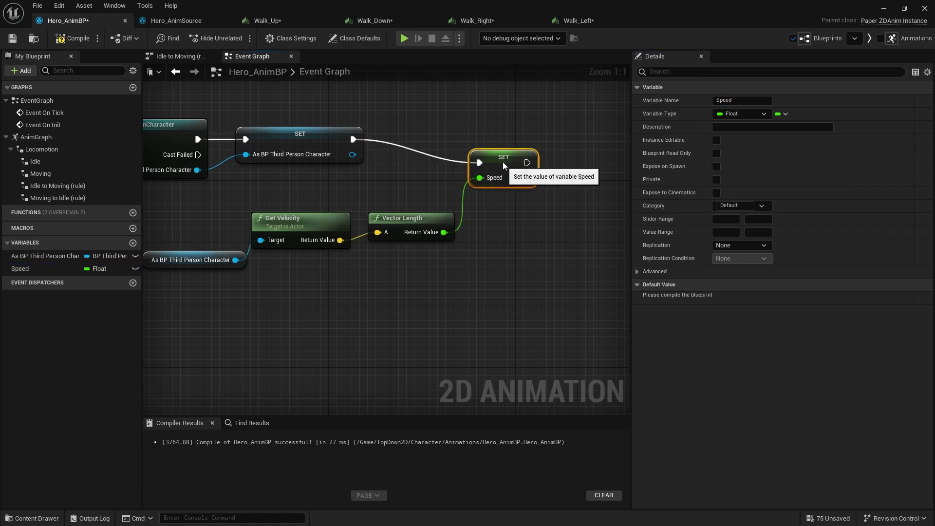
left_click_drag(503, 162, 511, 131)
left_click(176, 72)
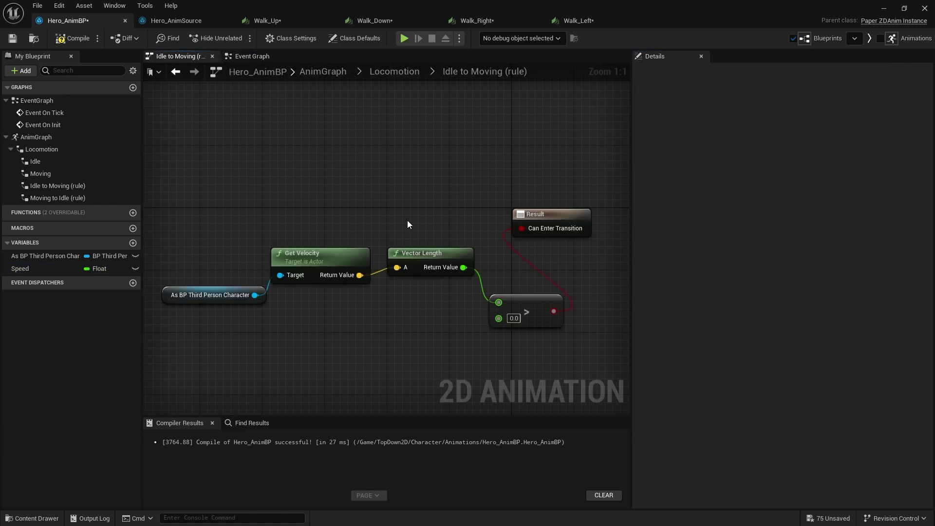
Replace Idle to Moving's velocity nodes with a Speed getter feeding the > comparison
left_click_drag(198, 219, 404, 311)
key("Delete")
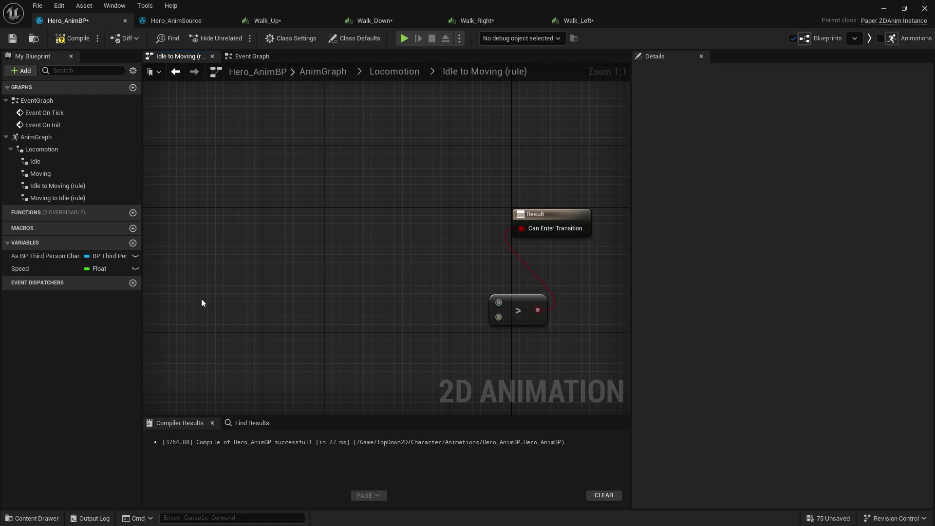
left_click(47, 268)
left_click_drag(47, 269, 498, 302)
left_click_drag(518, 346, 453, 312)
left_click_drag(529, 319, 428, 257)
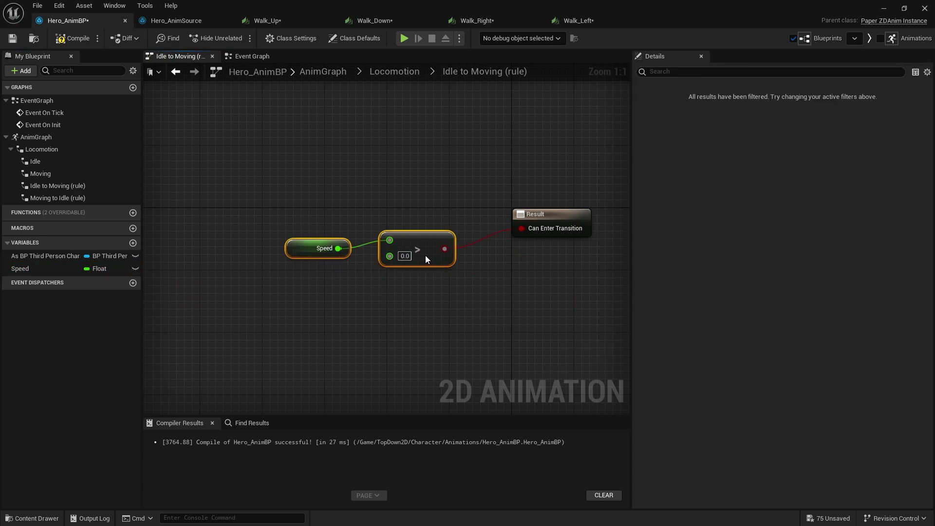
Make Moving to Idle fire when Speed == 0.0, then compile and close the editor
left_click(399, 72)
double_click(448, 268)
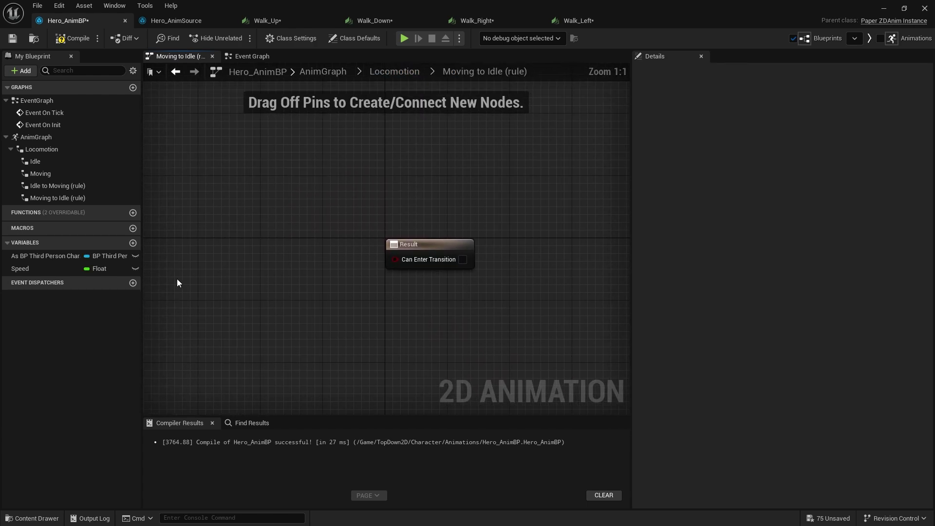
left_click_drag(31, 268, 198, 221)
left_click(220, 241)
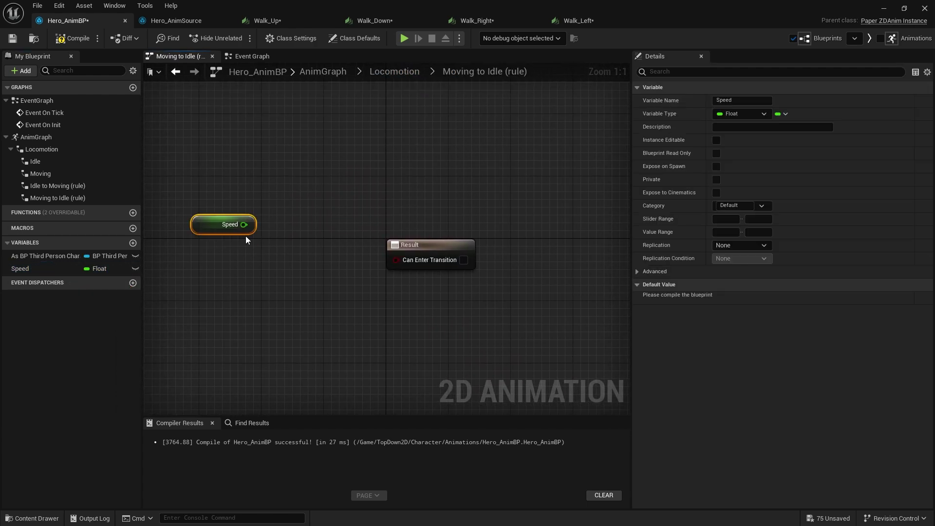
left_click_drag(272, 250, 273, 253)
type("==")
key("Return")
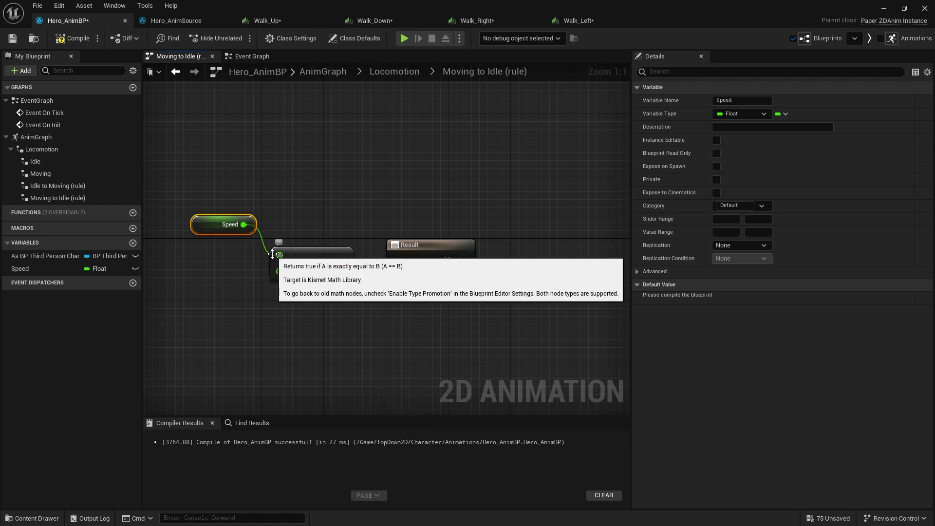
left_click_drag(396, 260, 346, 264)
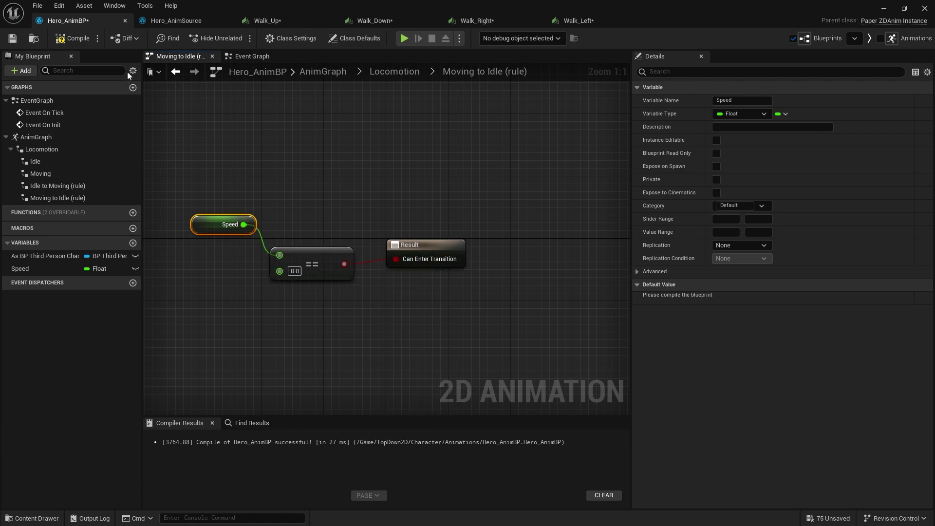
left_click(76, 39)
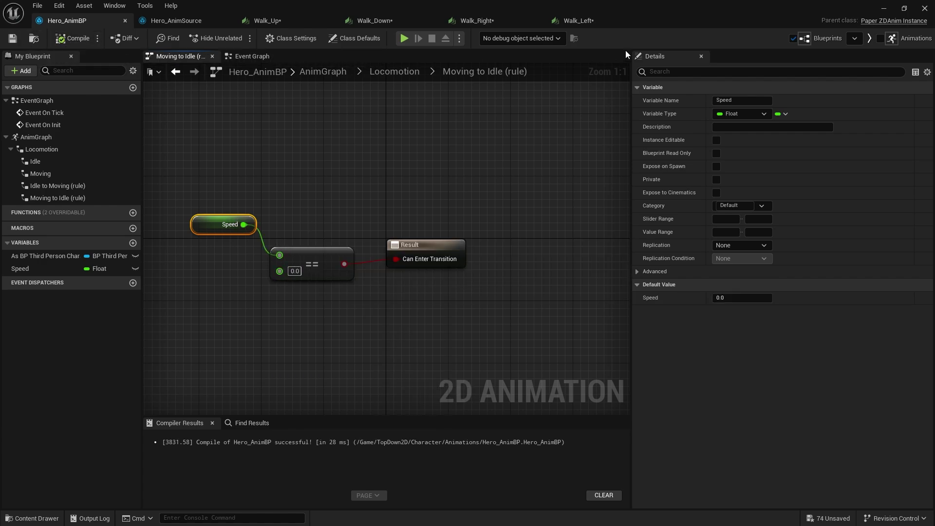
left_click(925, 8)
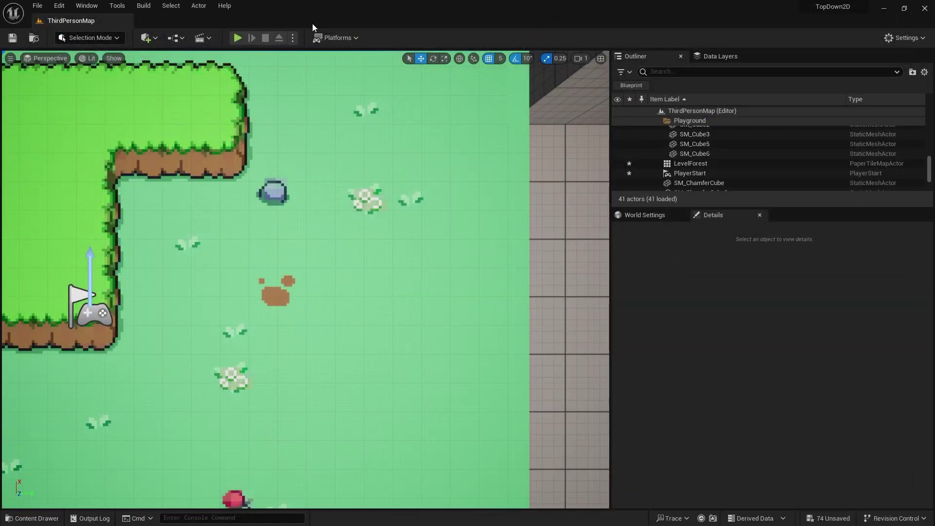
Play-test the level walking with W, A, S, D, stop, and open the Content Drawer
left_click(238, 38)
key("d")
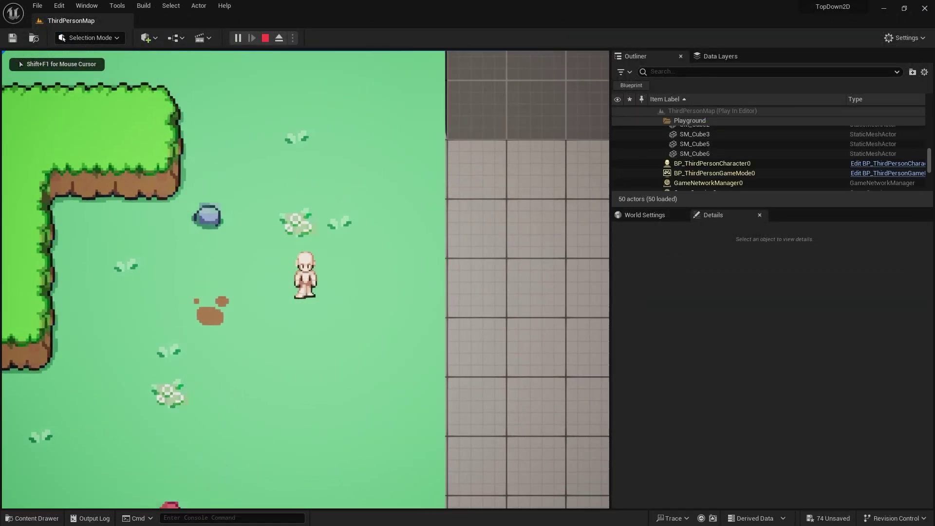
key("a")
key("w")
key("s")
key("d")
key("w")
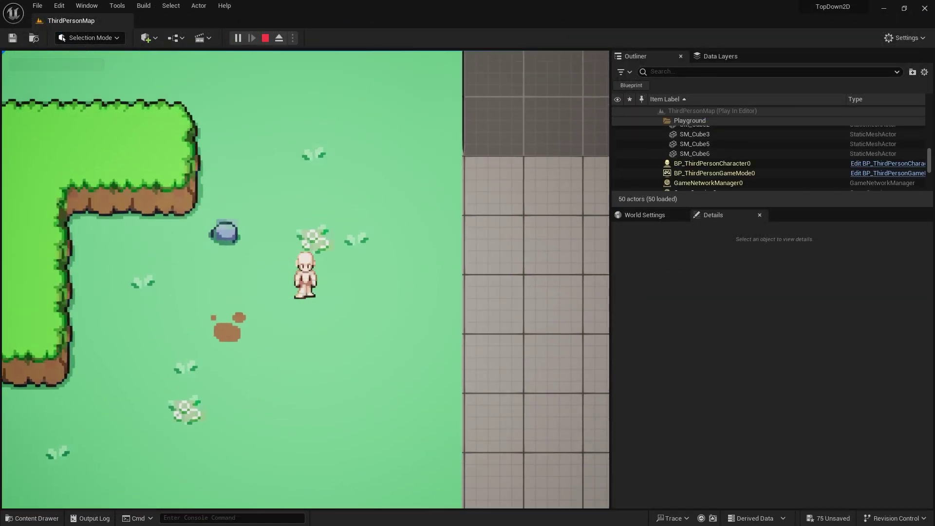
key("a")
key("d")
key("Escape")
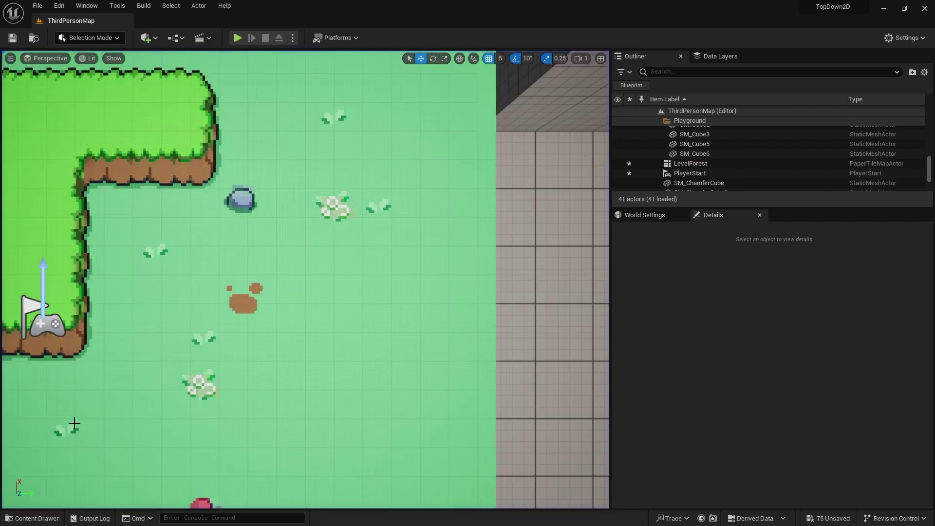
left_click(35, 518)
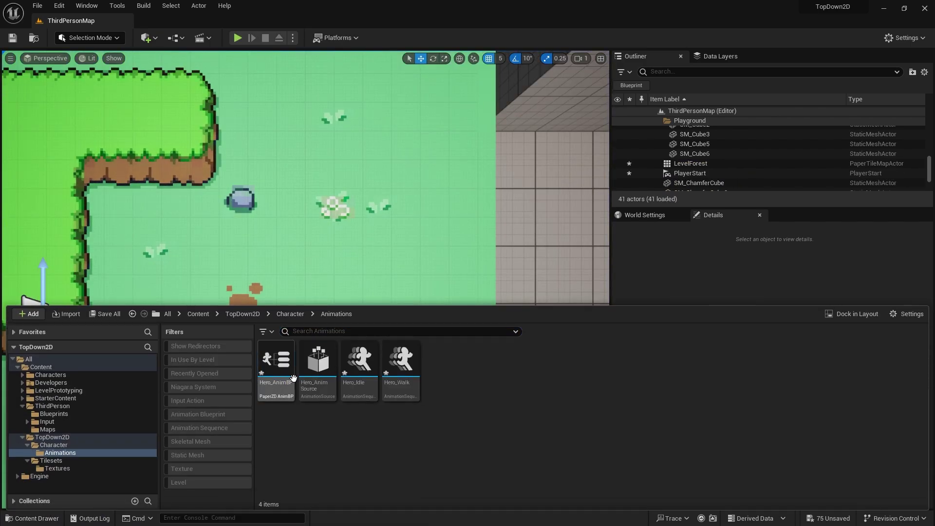
Open Hero_AnimBP and move the velocity, Vector Length and SET Speed nodes up-left
double_click(277, 372)
right_click_drag(346, 304, 589, 321)
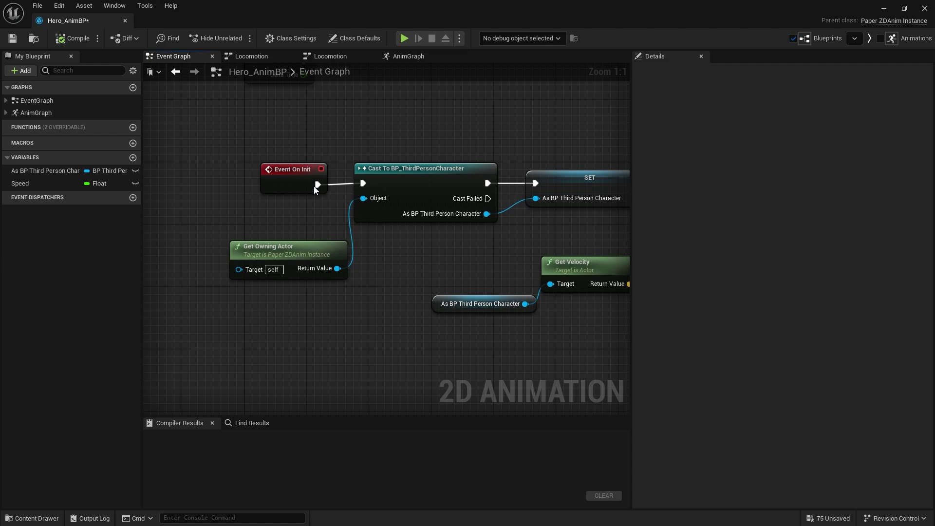
right_click_drag(491, 282, 148, 261)
right_click_drag(147, 172, 211, 194)
right_click_drag(638, 240, 496, 215)
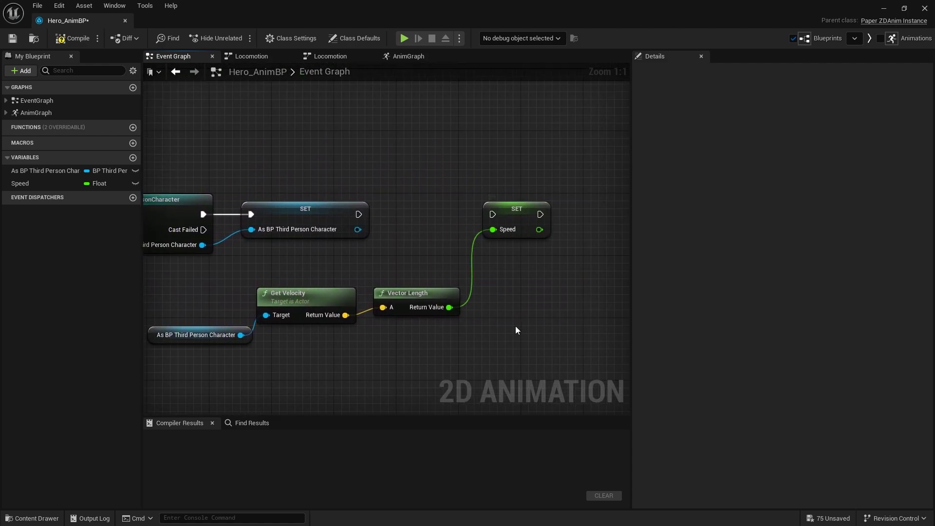
left_click_drag(517, 330, 194, 299)
left_click(511, 211, "shift")
left_click_drag(511, 214, 339, 155)
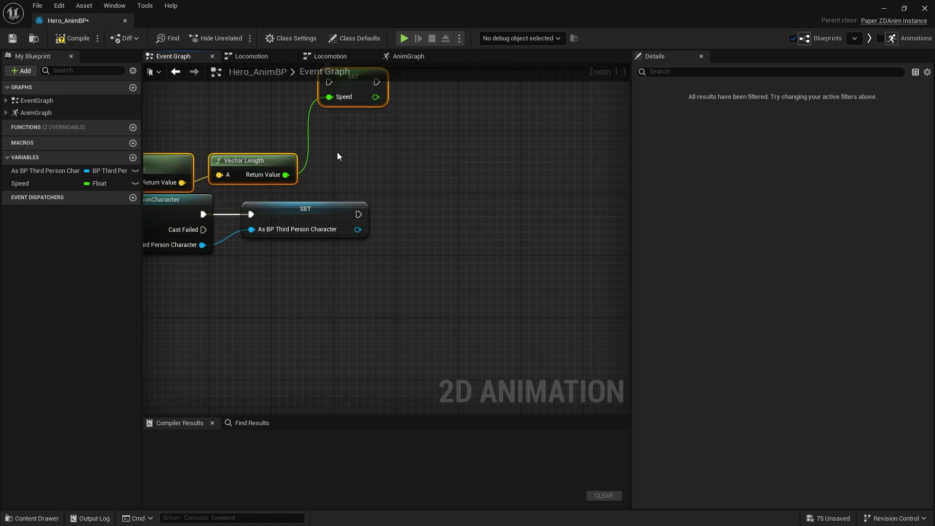
right_click_drag(337, 156, 493, 302)
left_click_drag(509, 226, 496, 168)
Wire Event On Tick into SET Speed and compile the animation blueprint
left_click(244, 205)
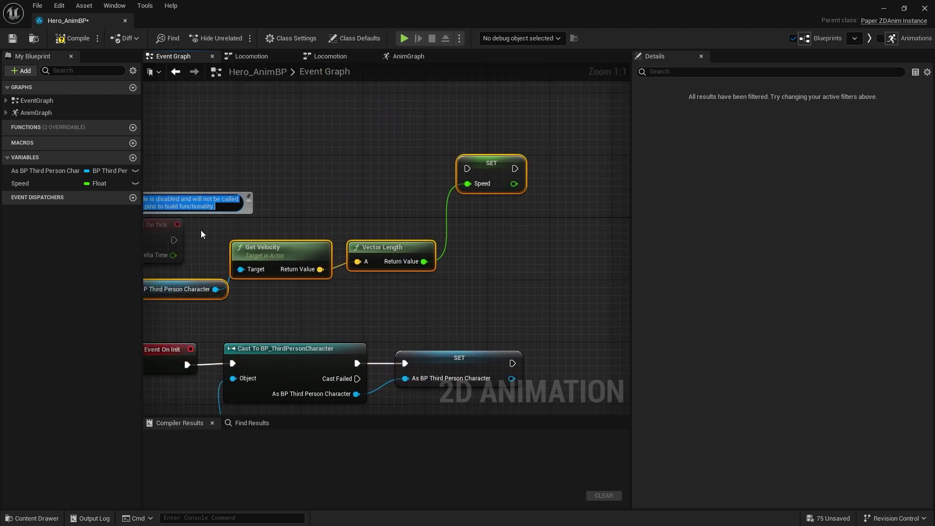
left_click_drag(158, 236, 466, 169)
left_click_drag(370, 149, 370, 158)
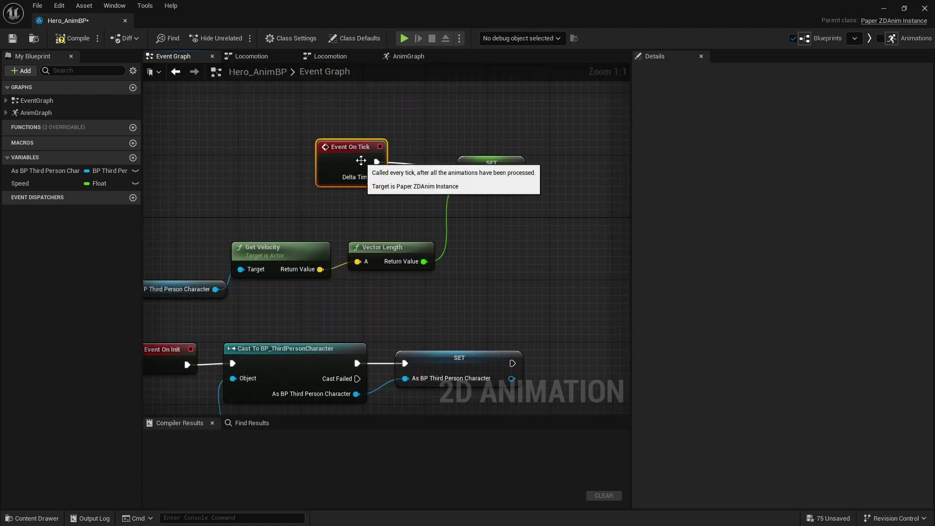
left_click(77, 39)
left_click(884, 8)
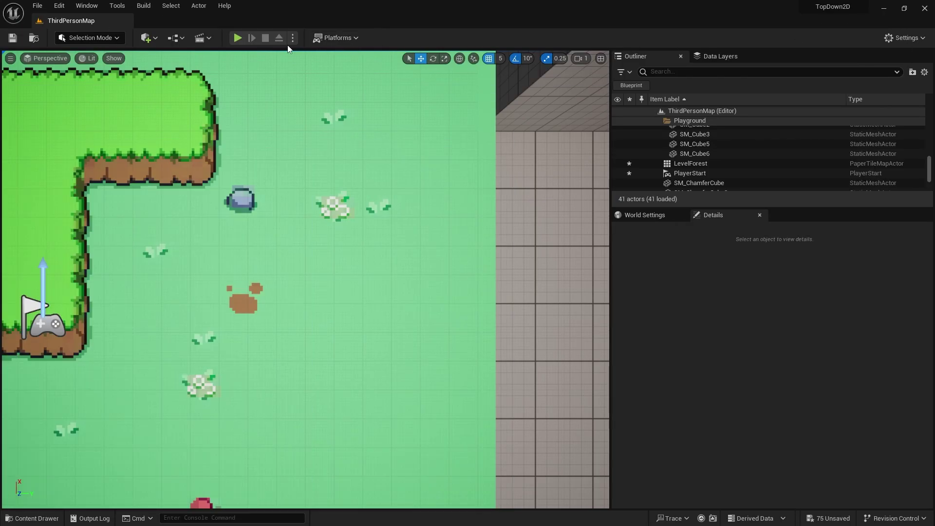
left_click(237, 37)
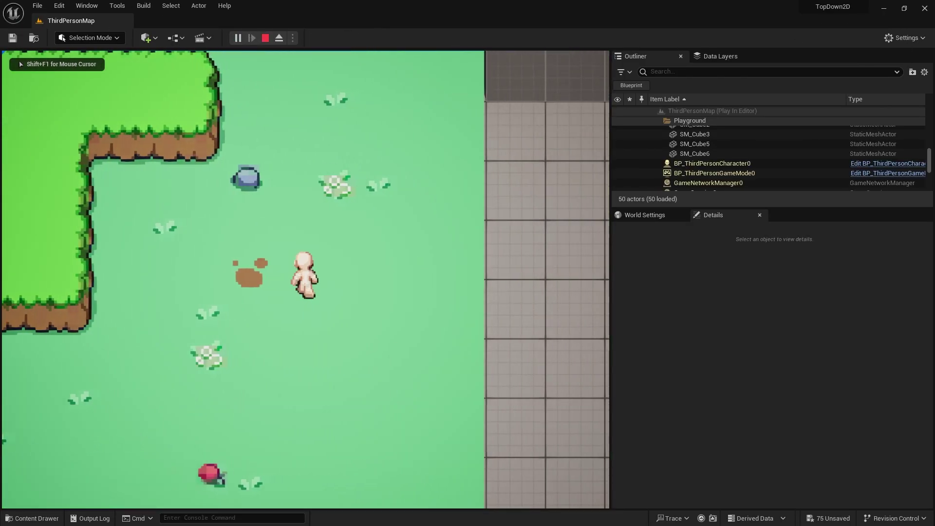
key("d")
key("a")
key("s")
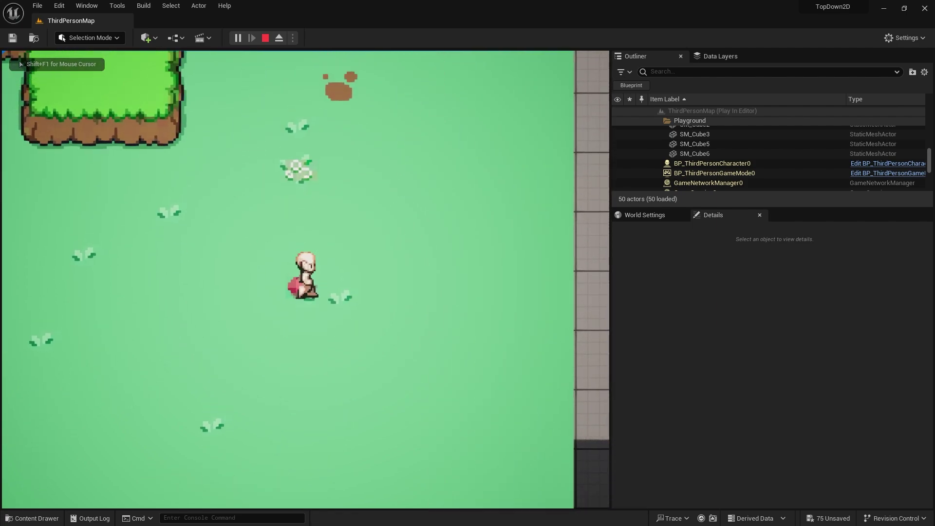
key("w")
key("d")
key("s")
key("a")
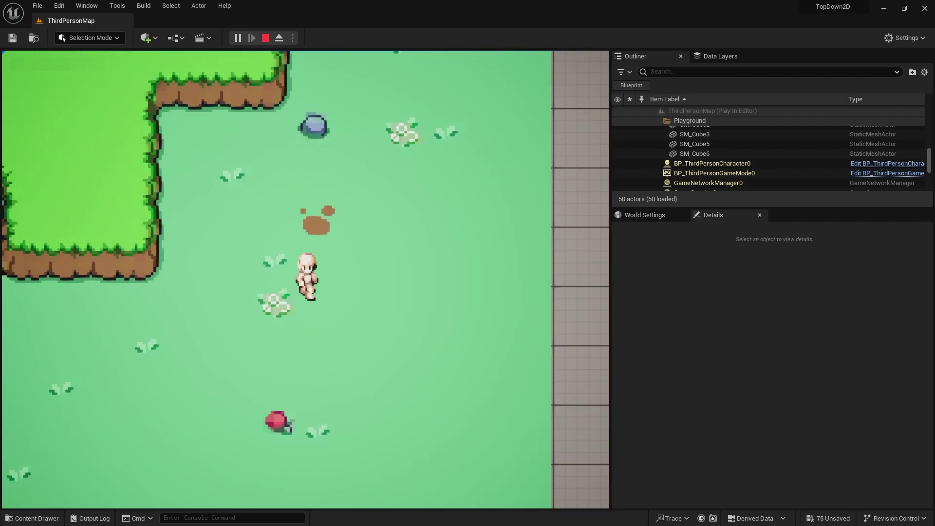
key("w")
key("d")
key("s")
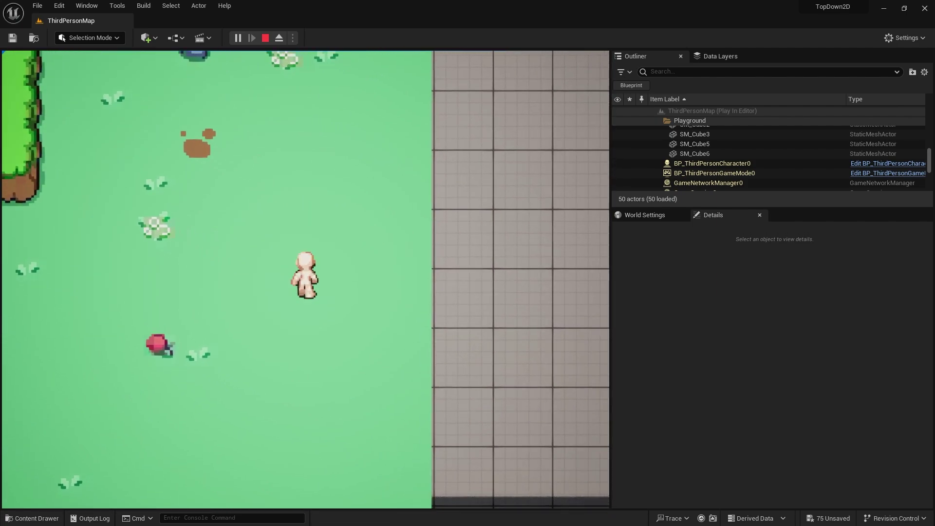
key("a")
key("w")
key("s")
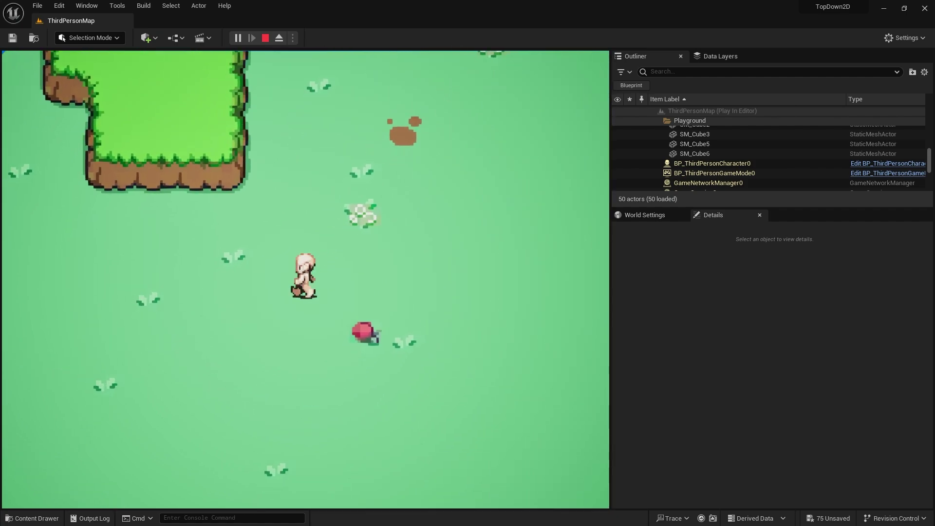
key("s")
key("a")
key("w")
key("d")
key("s")
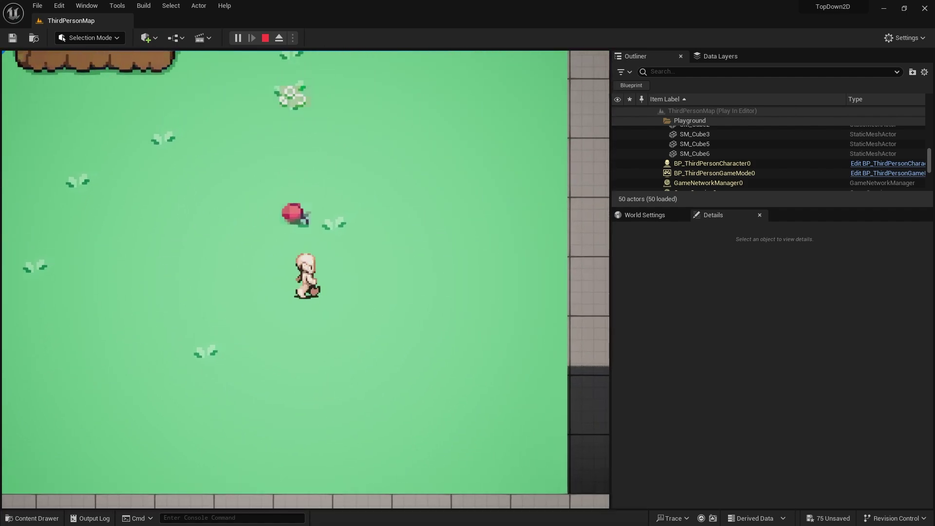
key("w")
key("a")
key("s")
key("w")
key("d")
key("s")
key("w")
key("a")
key("s")
key("w")
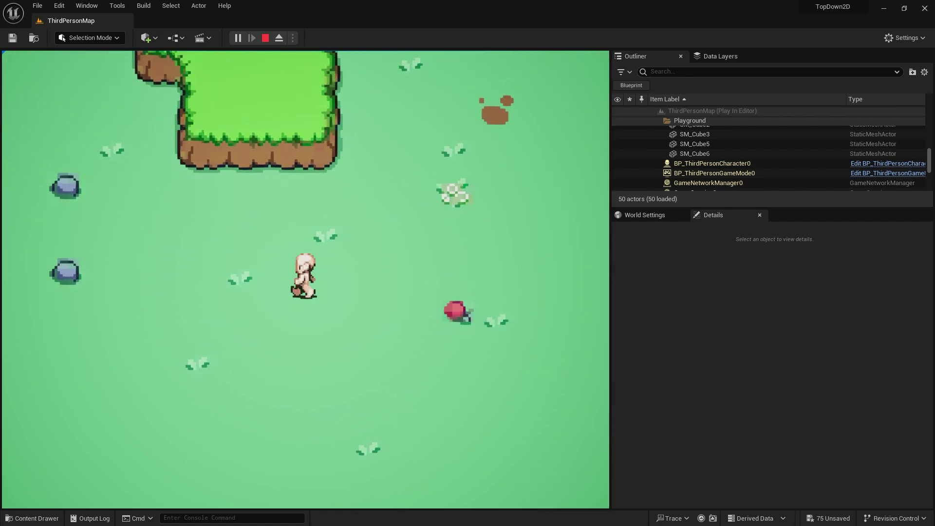
key("a")
key("d")
key("s")
key("a")
key("Escape")
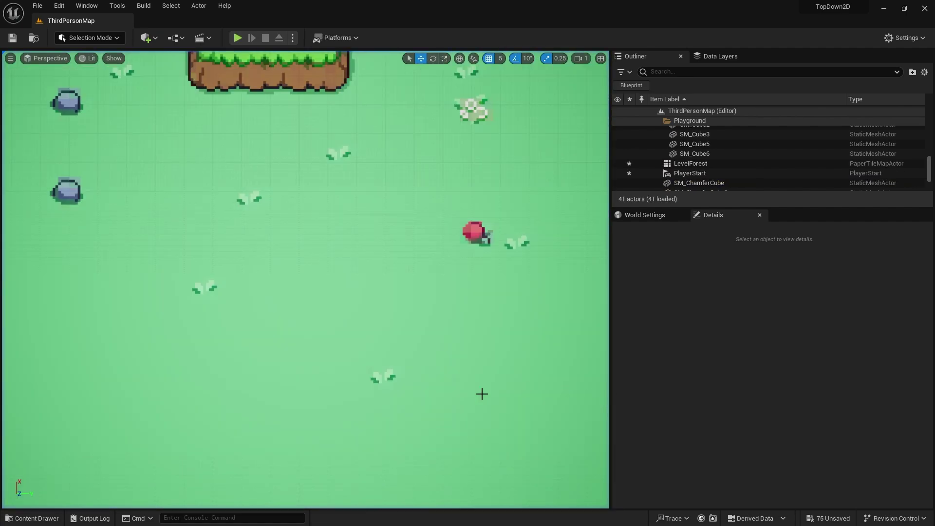
Open BP_ThirdPersonCharacter from the ThirdPerson > Blueprints folder
left_click(41, 519)
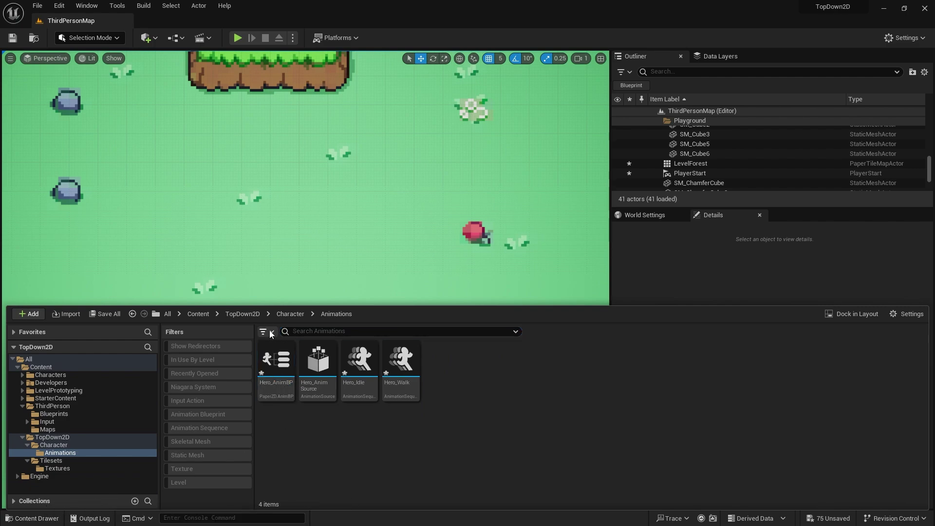
left_click(233, 314)
left_click(198, 313)
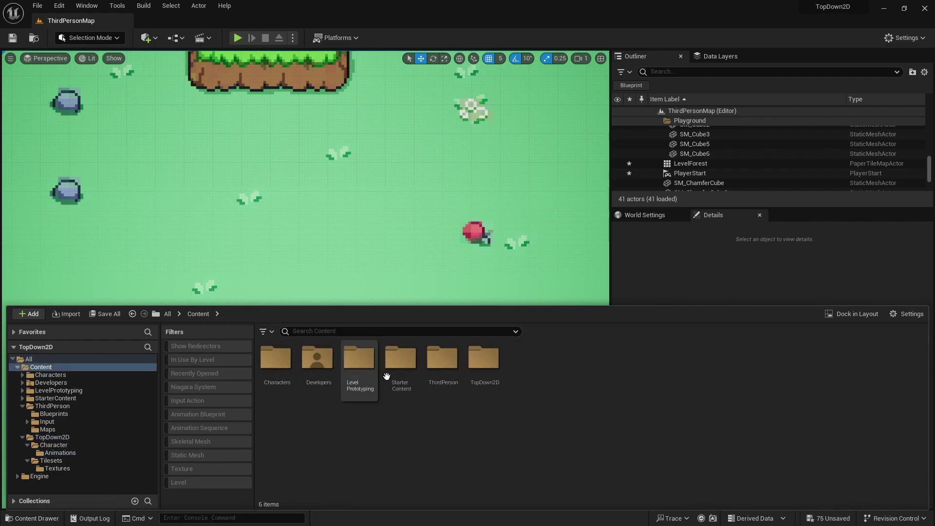
double_click(444, 361)
double_click(275, 358)
double_click(276, 375)
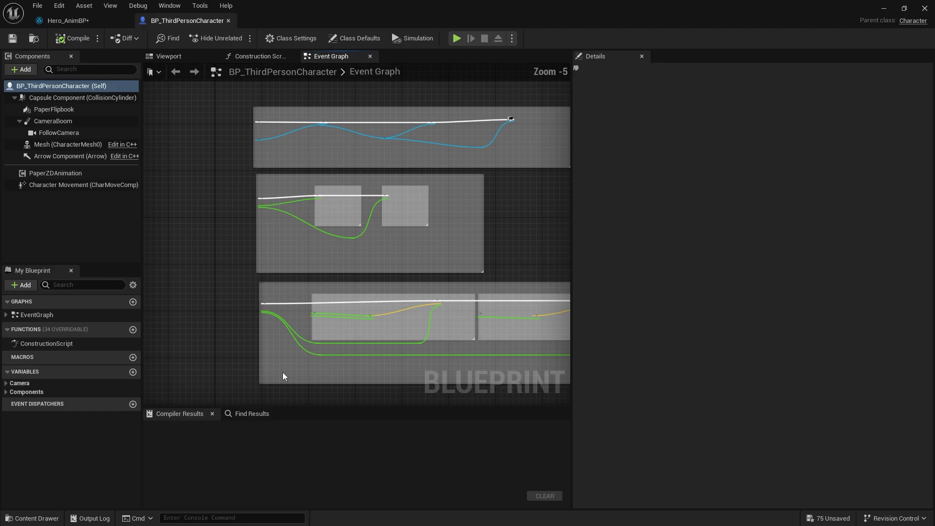
Delete all the Camera Input group nodes and compile the blueprint
scroll(280, 235, "up", 4)
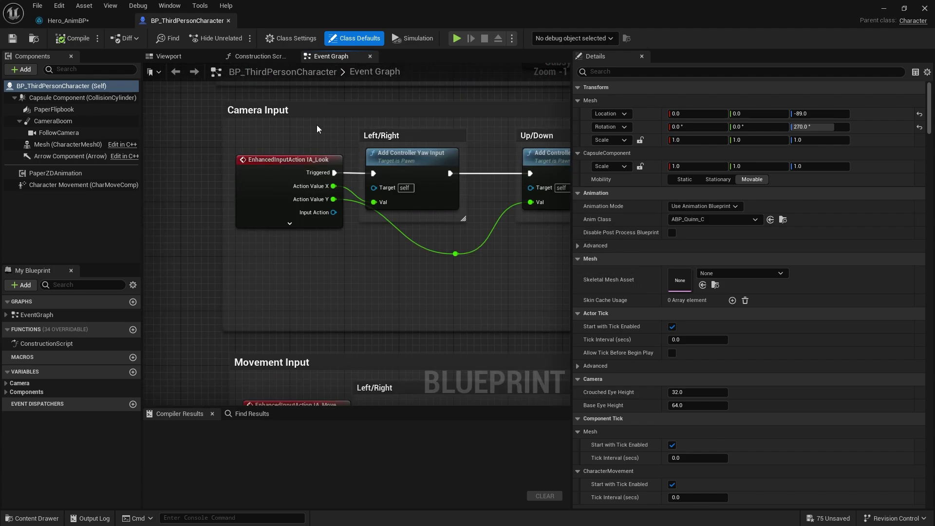
left_click(294, 112)
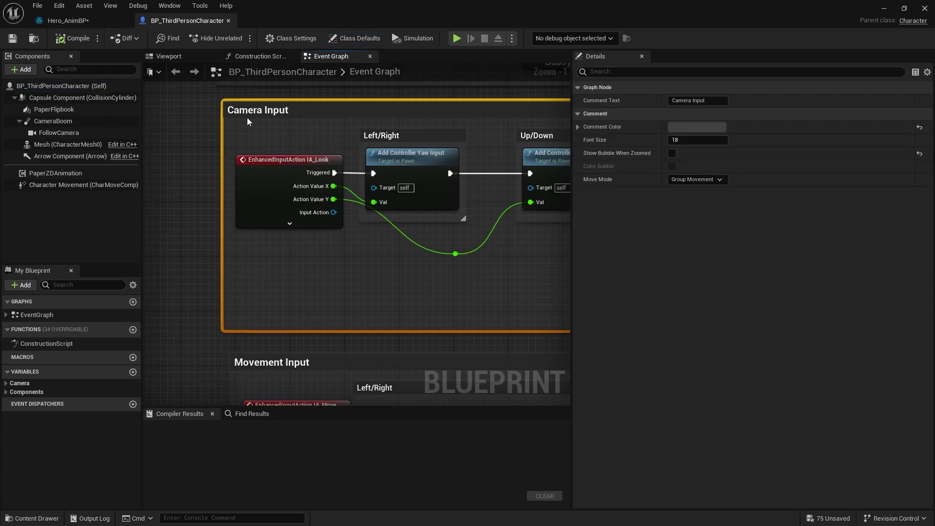
left_click_drag(199, 107, 464, 289)
key("Delete")
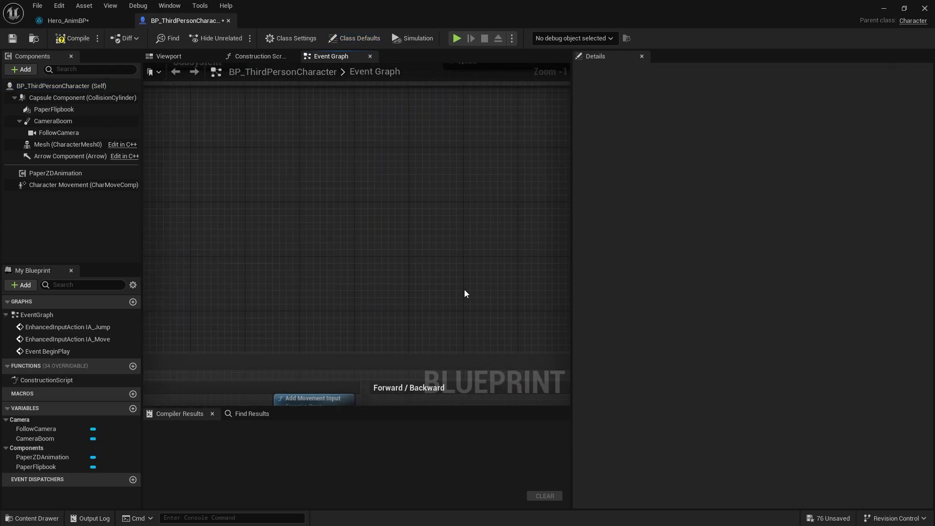
left_click(73, 38)
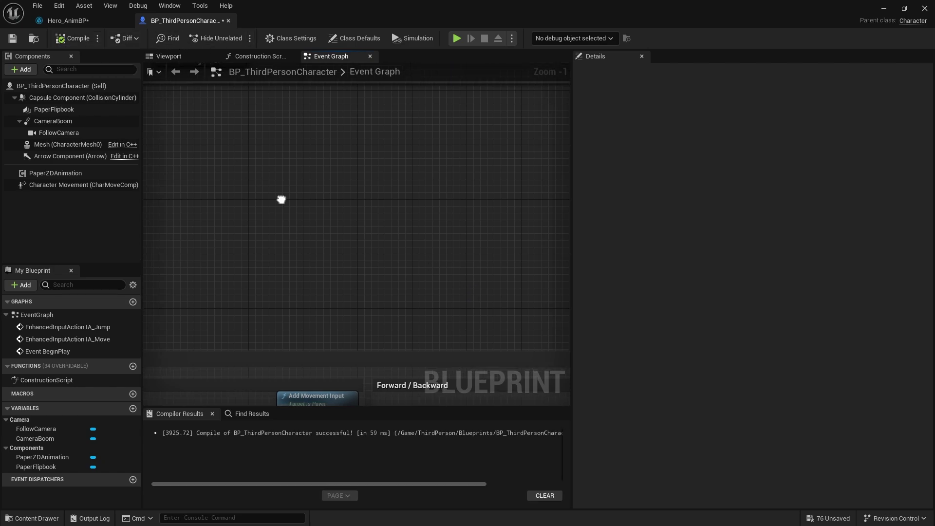
Delete Get Control Rotation and Get Right Vector from the Left/Right movement
right_click_drag(280, 198, 382, 63)
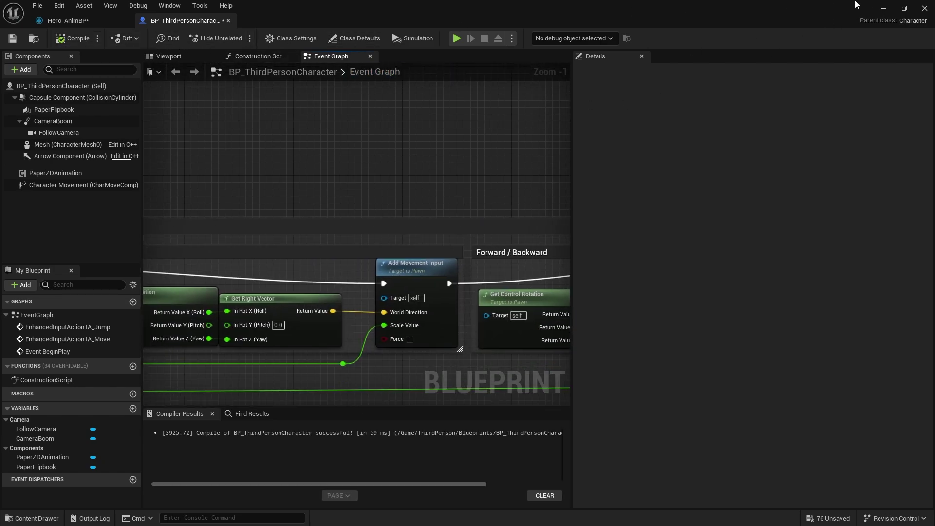
right_click_drag(180, 315, 290, 214)
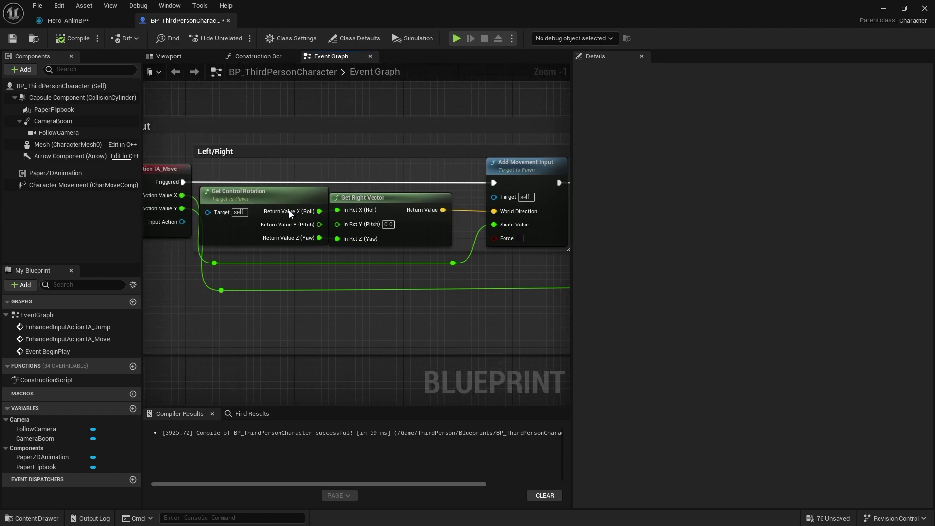
scroll(331, 184, "up", 1)
right_click_drag(512, 266, 187, 172)
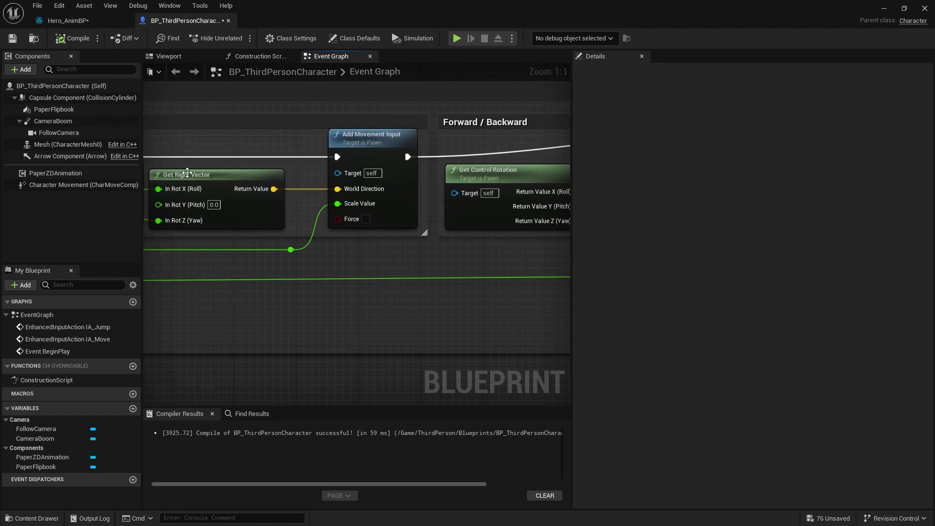
right_click_drag(234, 209, 336, 156)
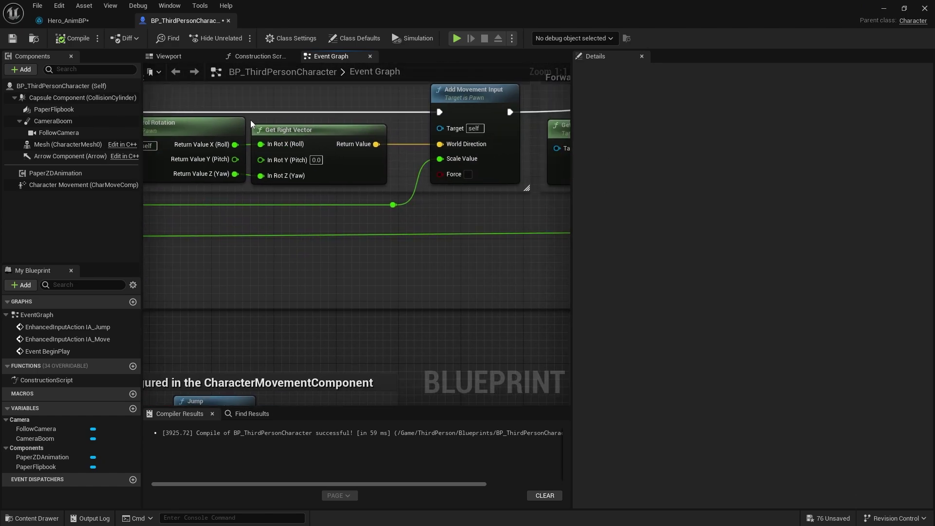
left_click_drag(216, 102, 294, 146)
key("Delete")
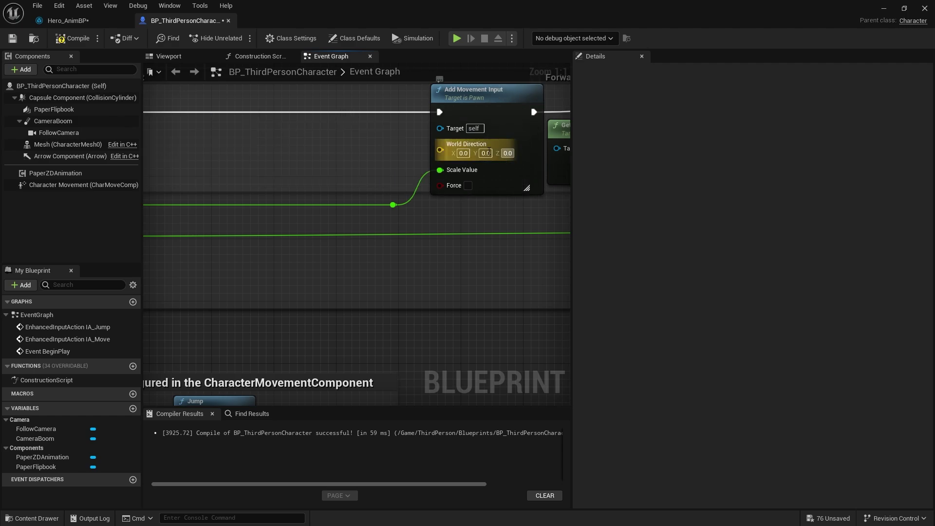
Rearrange the blueprint window and set Left/Right World Direction Y to 1.0
key("super+Down")
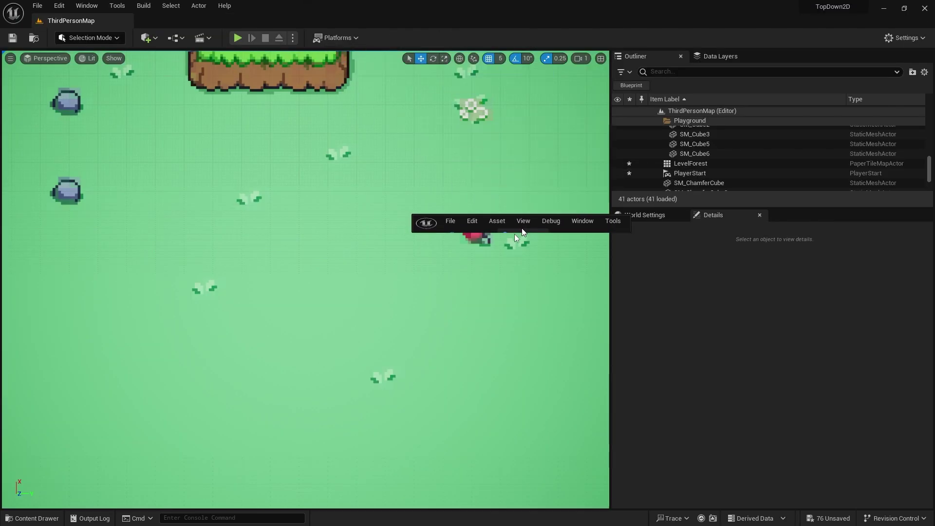
left_click_drag(0, 515, 699, 305)
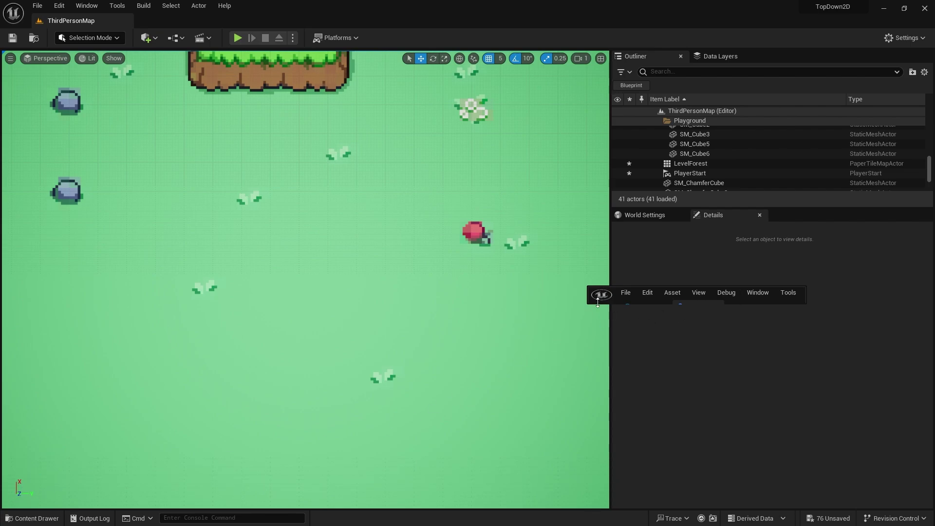
left_click_drag(597, 302, 584, 372)
left_click_drag(588, 312, 277, 312)
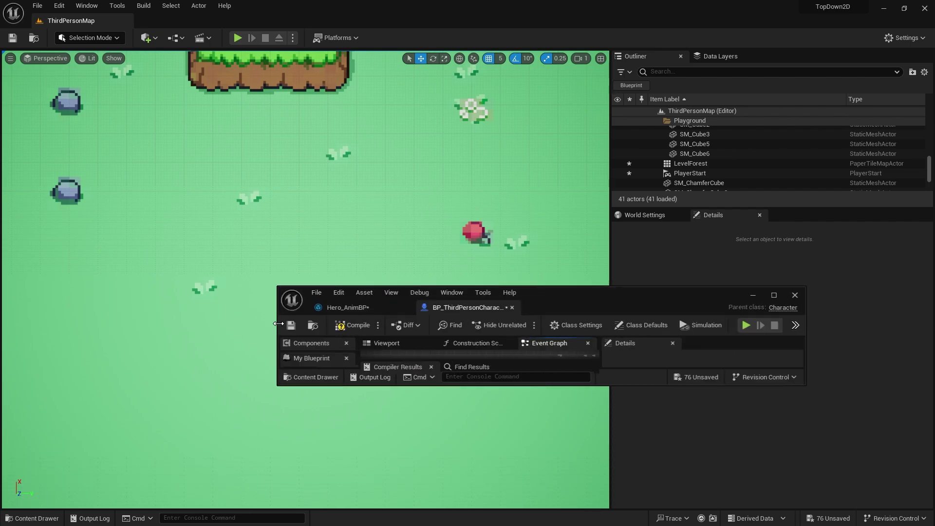
double_click(750, 288)
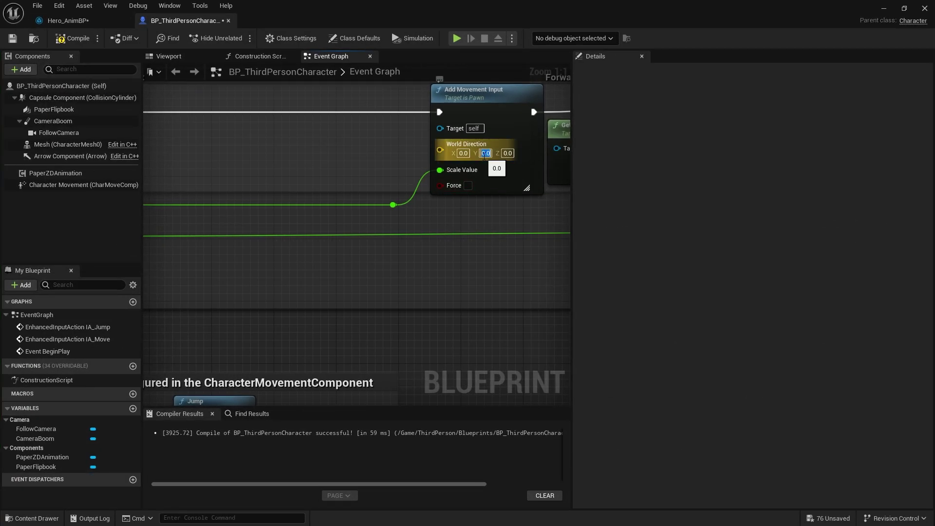
type("1")
key("Return")
Replace Forward/Backward's Get Control Rotation and Get Forward Vector with World Direction X 1.0
right_click_drag(461, 219, 208, 235)
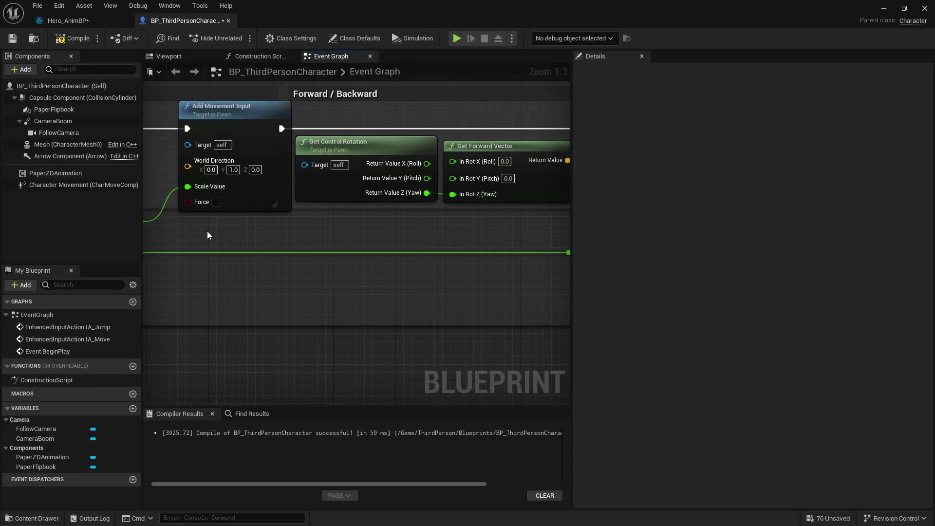
right_click_drag(335, 284, 253, 297)
left_click_drag(253, 297, 227, 243)
key("Delete")
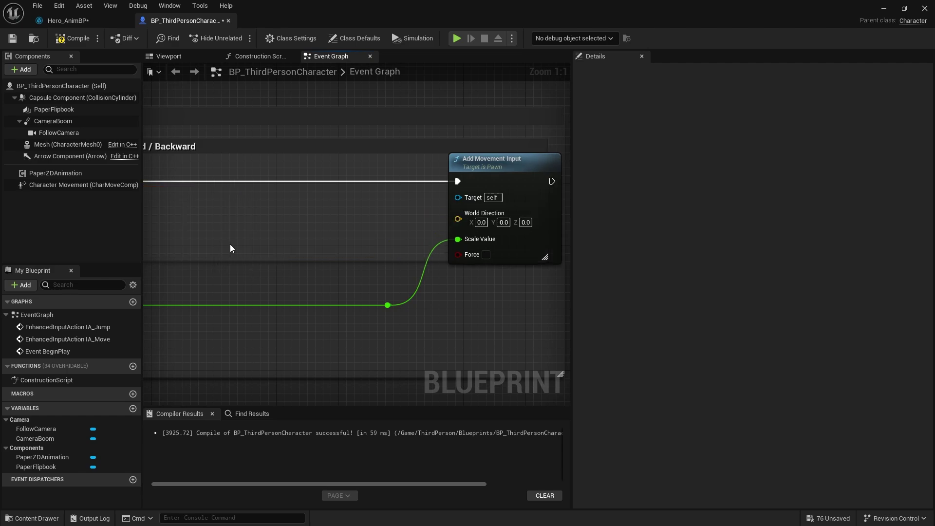
type("1")
key("Return")
Compile the character and playtest walking the hero in every direction with WASD, then stop
left_click(72, 38)
key("alt+p")
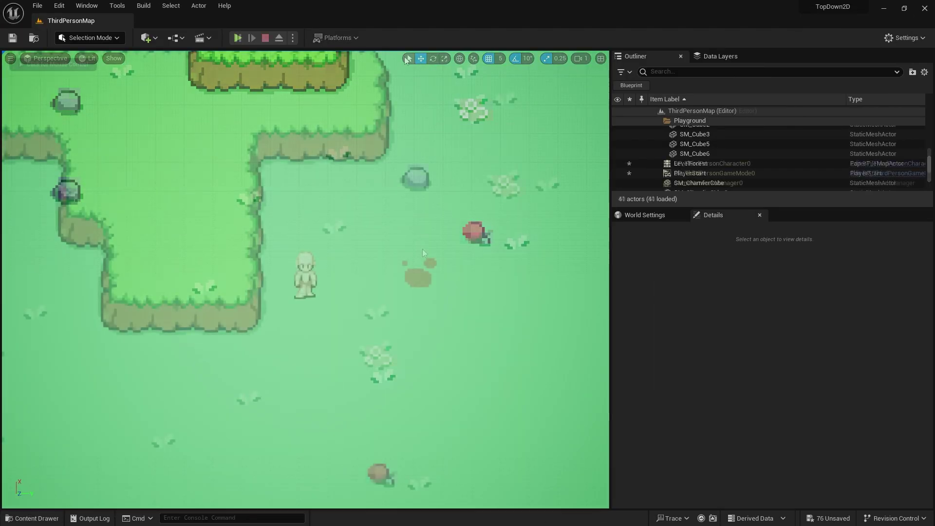
key("d")
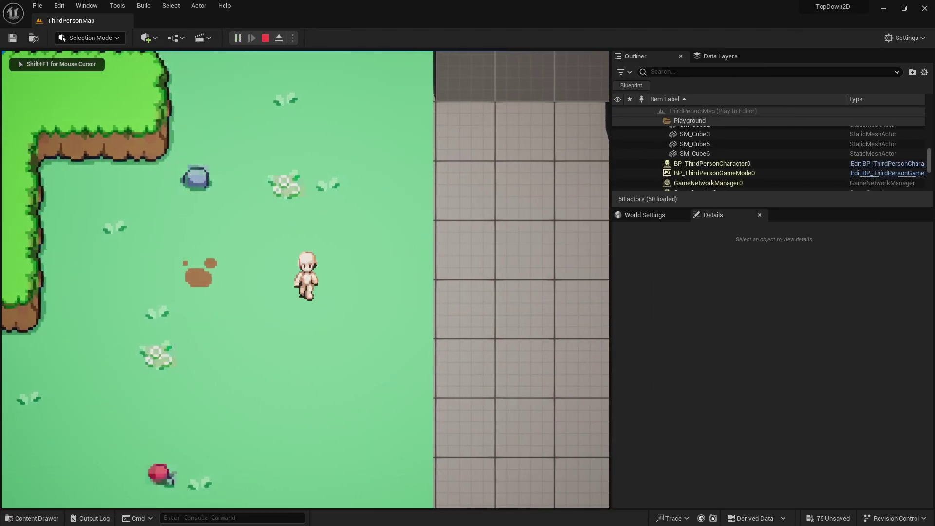
key("a")
key("s")
key("d")
key("w")
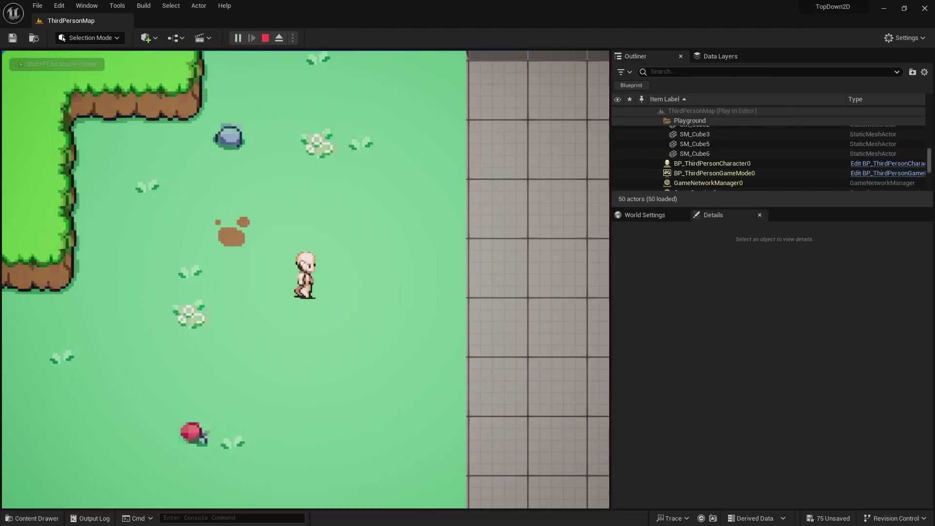
key("d")
key("s")
key("s")
key("a")
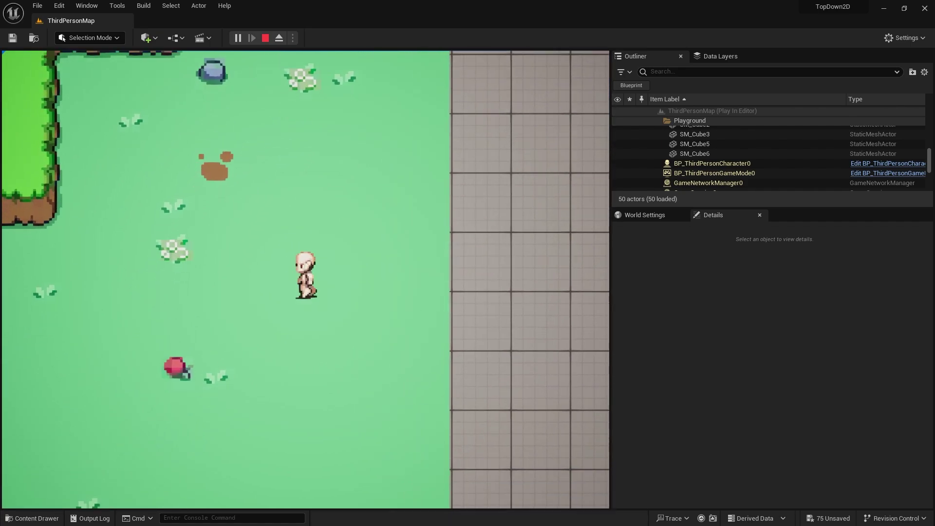
key("w")
key("d")
key("d")
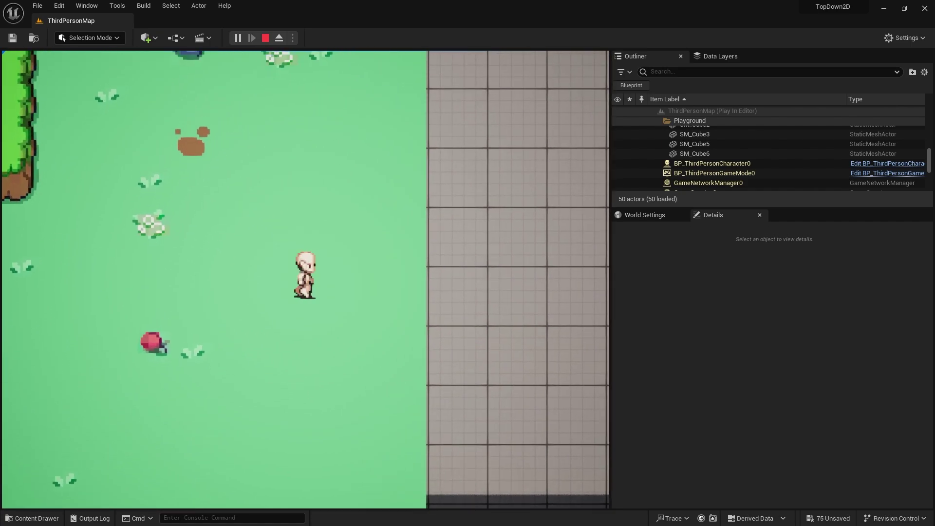
key("w")
key("a")
key("w")
key("a")
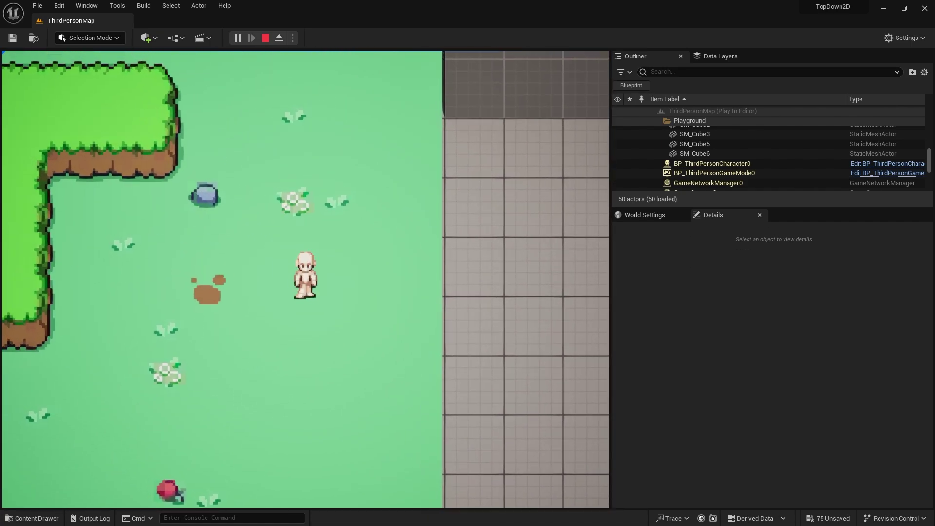
key("w")
key("Escape")
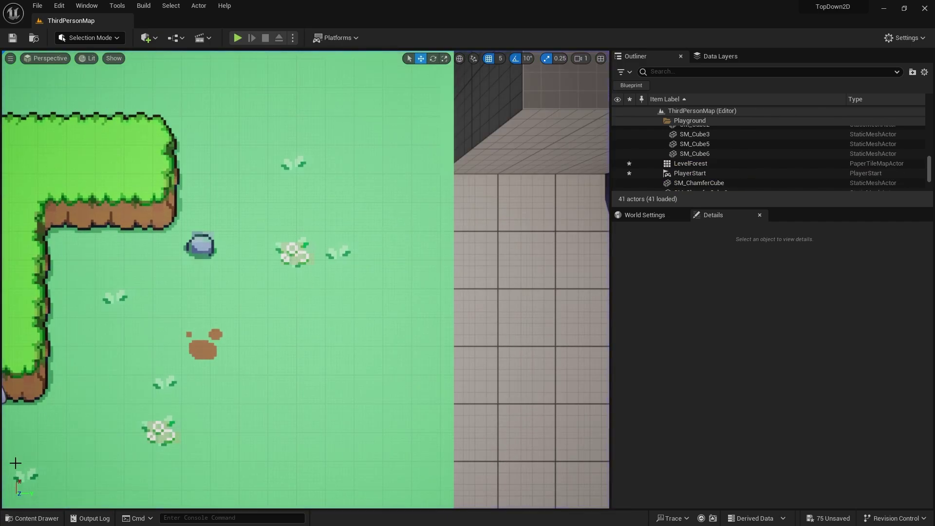
Open Hero_AnimBP from the Content Drawer
right_click_drag(271, 219, 77, 455)
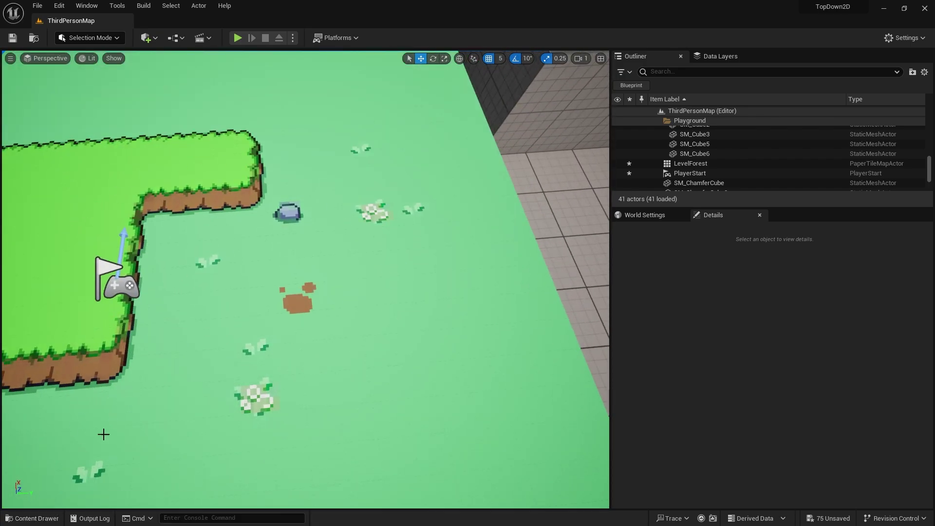
left_click(39, 518)
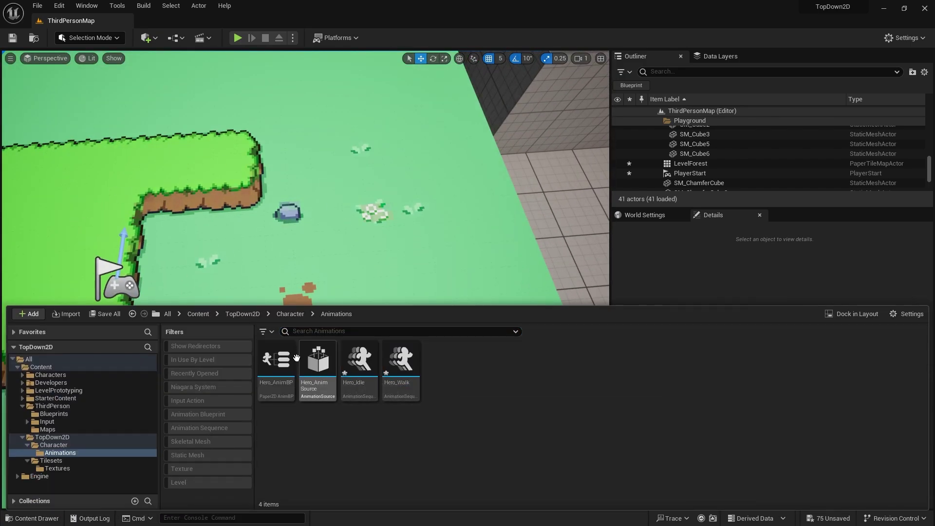
double_click(287, 361)
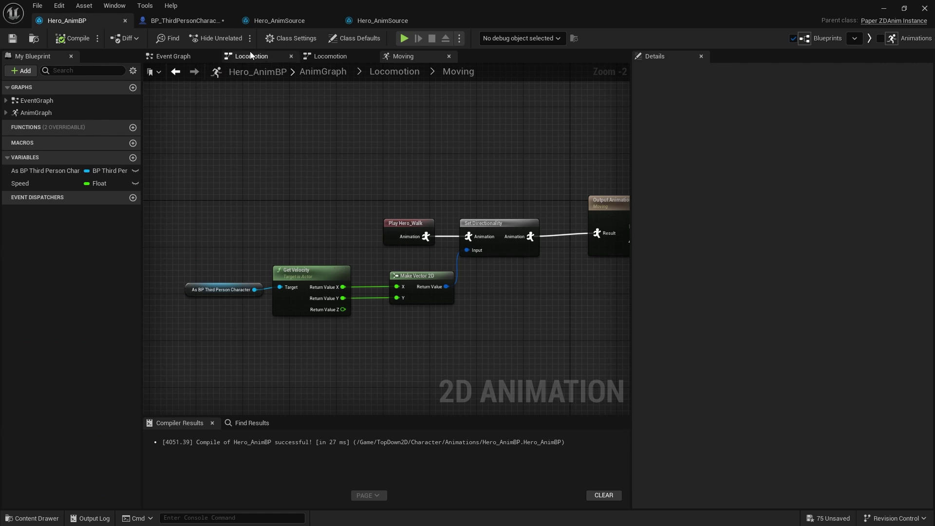
In the Moving state, wire Get Velocity X into Make Vector 2D's Y input
scroll(358, 292, "up", 2)
right_click_drag(219, 260, 238, 200)
left_click_drag(237, 199, 348, 293)
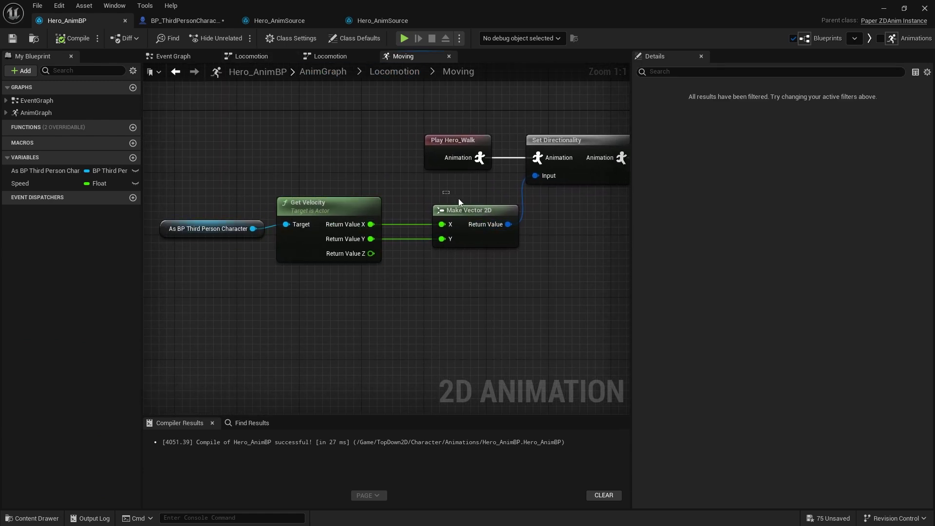
left_click_drag(458, 198, 548, 290)
left_click_drag(375, 223, 441, 224)
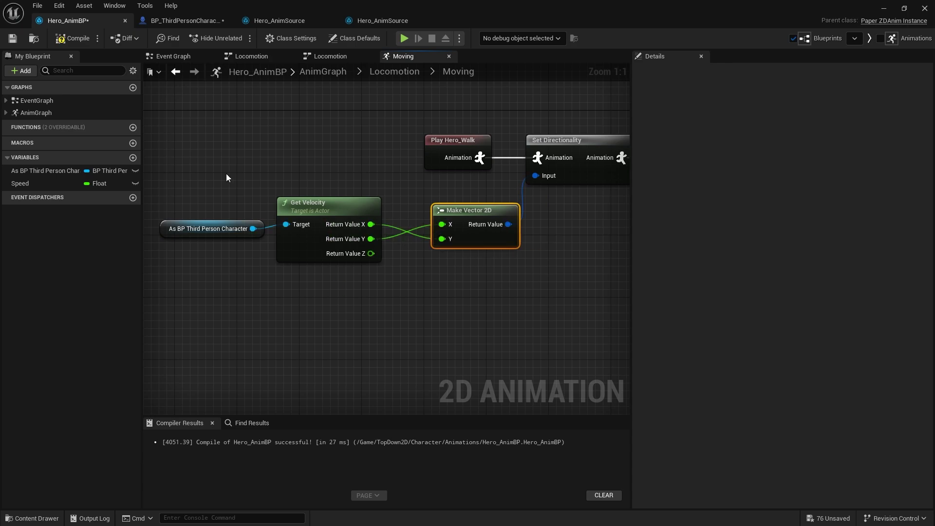
double_click(886, 14)
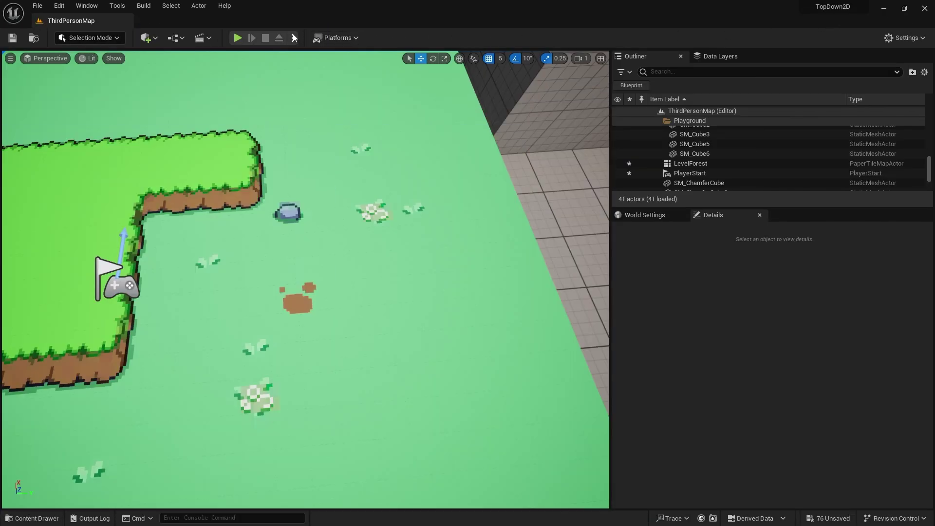
Playtest the character walking up, down, left and right with WASD, then stop
left_click(233, 39)
key("w")
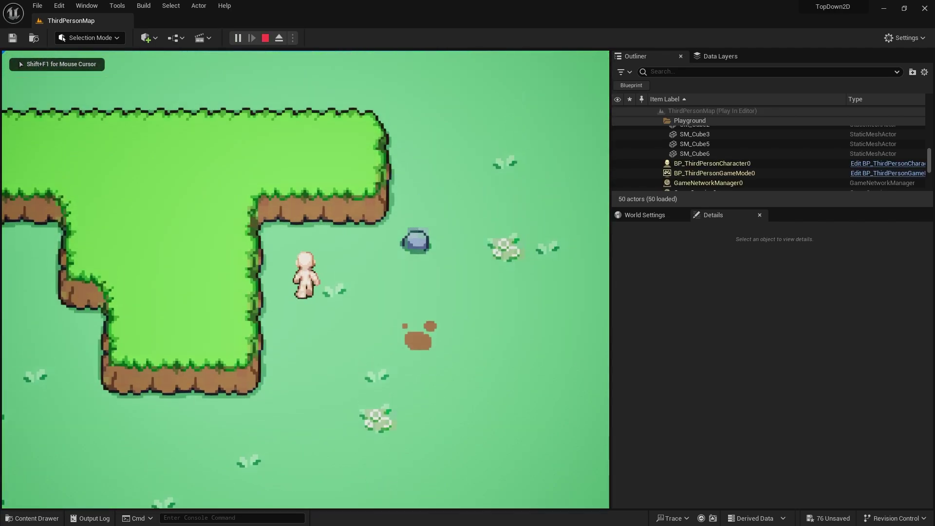
key("s")
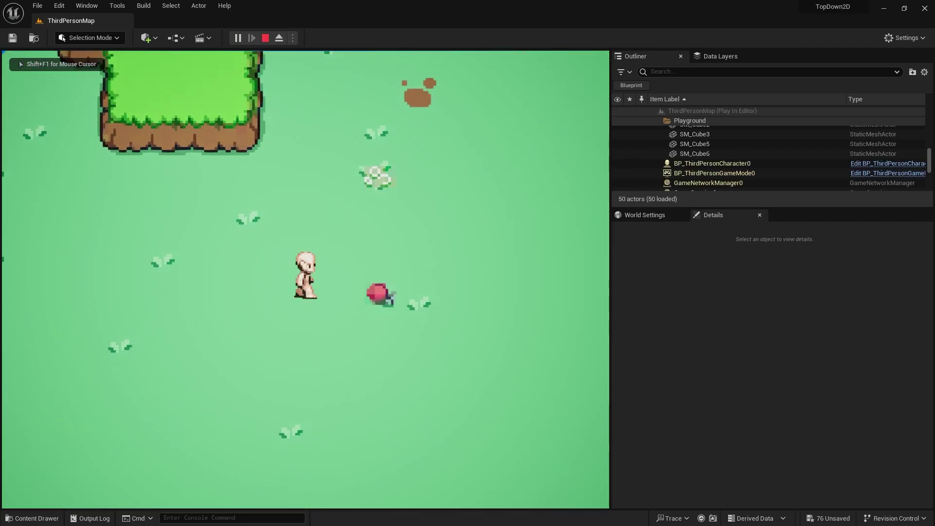
key("d")
key("a")
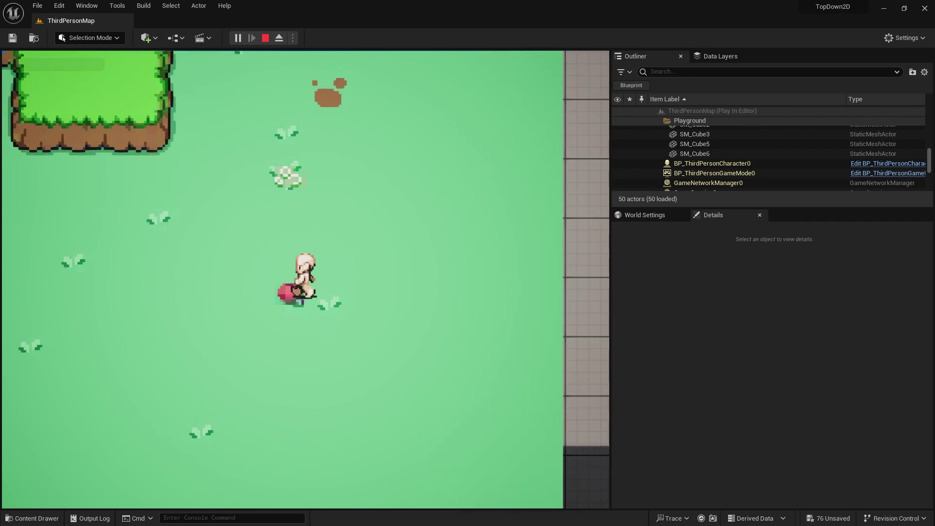
key("w")
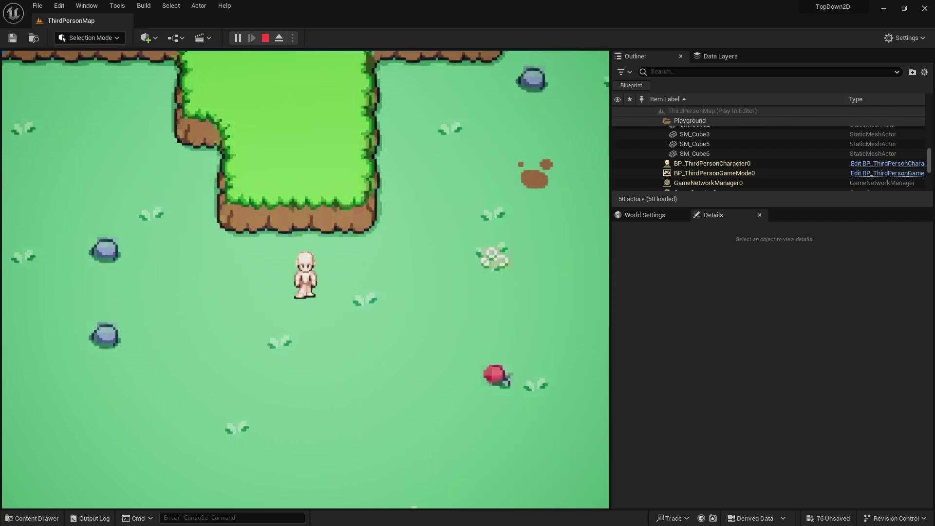
key("d")
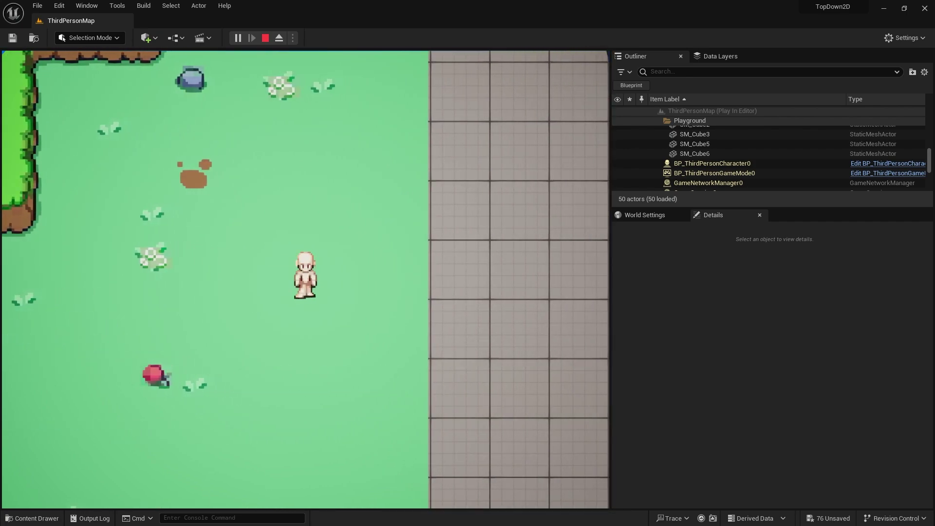
key("w")
key("s")
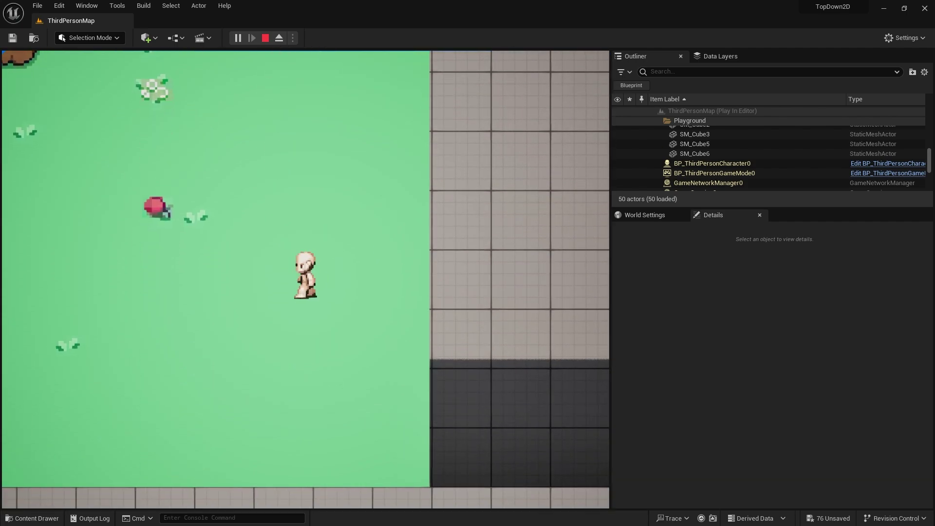
key("a")
key("d")
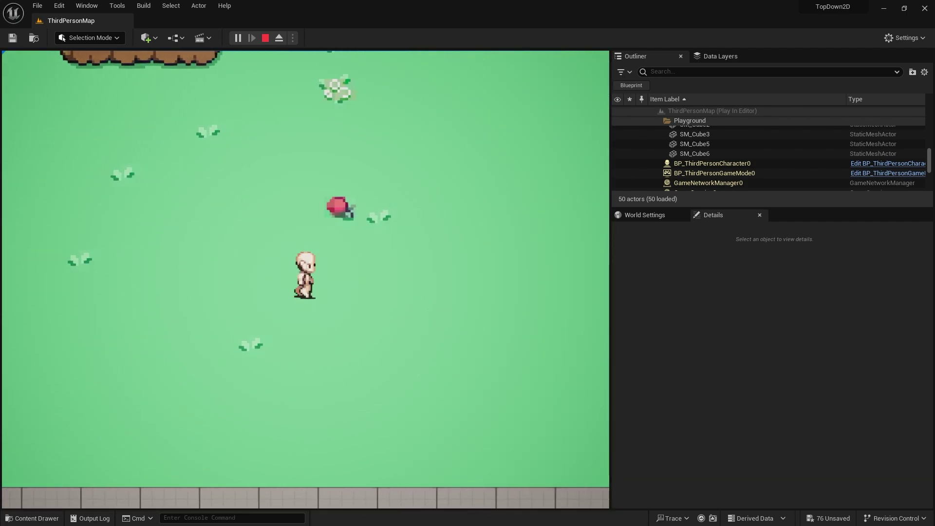
key("w")
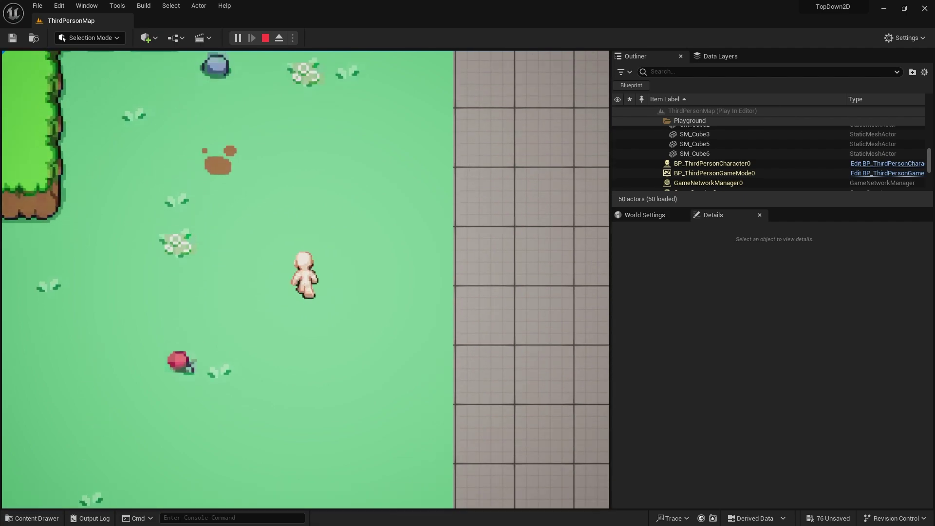
key("Escape")
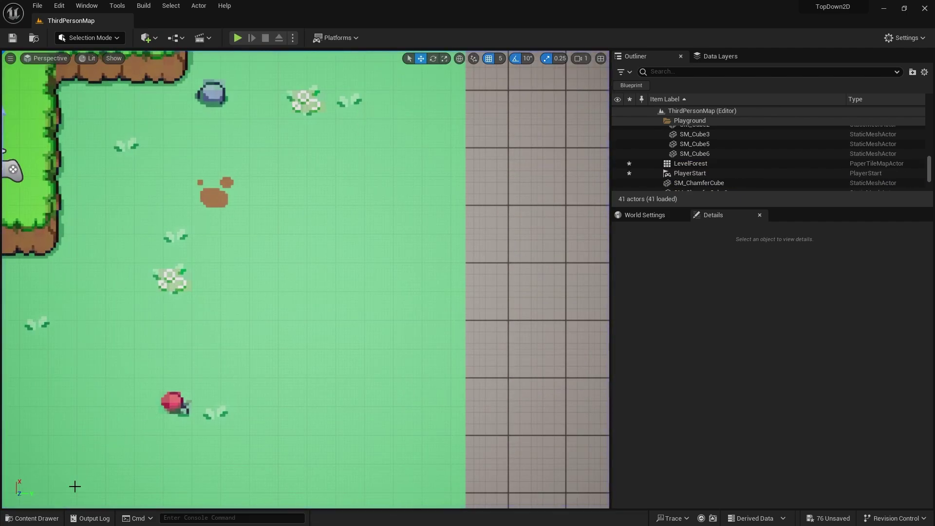
Open Hero_Idle and enable Multi-Directional Sequence
left_click(34, 518)
double_click(366, 363)
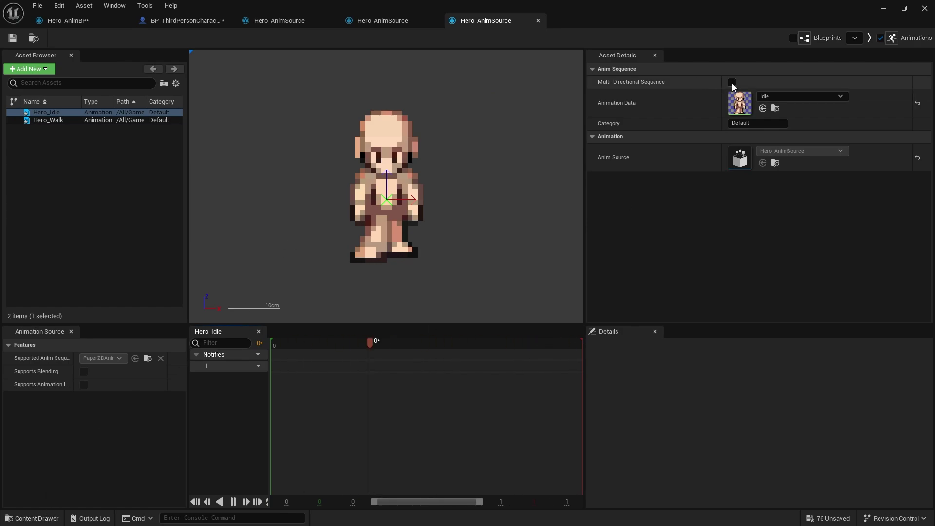
left_click(732, 83)
left_click(35, 517)
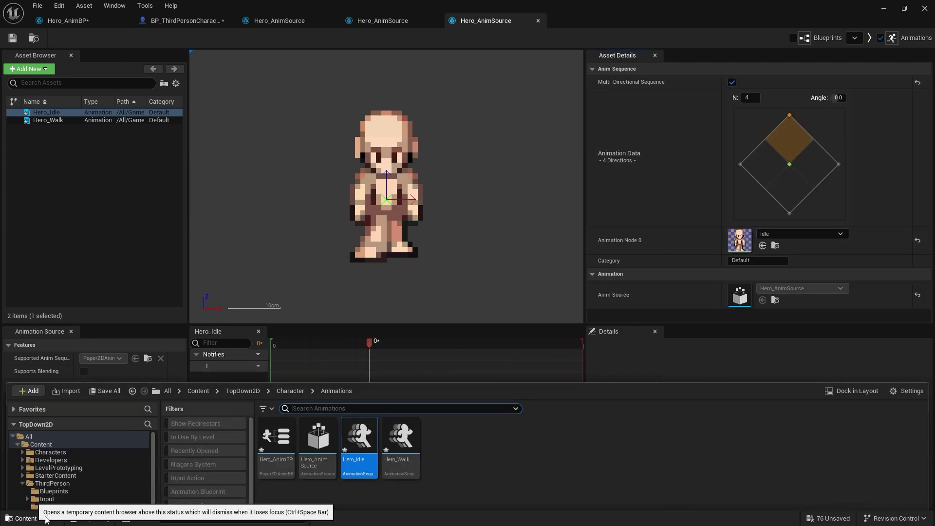
Create an Idle_Up flipbook from the up-facing sprite in the Character folder
left_click(291, 342)
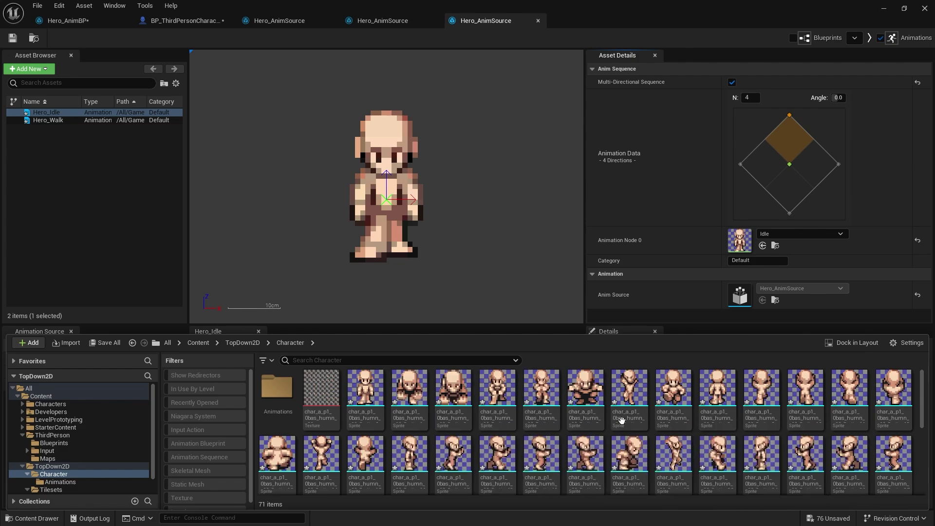
left_click(716, 388)
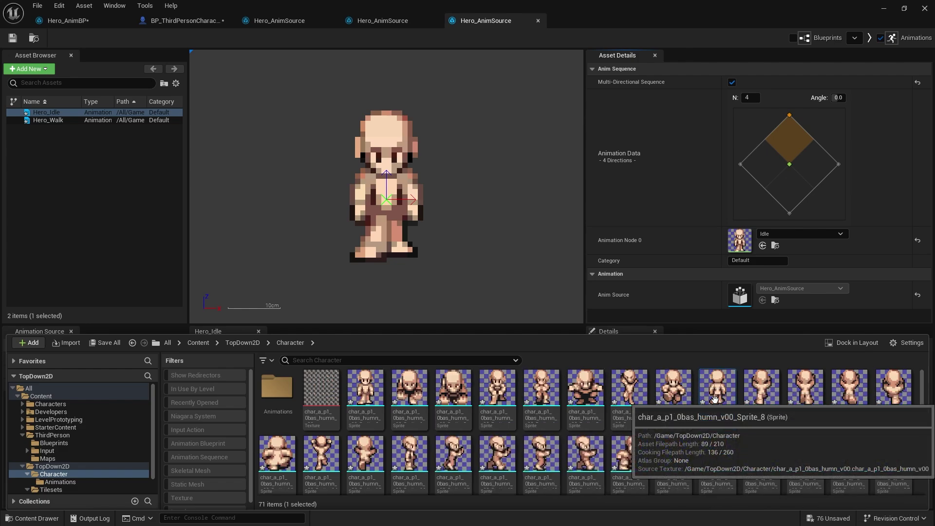
right_click(716, 388)
left_click(753, 173)
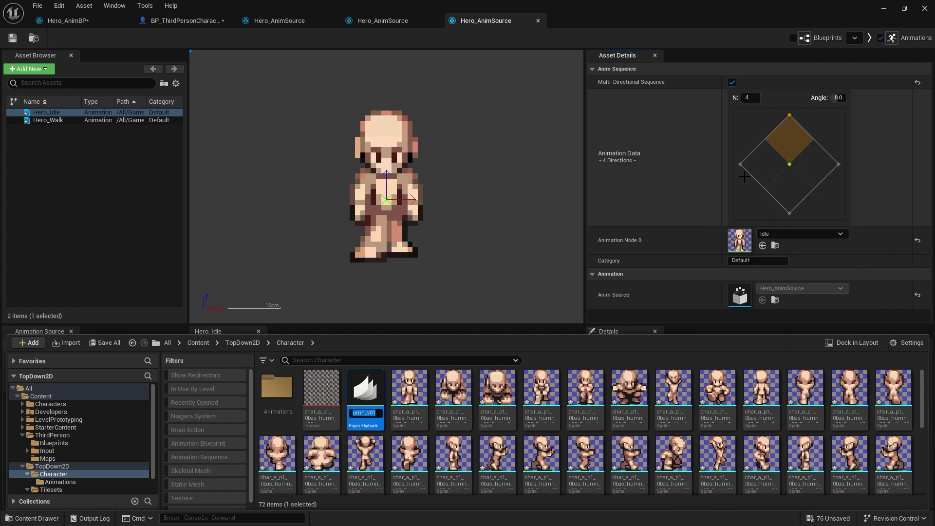
type("Idle")
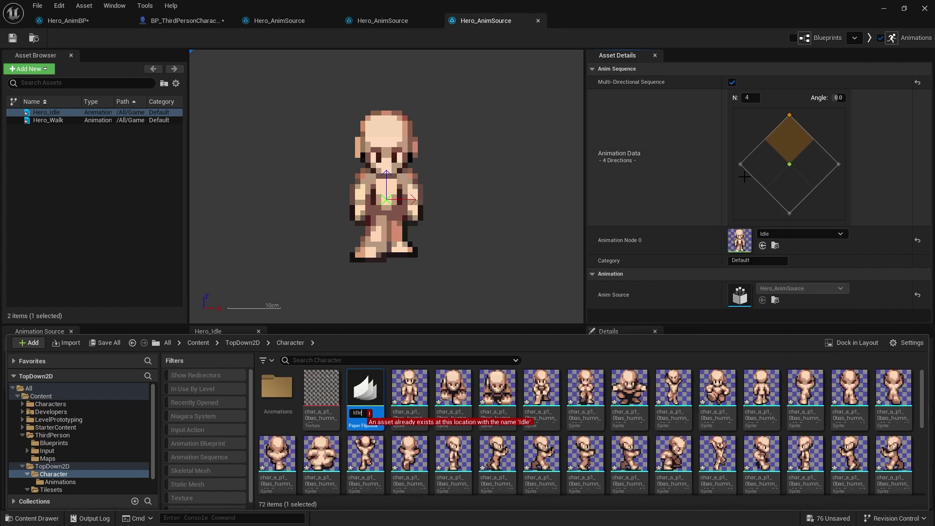
type("_Up")
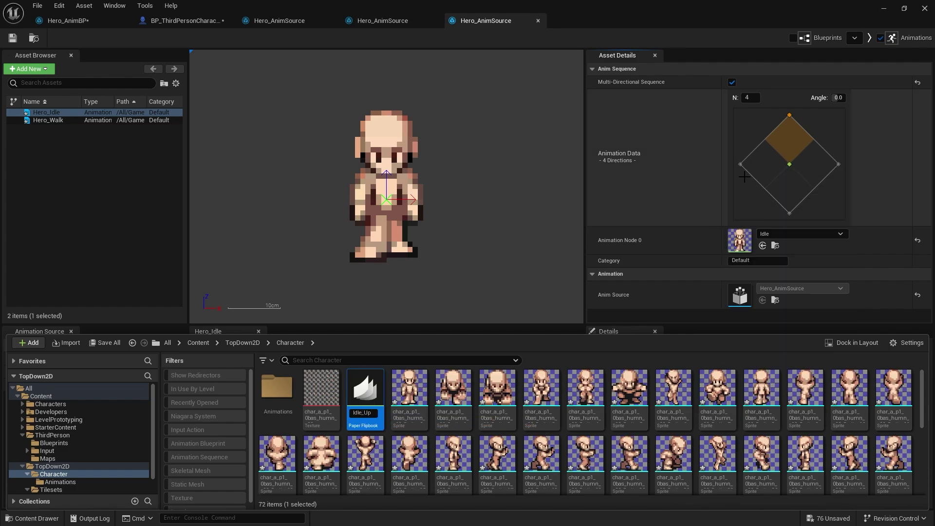
key("Return")
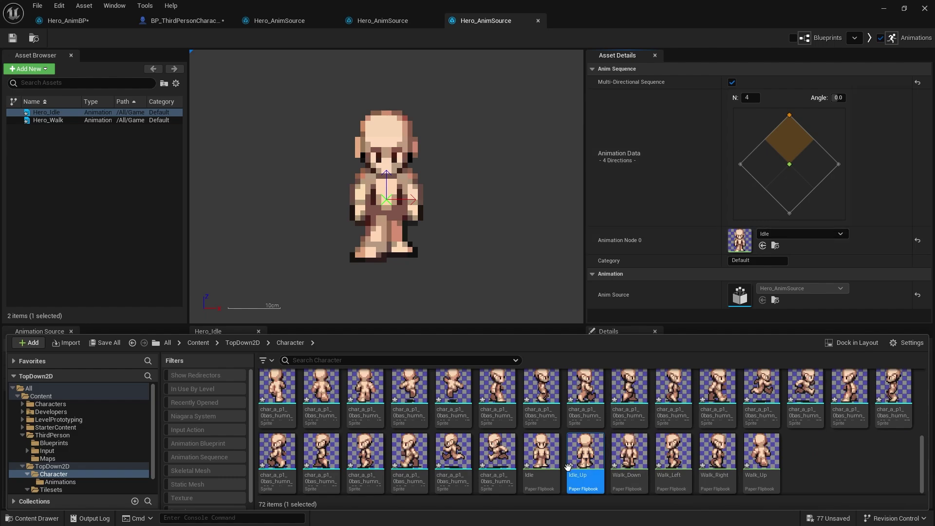
Rename the existing Idle flipbook to Idle_Down
key("Left")
key("F2")
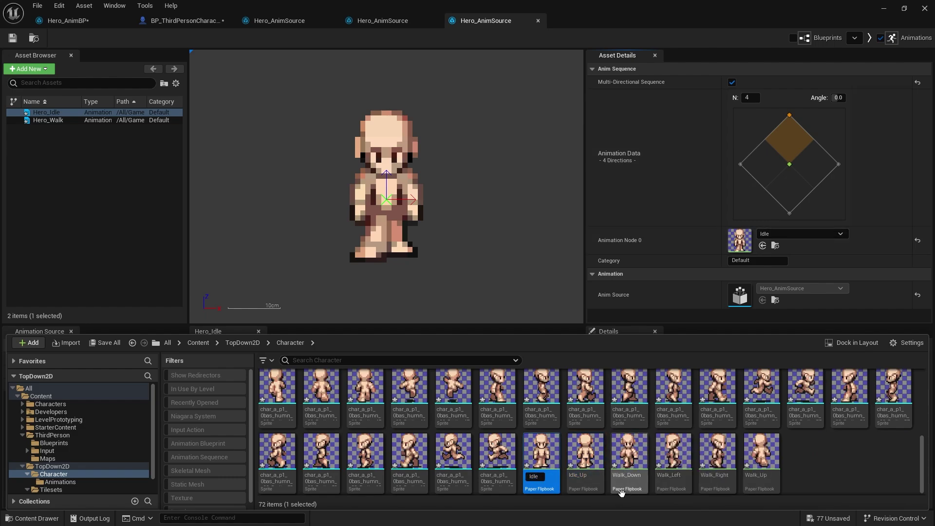
key("Return")
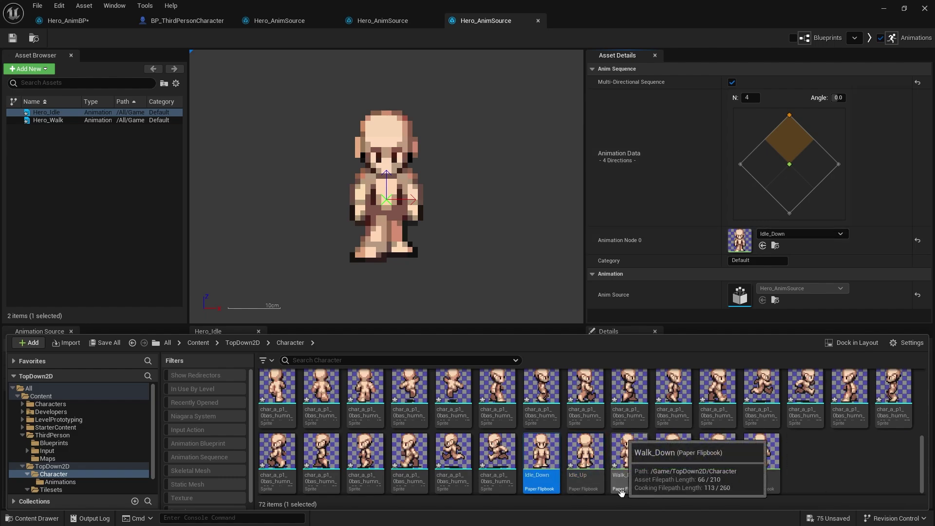
Create an Idle_Right flipbook from the right-facing sprite
scroll(449, 422, "up", 2)
scroll(449, 421, "up", 3)
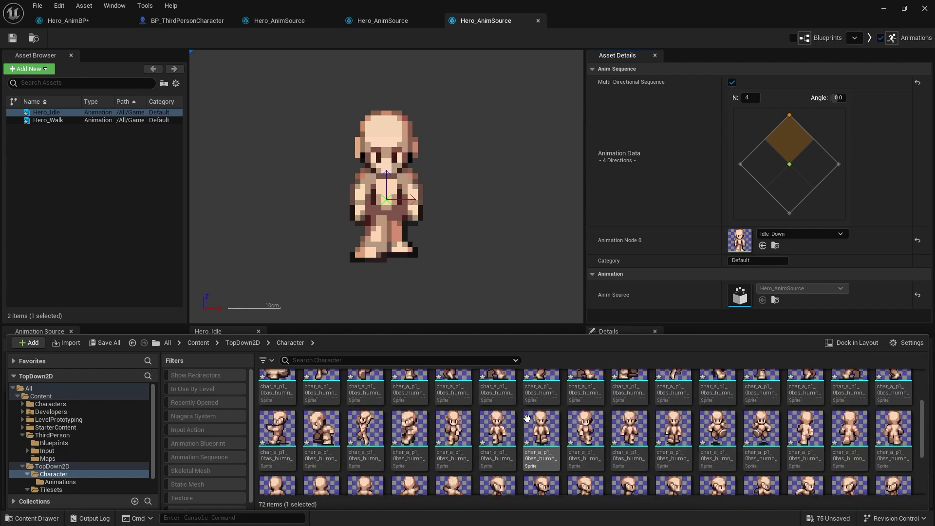
scroll(711, 421, "down", 1)
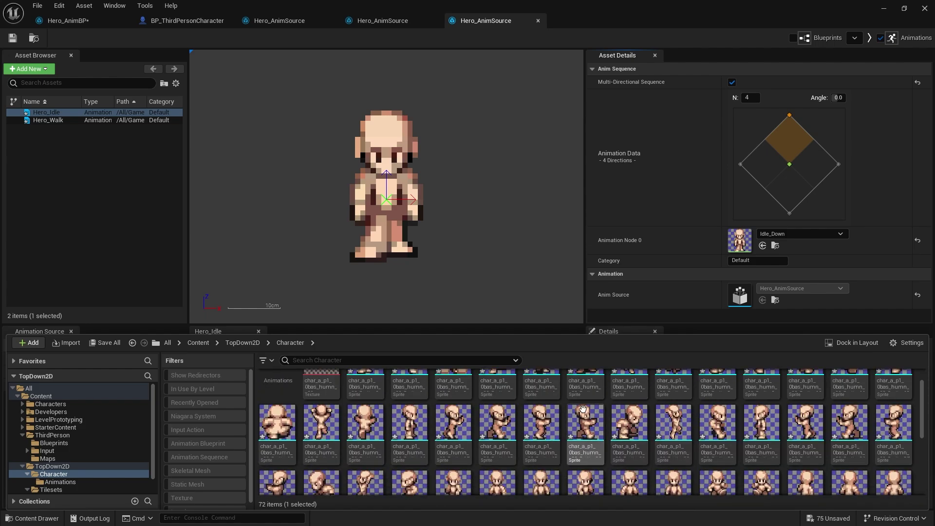
left_click(419, 431)
right_click(421, 430)
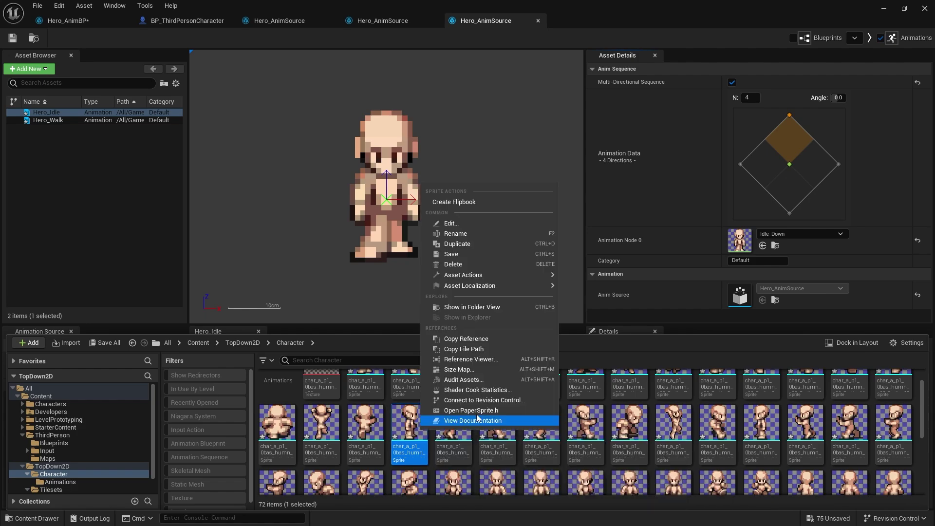
left_click(471, 204)
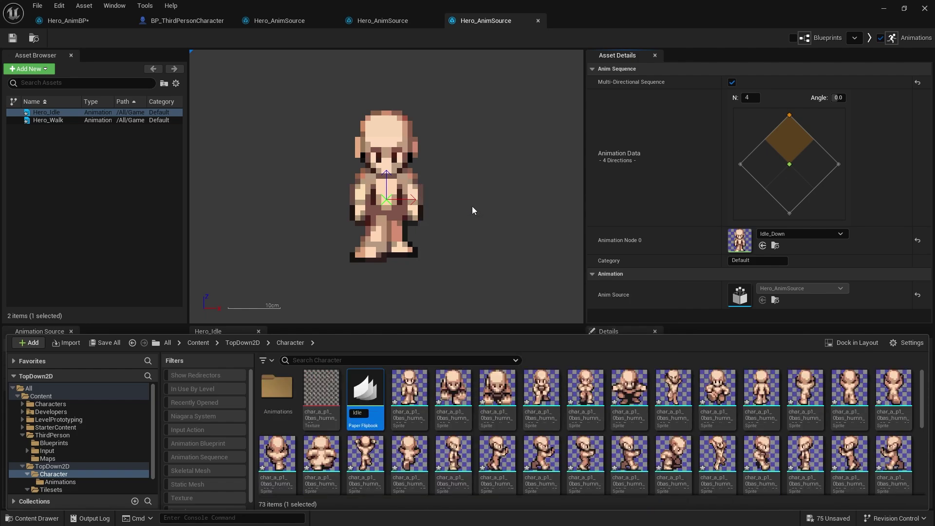
type("Idle_Right")
key("Return")
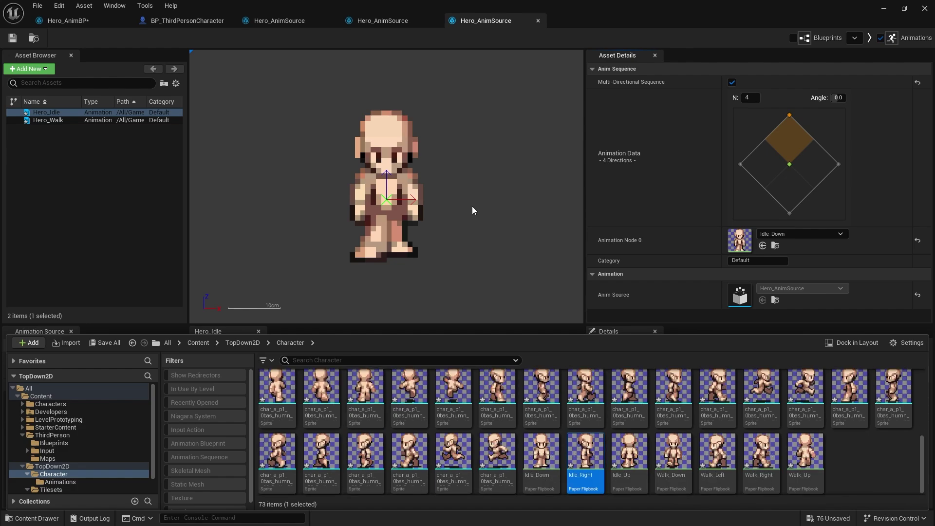
Create an Idle_Left flipbook from the left-facing sprite
scroll(575, 429, "down", 1)
scroll(575, 428, "up", 2)
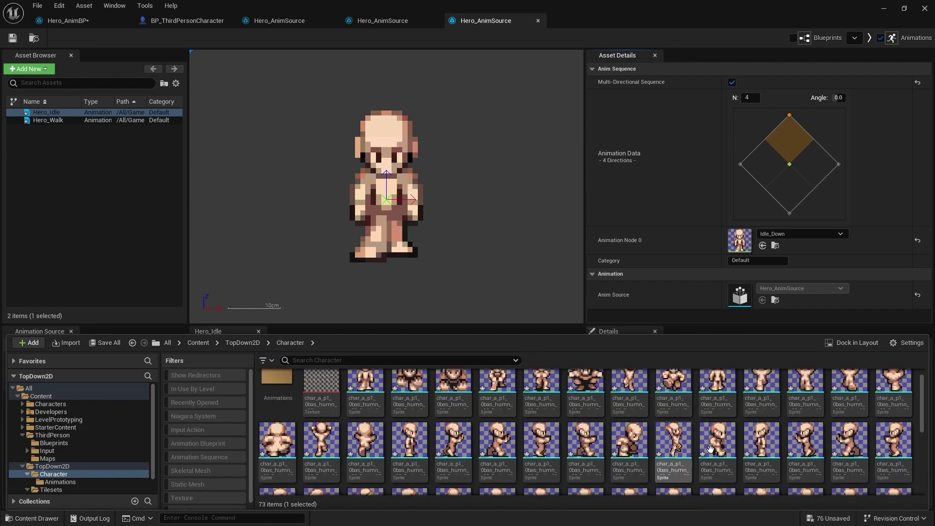
right_click(761, 443)
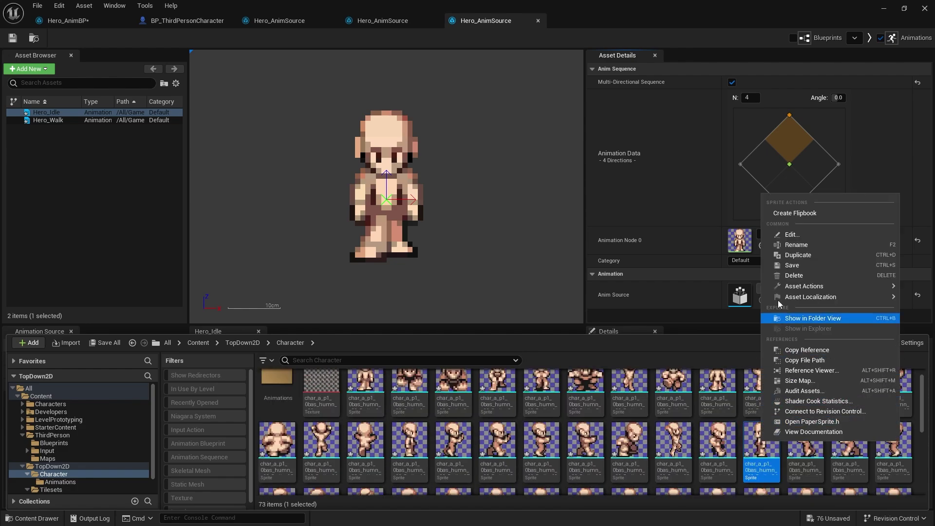
left_click(802, 213)
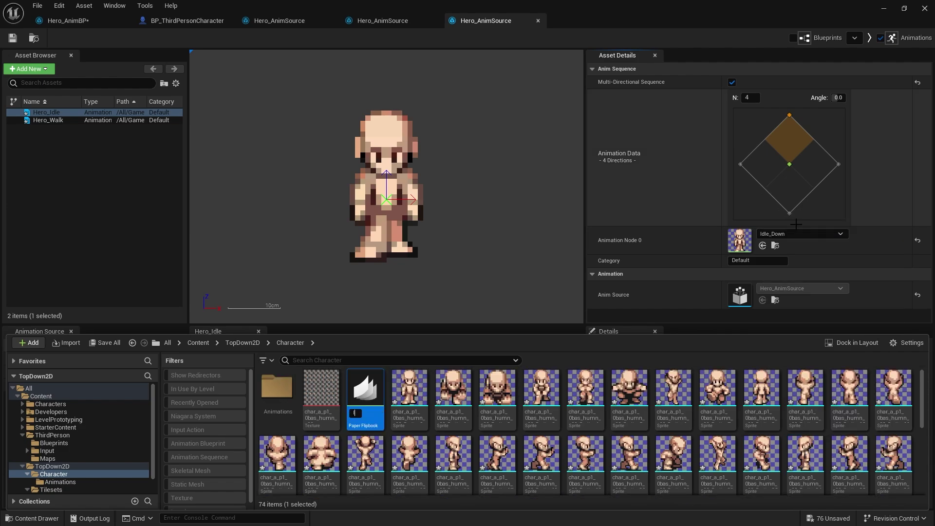
type("Idle_Left")
key("Return")
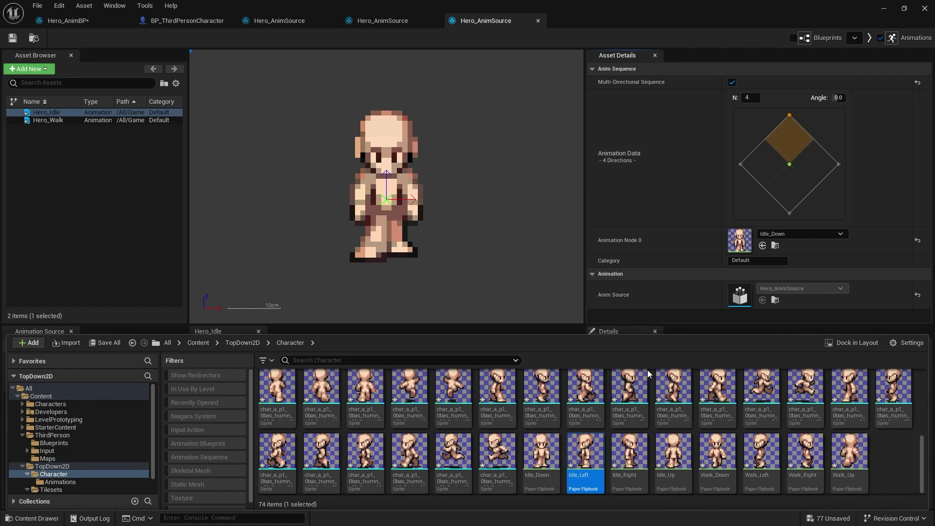
Assign Idle_Up to the up direction and Idle_Down to the down direction in Hero_Idle
left_click(672, 460)
left_click_drag(672, 461, 744, 242)
left_click(790, 193)
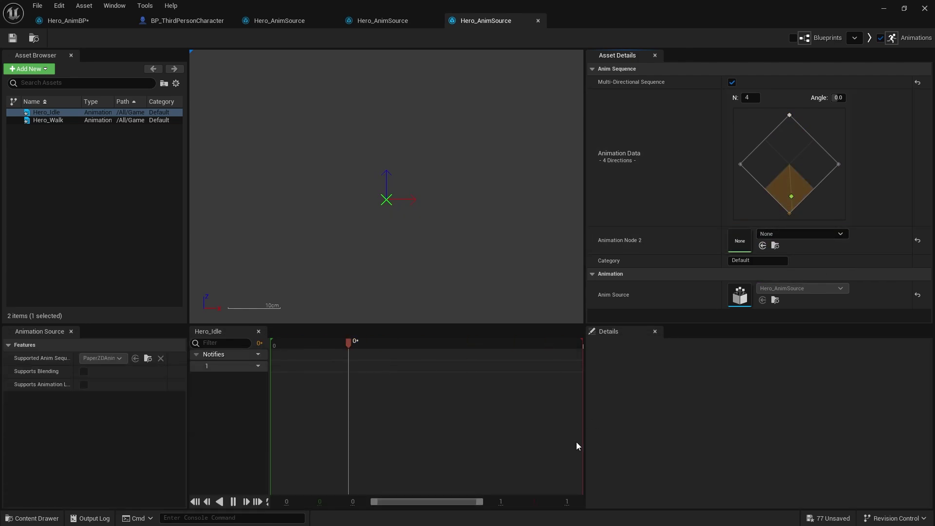
left_click(30, 518)
left_click_drag(541, 458, 774, 236)
Assign Idle_Left to node 3 and Idle_Right to node 1, then close a duplicate editor
left_click(762, 166)
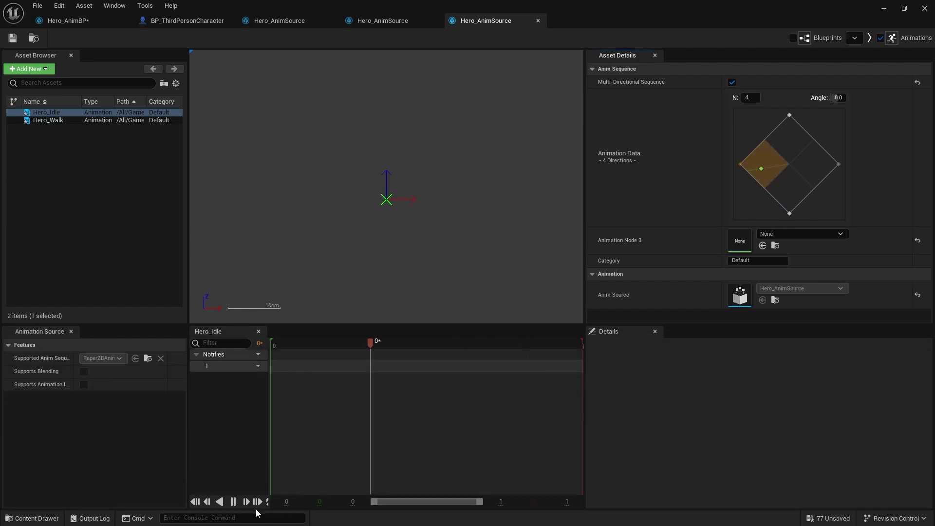
left_click(31, 519)
left_click(584, 455)
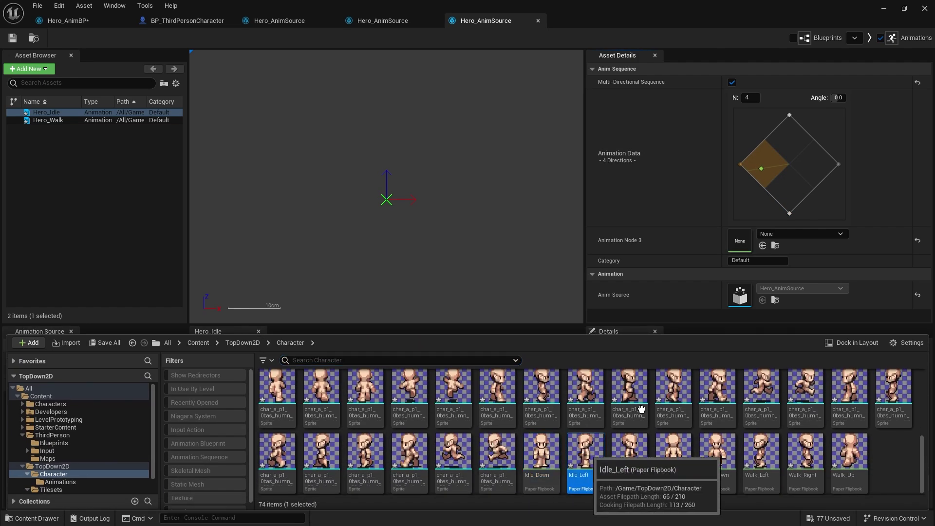
left_click_drag(641, 409, 743, 239)
left_click(812, 165)
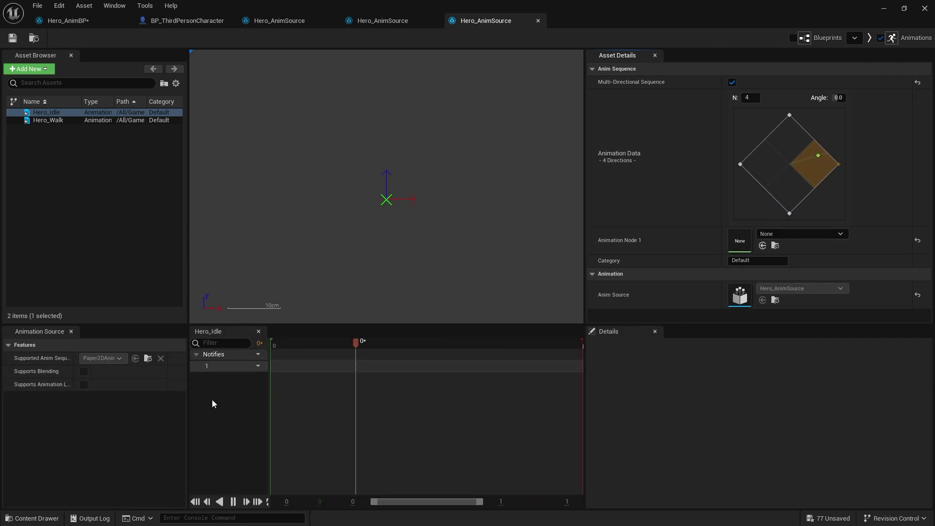
left_click(39, 518)
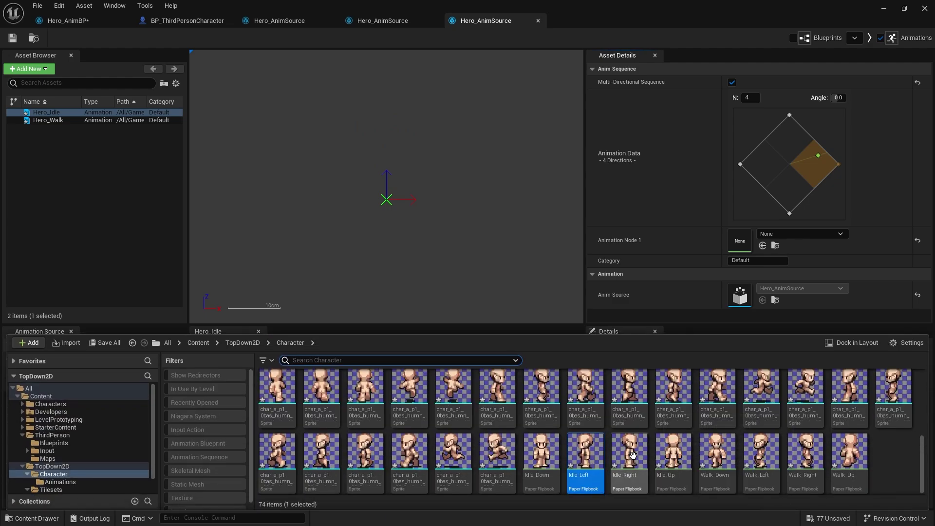
left_click_drag(633, 454, 741, 241)
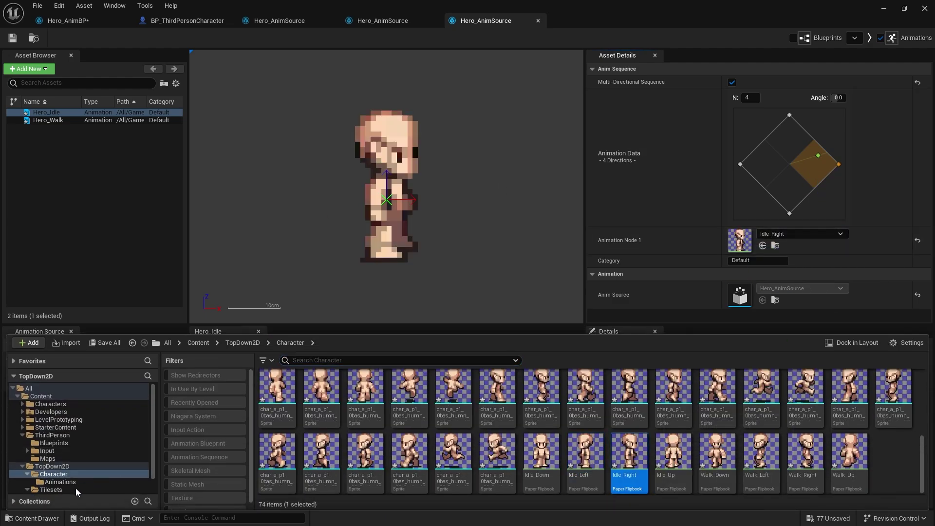
left_click(21, 41)
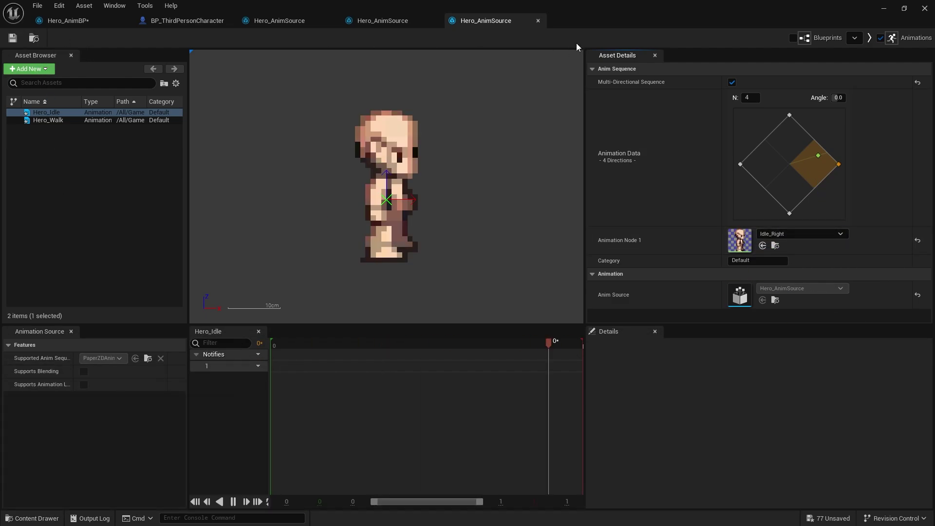
left_click(539, 21)
Close the remaining Hero_AnimSource editors and return to Hero_AnimBP
left_click(435, 20)
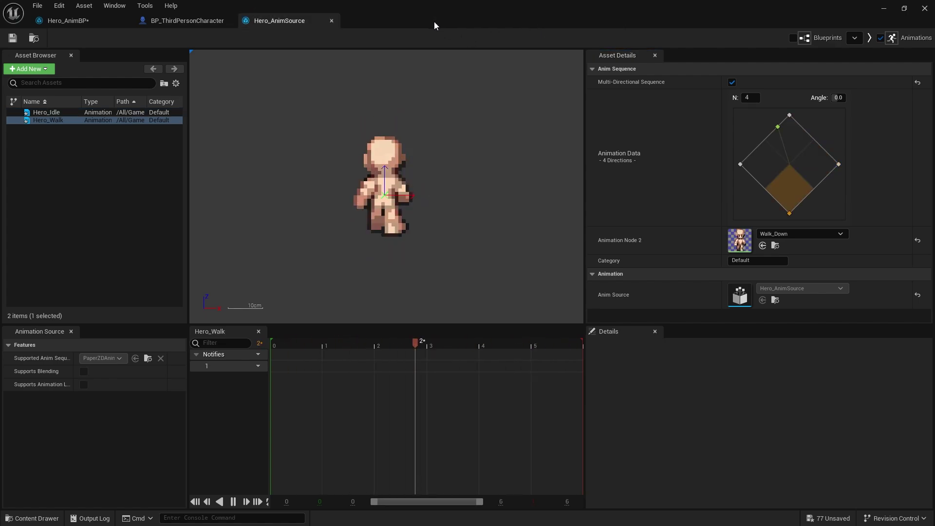
left_click(331, 20)
left_click(85, 22)
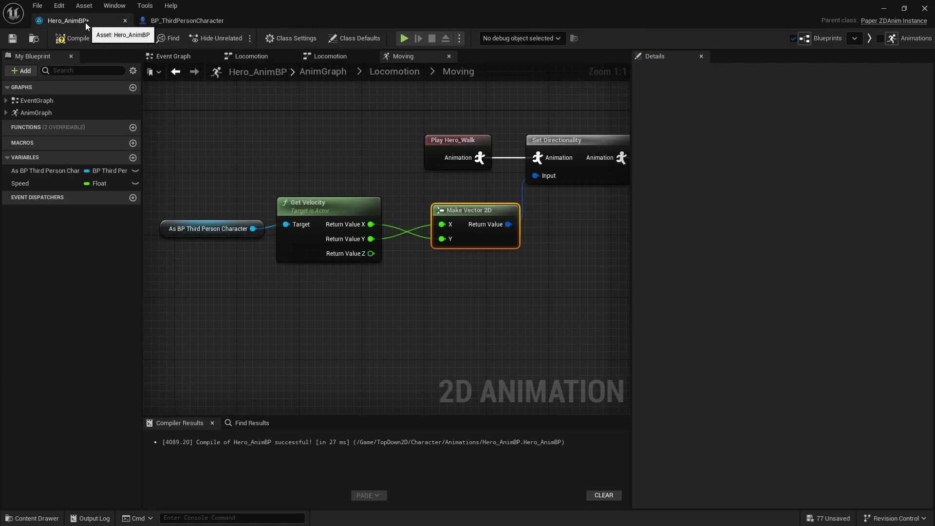
Select Get Velocity, Make Vector 2D, the character node and Set Directionality together
right_click_drag(431, 317, 302, 364)
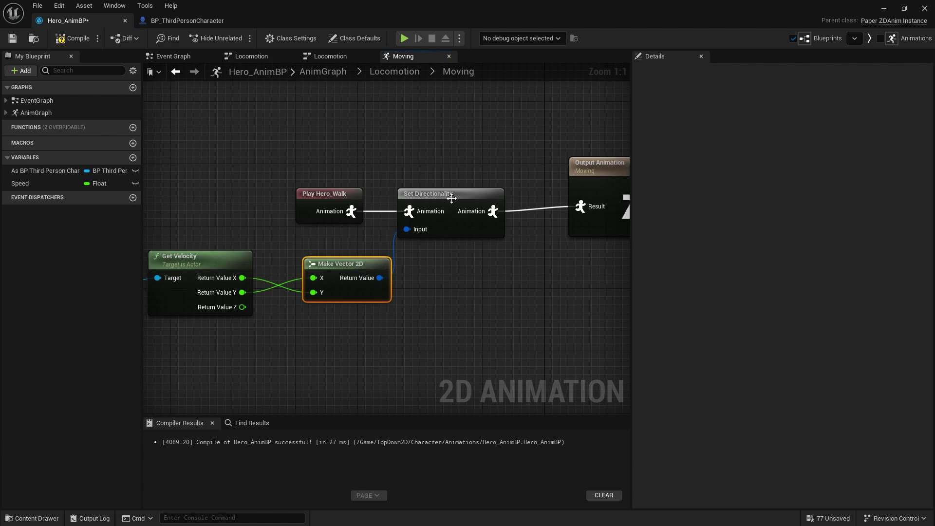
right_click_drag(265, 294, 268, 274)
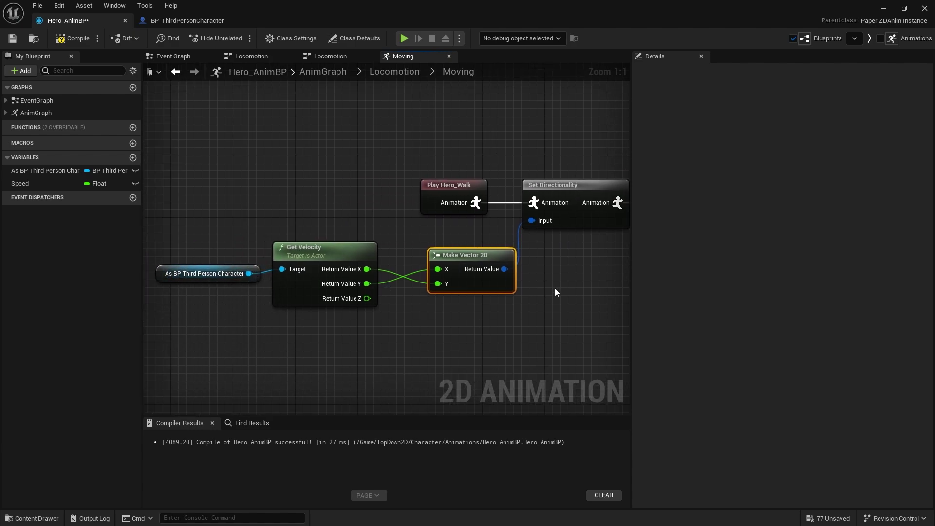
left_click_drag(502, 332, 246, 250)
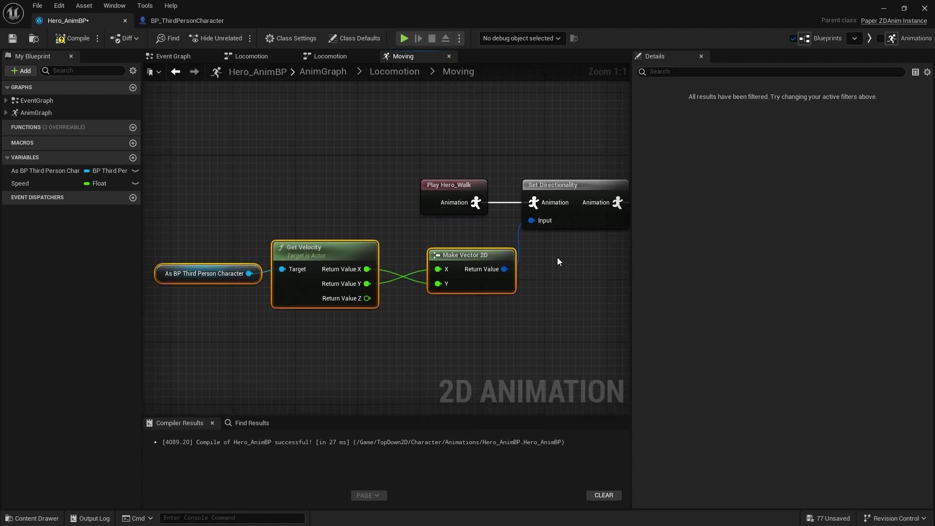
left_click(560, 185, "shift")
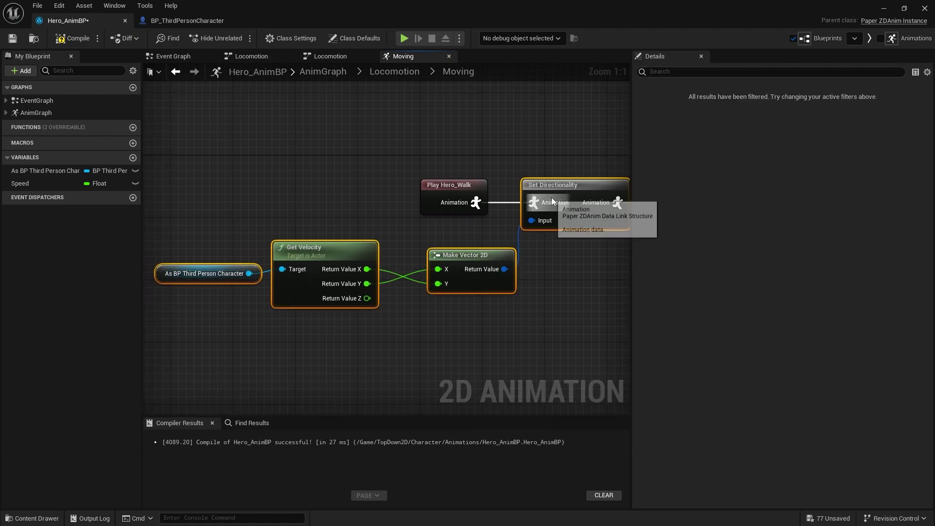
left_click(405, 75)
In the Idle state, paste the directionality nodes and chain Play Hero_Idle through Set Directionality to the output
right_click_drag(482, 136, 519, 180)
double_click(370, 258)
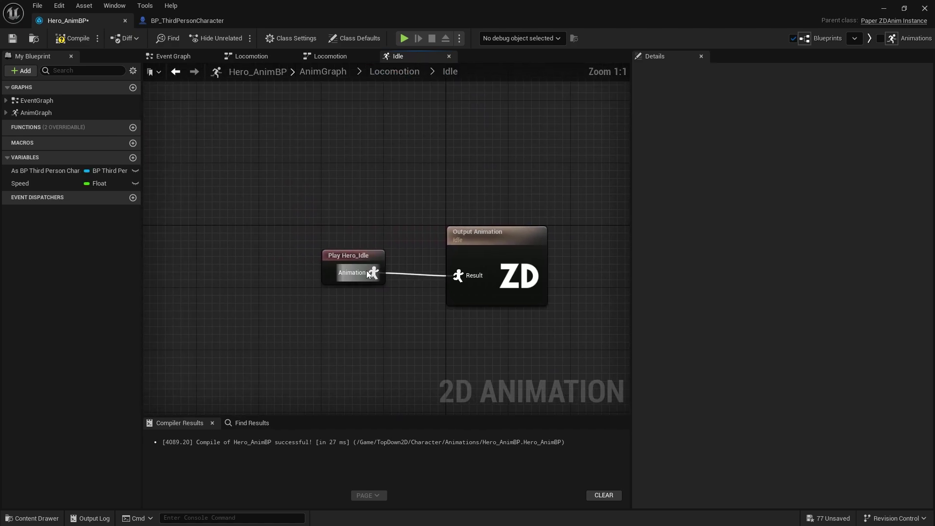
left_click_drag(349, 256, 259, 227)
key("ctrl+v")
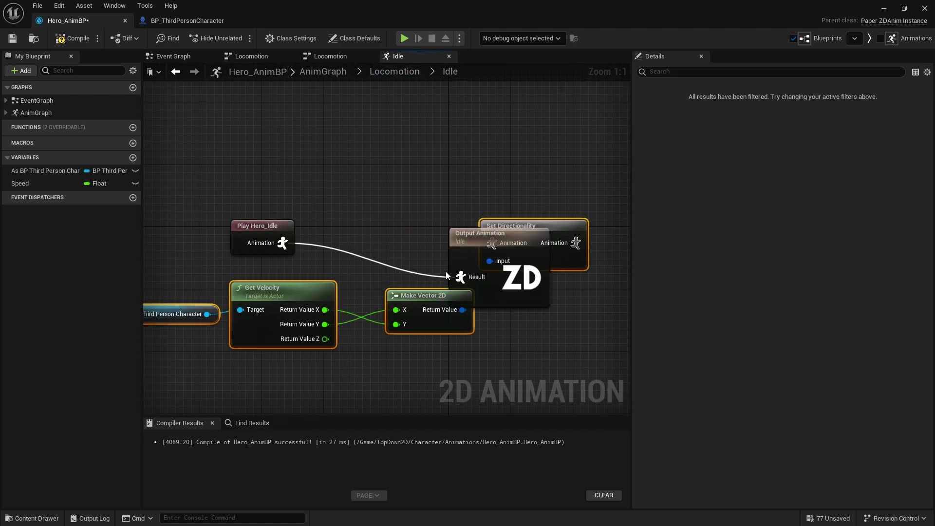
left_click_drag(569, 235, 422, 258)
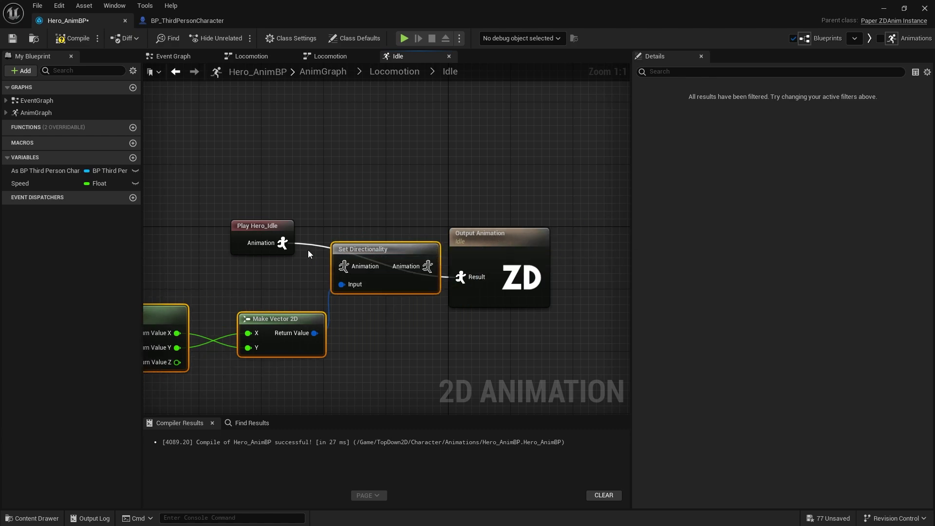
left_click_drag(283, 243, 344, 266)
left_click_drag(427, 266, 460, 276)
Arrange the Get Velocity and character reference nodes beside Set Directionality
right_click_drag(385, 331, 492, 324)
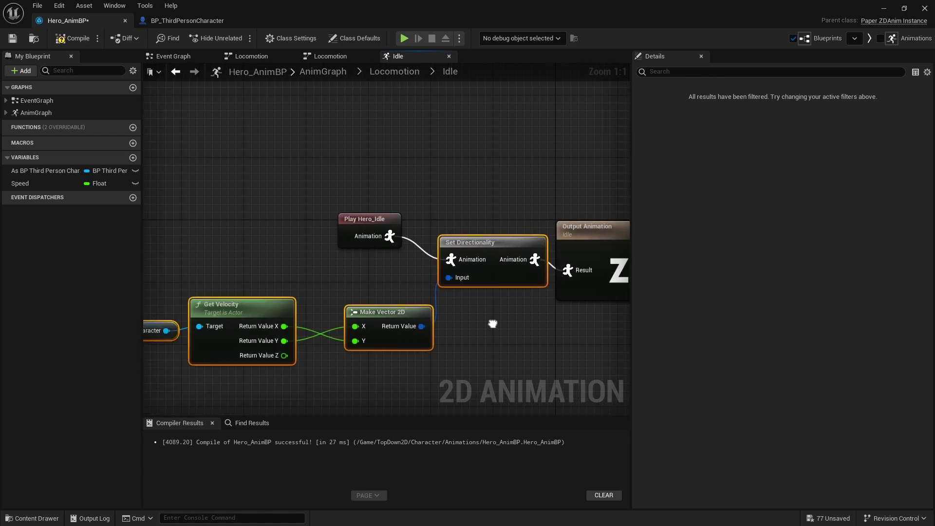
right_click_drag(269, 292, 477, 250)
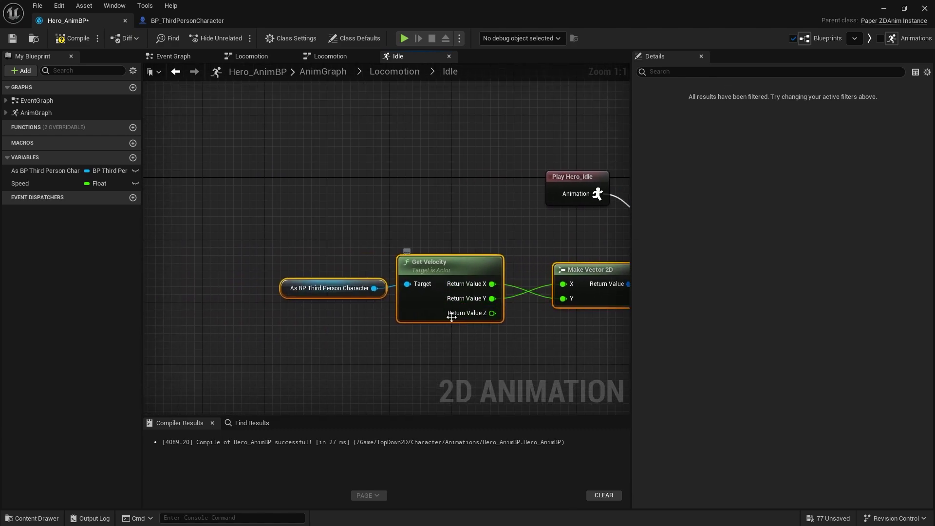
right_click_drag(503, 301, 450, 279)
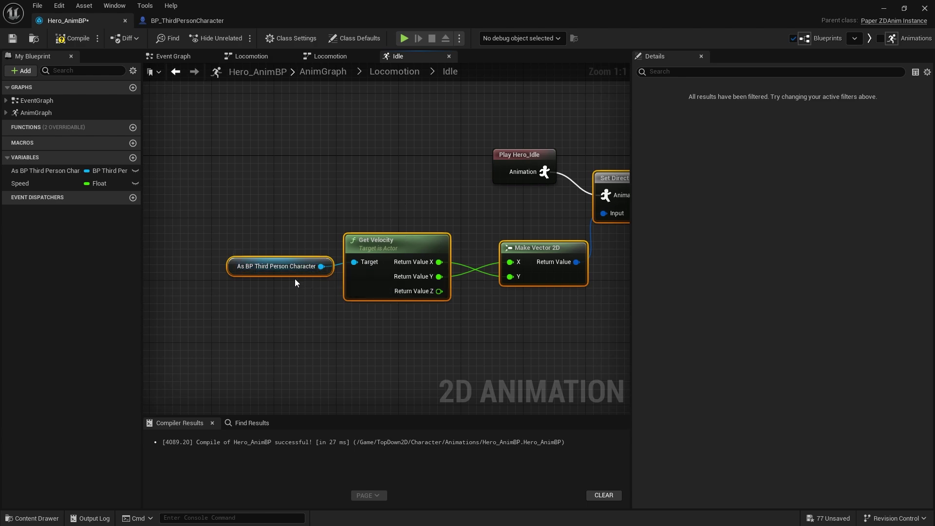
left_click_drag(237, 276, 213, 298)
left_click(297, 317)
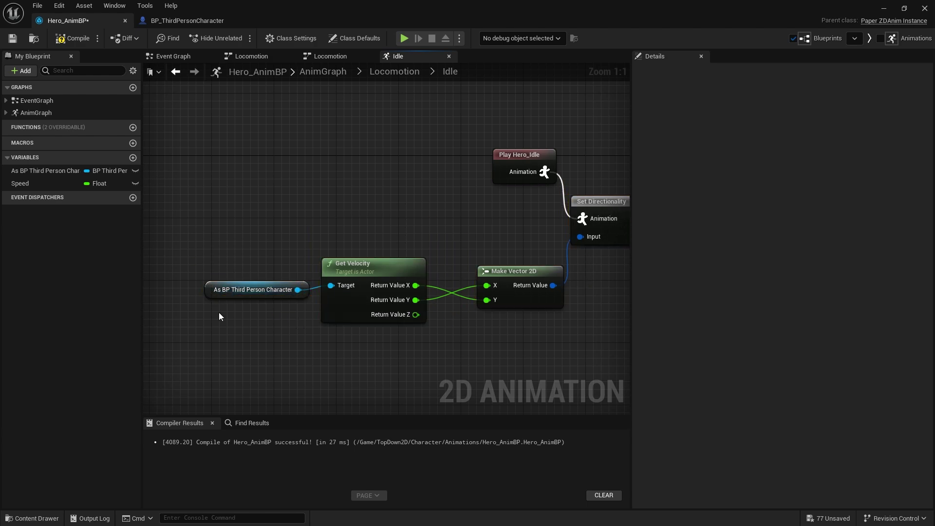
right_click_drag(233, 316, 403, 240)
left_click(403, 235)
left_click_drag(403, 235, 388, 289)
Add a Get Last Movement Input Vector node and split its Return Value into X, Y, Z
type("last")
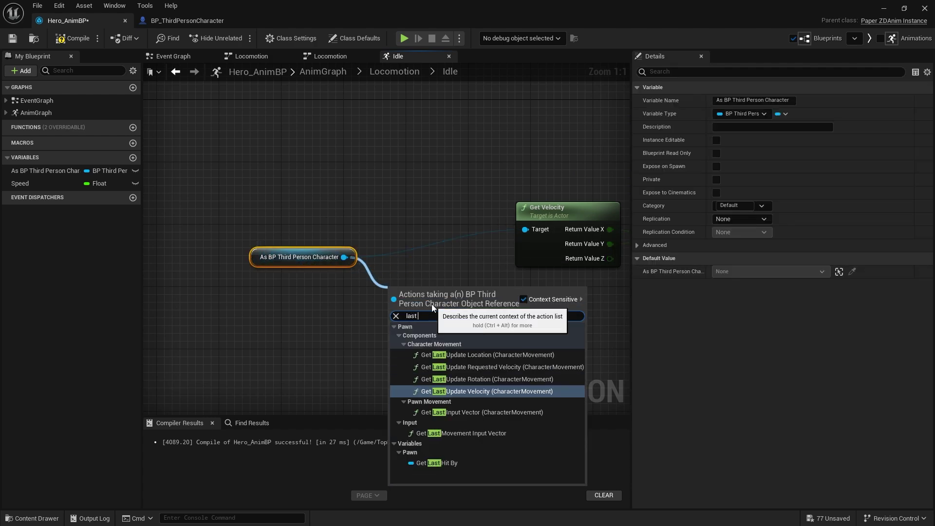
left_click(461, 433)
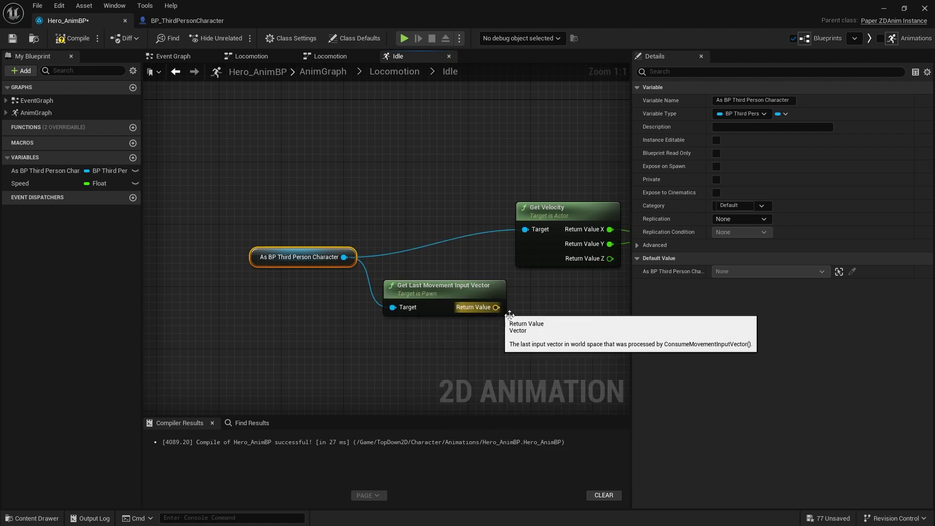
right_click_drag(506, 318, 401, 323)
right_click(391, 315)
left_click(416, 350)
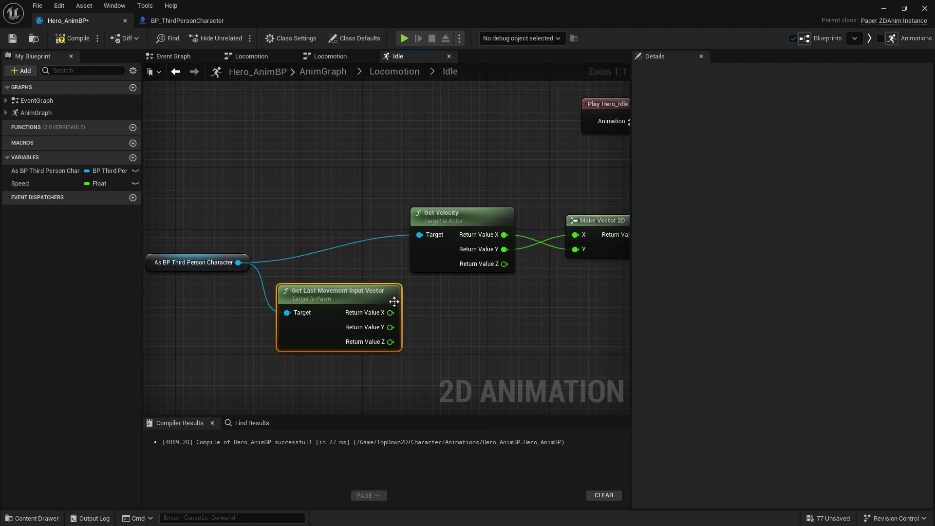
left_click_drag(385, 296, 477, 205)
Delete the Get Velocity node and compile the animation blueprint to test the alternative
left_click(468, 217)
key("Delete")
left_click(66, 39)
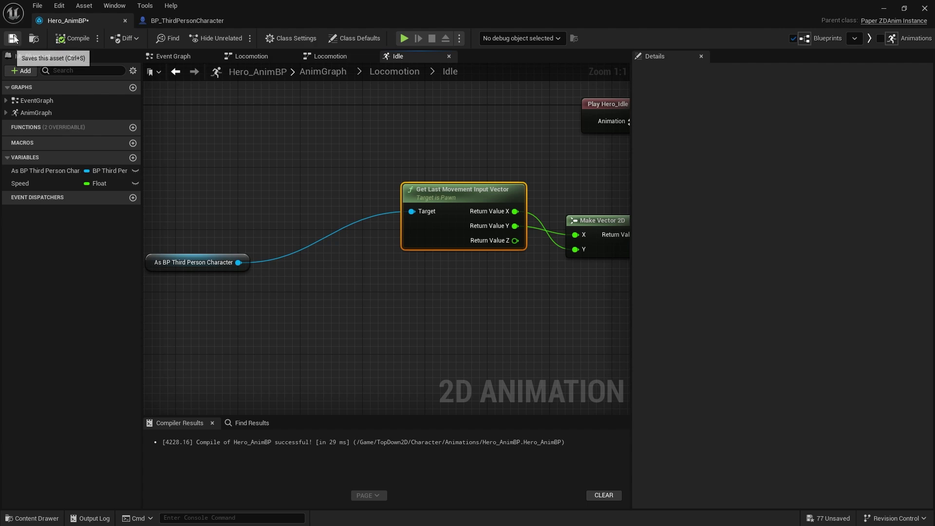
left_click_drag(161, 267, 277, 204)
right_click_drag(367, 267, 358, 269)
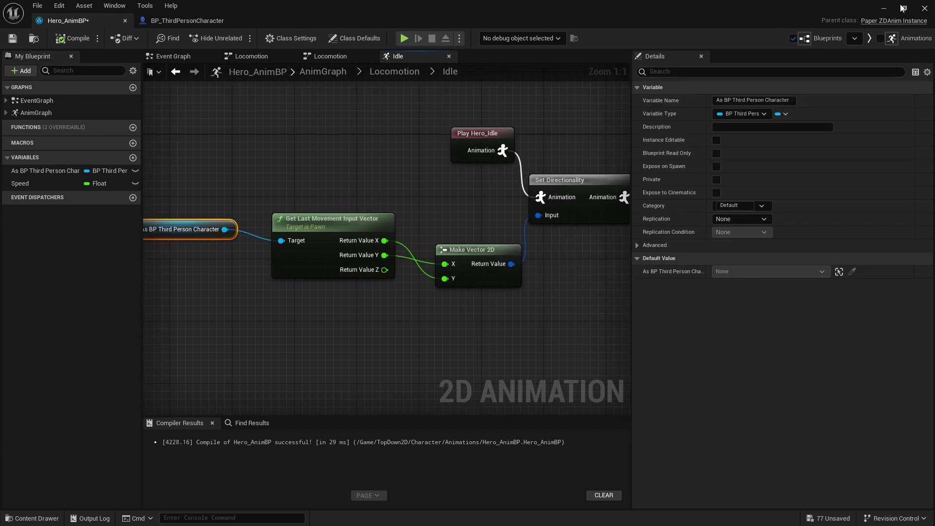
right_click_drag(459, 317, 424, 273)
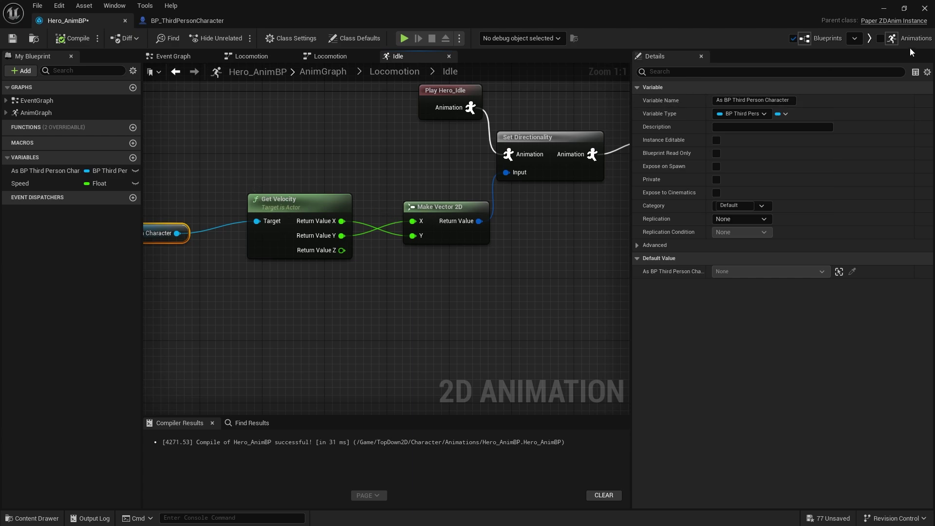
Select the Get Velocity and character reference nodes for reuse in the Event Graph
left_click(885, 9)
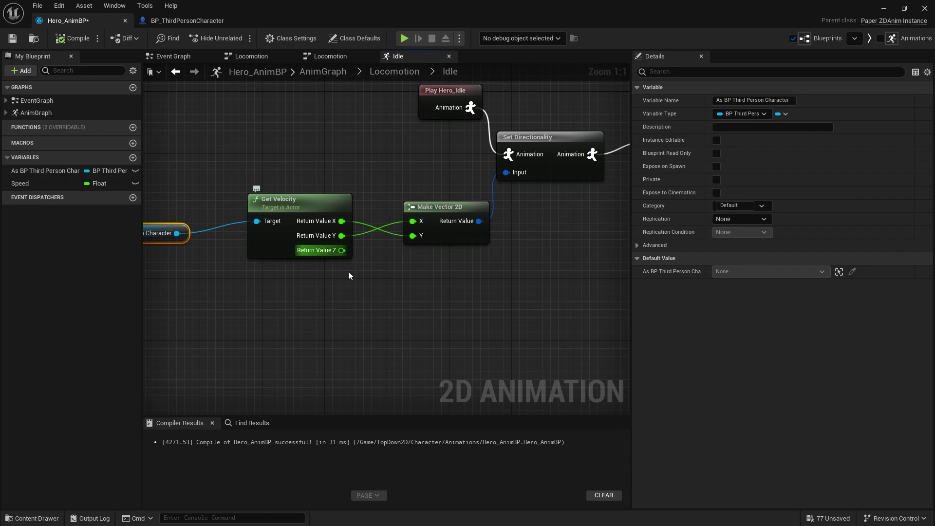
right_click_drag(313, 280, 428, 272)
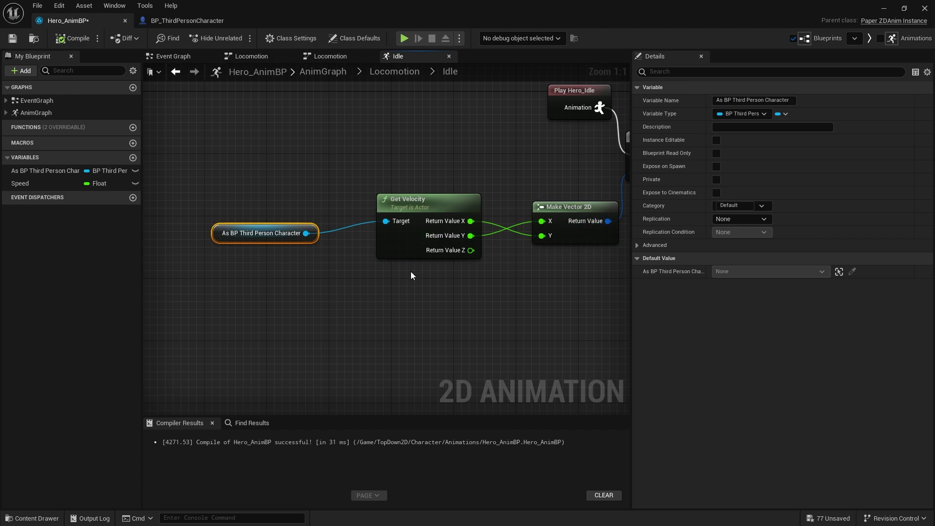
left_click_drag(411, 276, 295, 185)
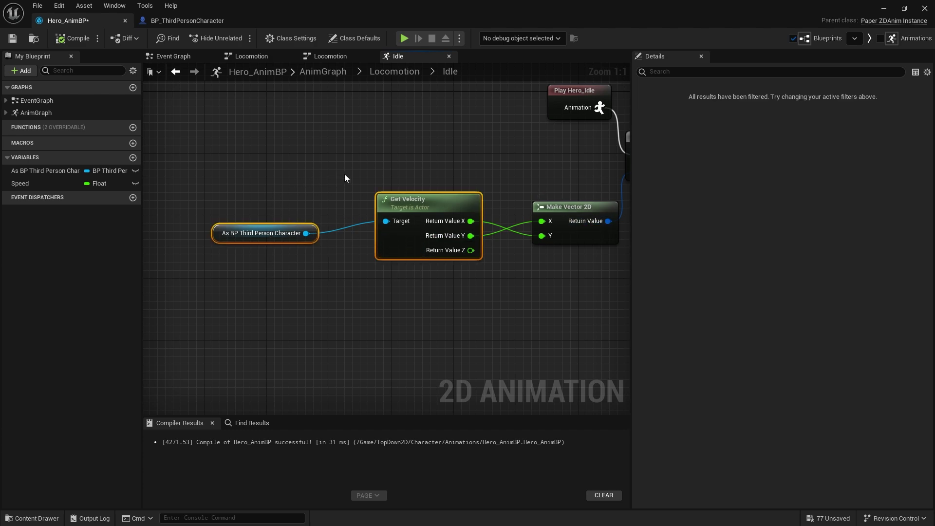
left_click(173, 57)
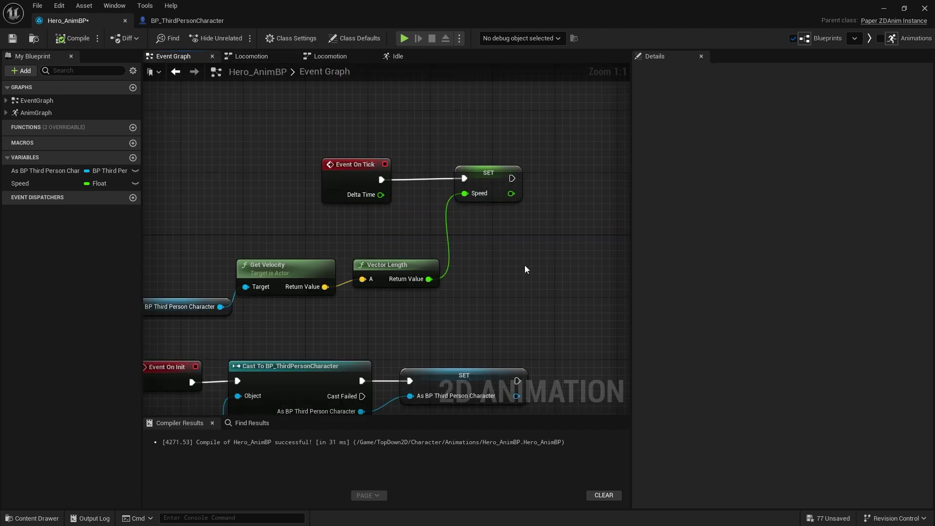
Compare Speed with a Greater (>) 0.0 node and feed its result into the Branch condition
right_click_drag(524, 267, 510, 253)
right_click_drag(484, 133, 350, 183)
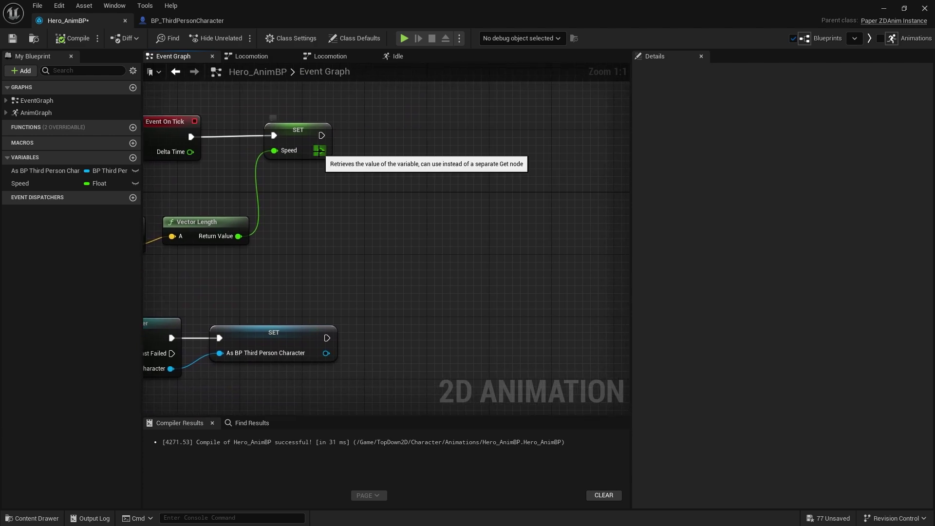
left_click_drag(320, 150, 363, 200)
type(">")
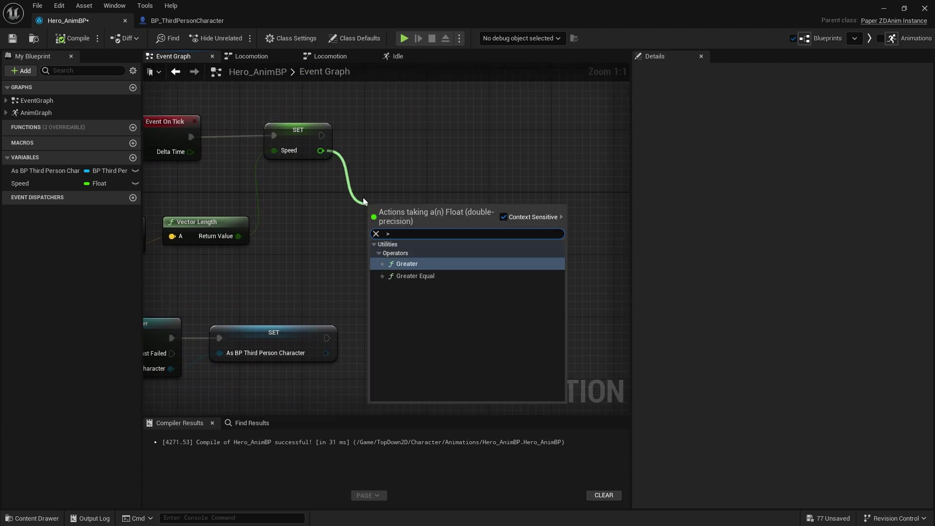
key("Return")
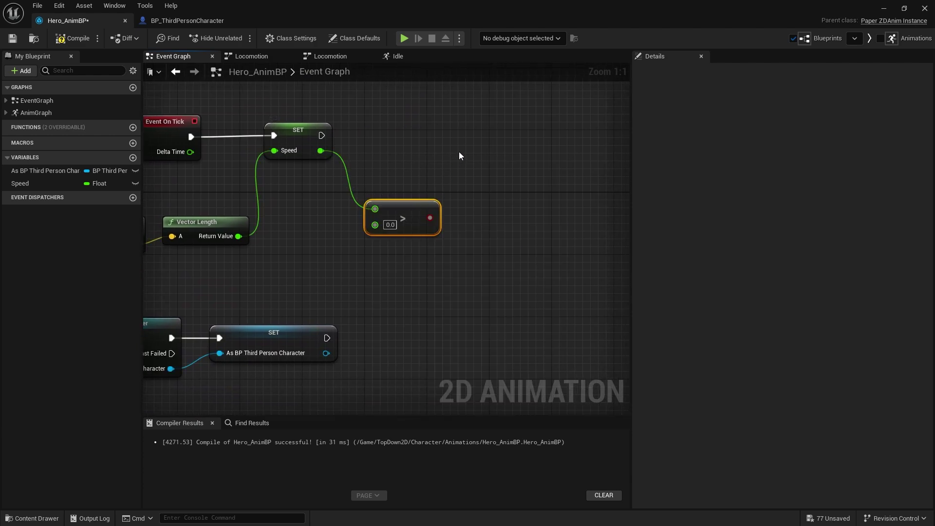
left_click(481, 128)
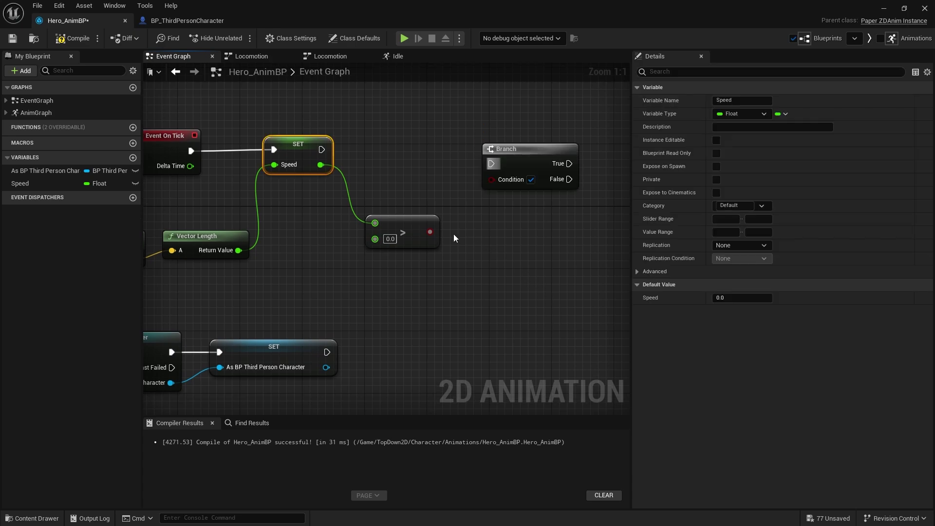
left_click_drag(430, 232, 493, 145)
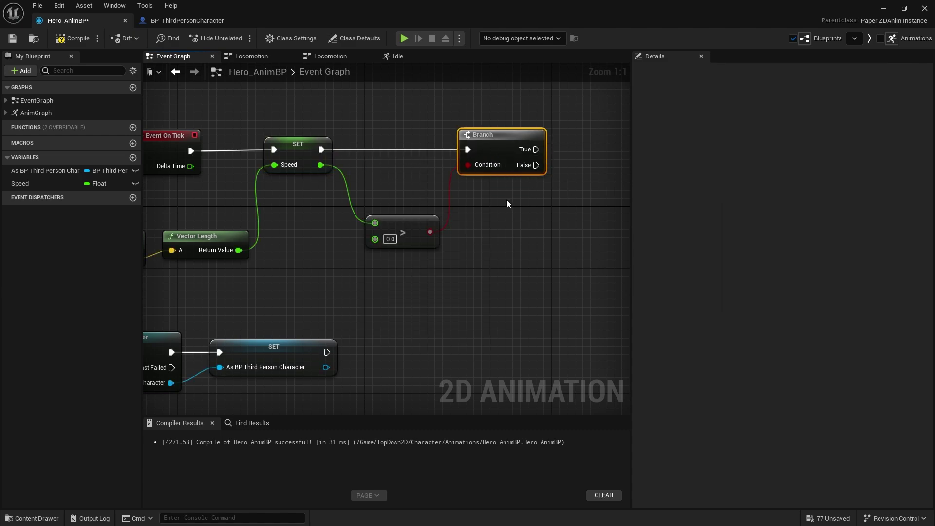
Paste the character reference and Get Velocity nodes below the Branch and split the velocity output
right_click_drag(562, 235, 402, 186)
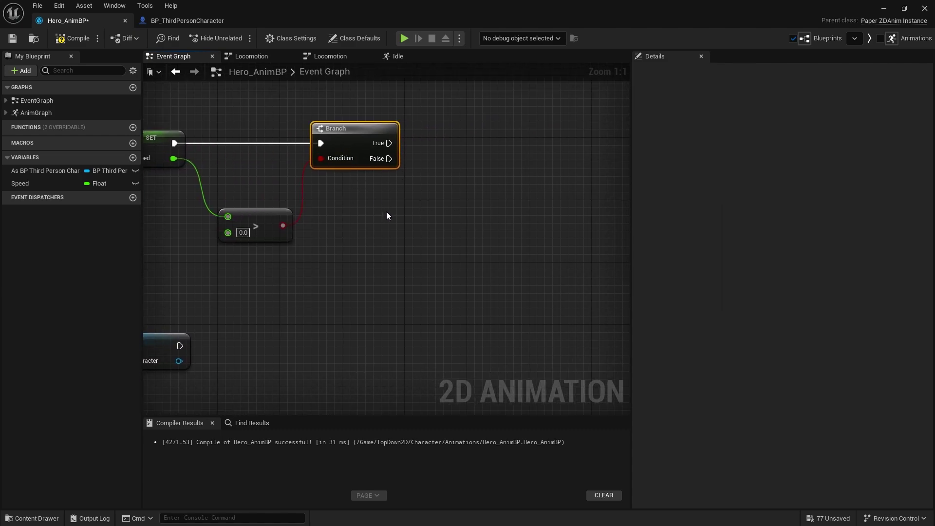
key("ctrl+v")
left_click_drag(481, 218, 505, 226)
right_click_drag(541, 182, 401, 174)
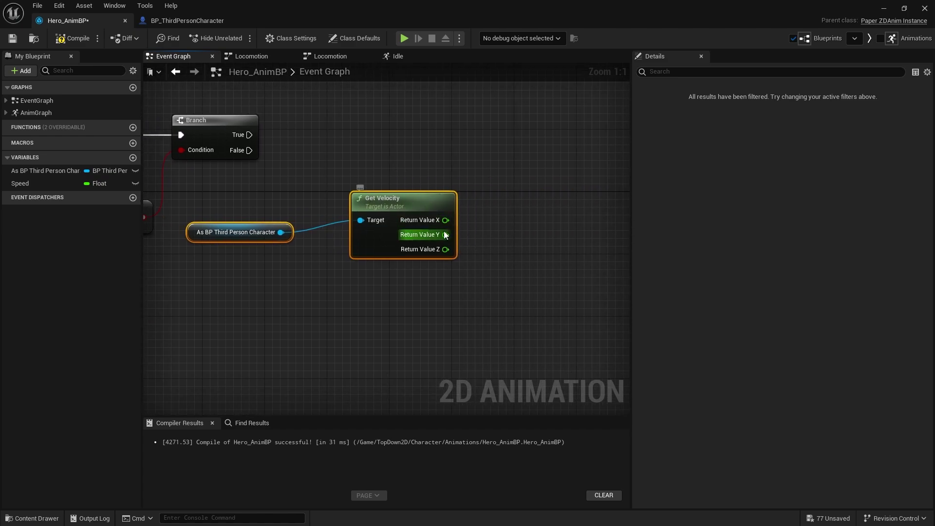
right_click(494, 182)
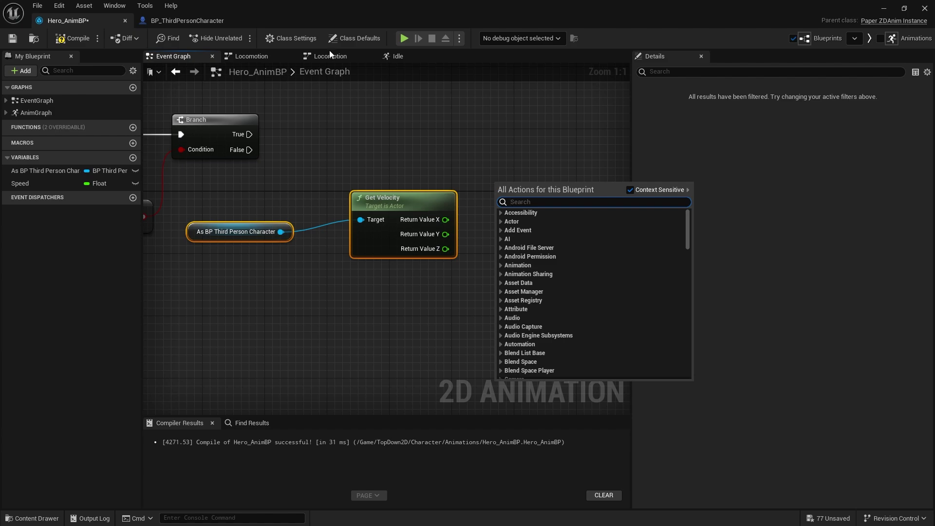
Create a Vector 2D variable named LastMovementVector
left_click(133, 158)
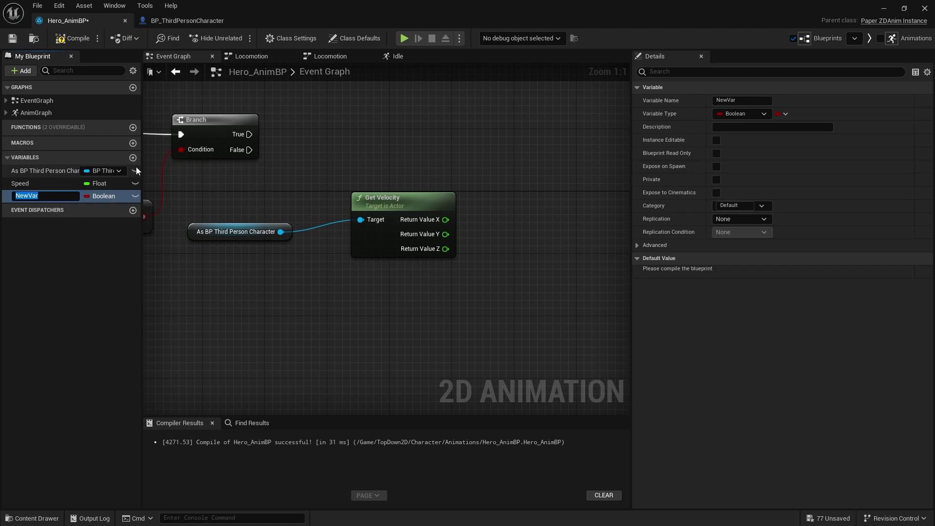
type("LastM<ov")
key("BackSpace")
key("BackSpace")
type("ovementVector")
key("Return")
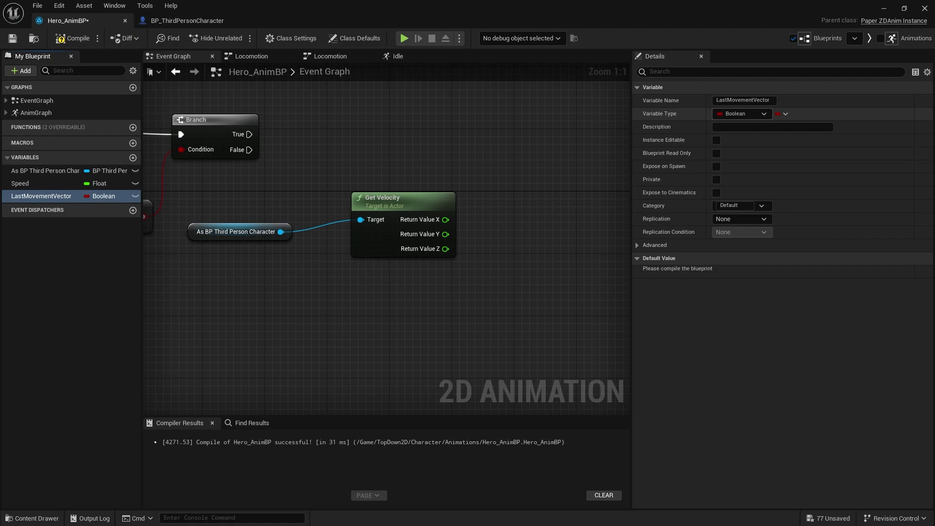
left_click(762, 114)
type("vector ")
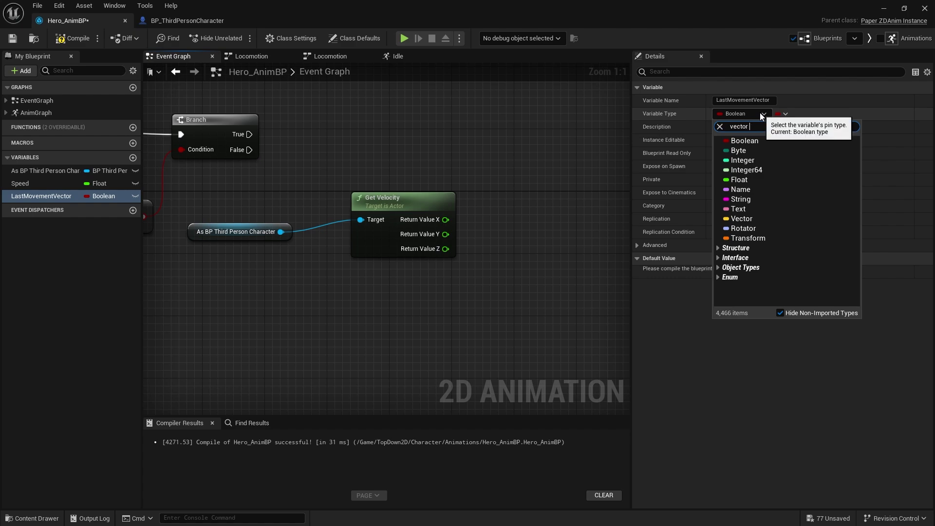
type("2d")
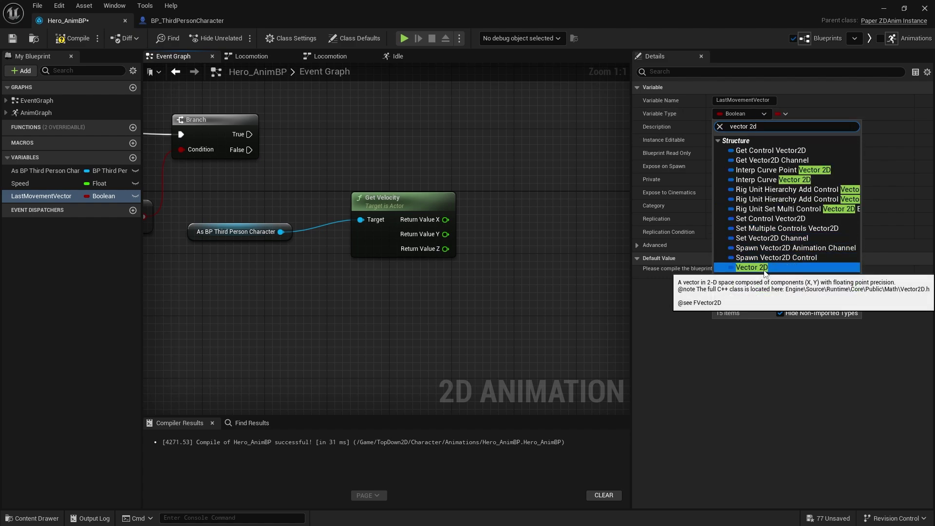
left_click(753, 267)
Add a LastMovementVector setter with a split input, wired from velocity X and Y
left_click_drag(42, 195, 536, 140)
left_click(555, 159)
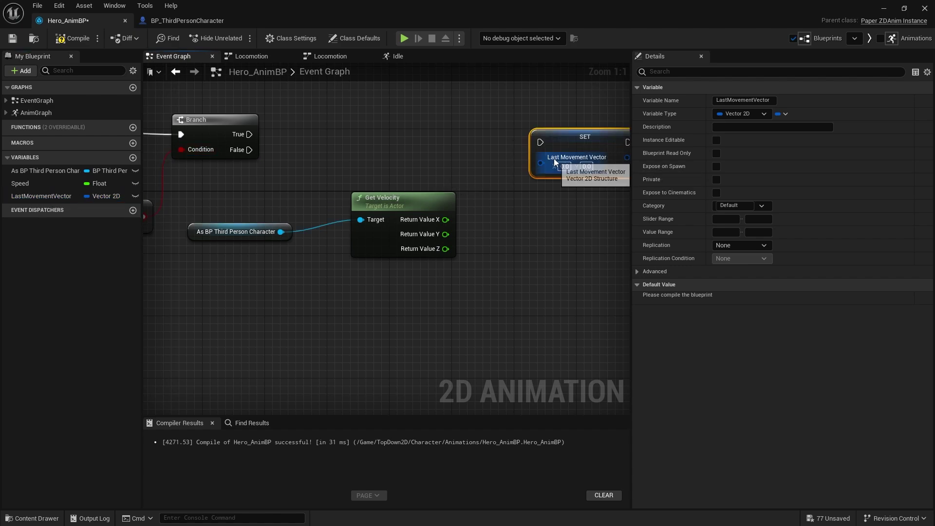
right_click(536, 162)
left_click(556, 181)
left_click_drag(445, 219, 249, 134)
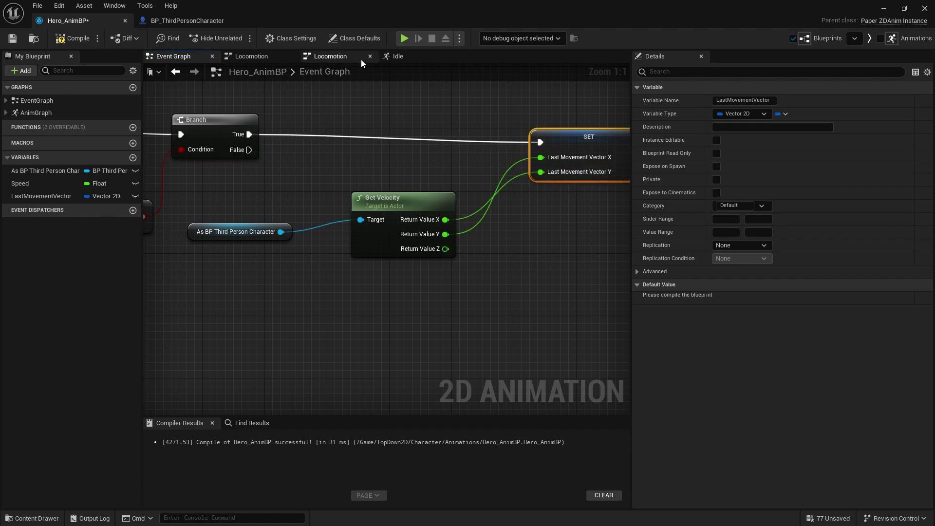
left_click(419, 61)
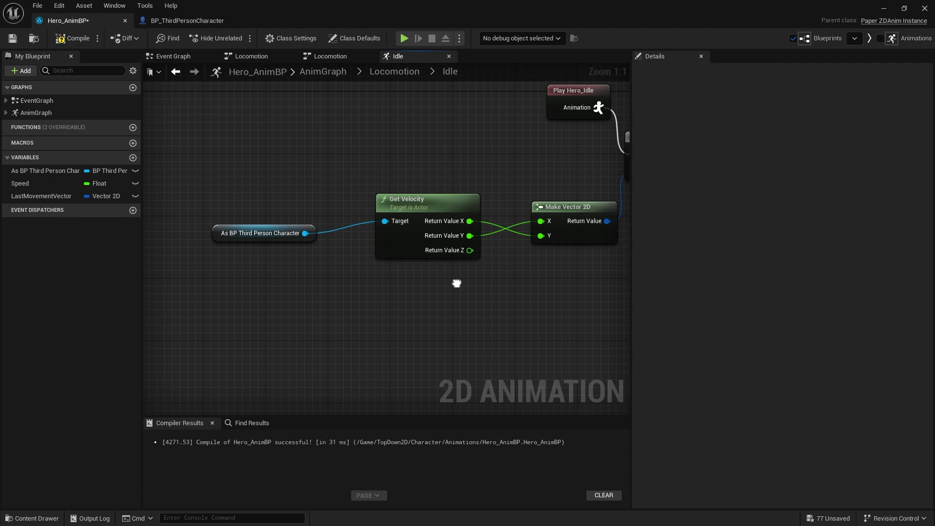
Replace the Idle state's velocity nodes with LastMovementVector feeding Set Directionality's input
right_click_drag(454, 278, 407, 276)
left_click_drag(500, 289, 412, 264)
left_click_drag(308, 235, 156, 179)
key("Delete")
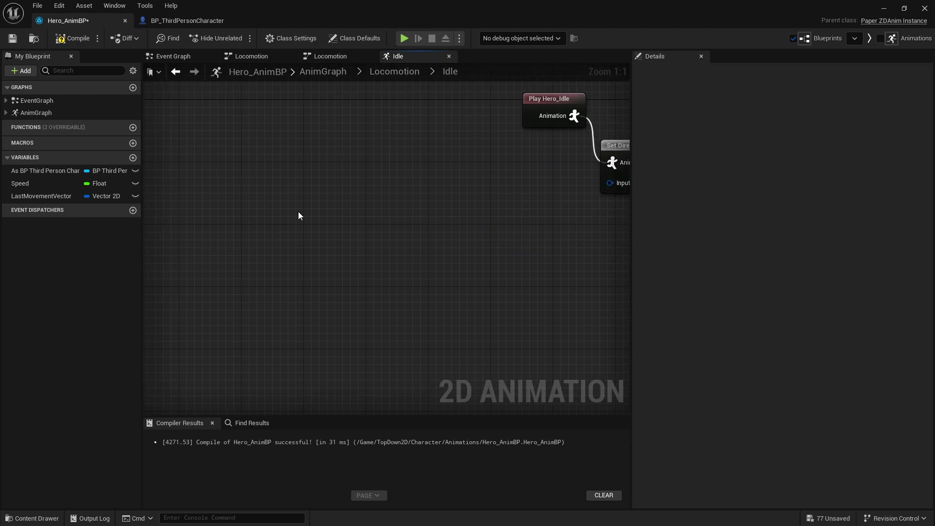
right_click_drag(298, 211, 104, 198)
left_click_drag(47, 197, 408, 173)
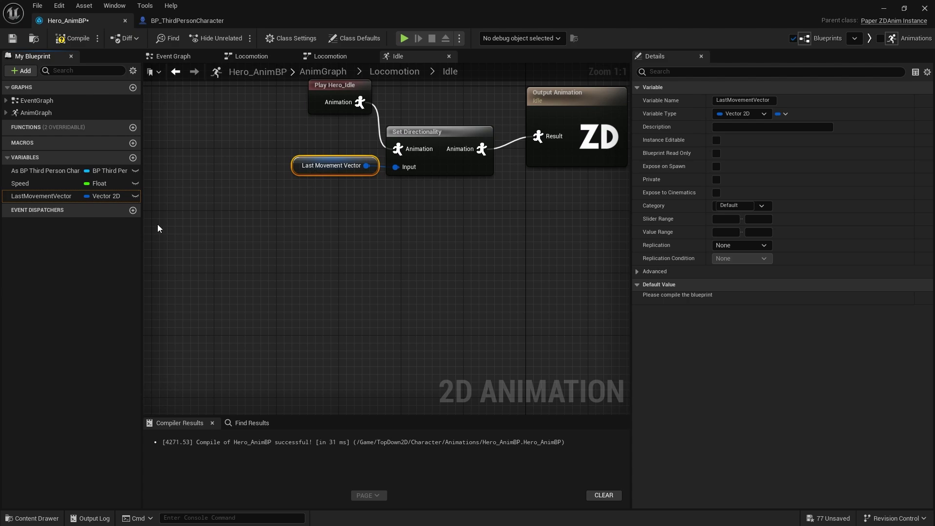
Compile and save Hero_AnimBP, then go back to the level editor
left_click(71, 39)
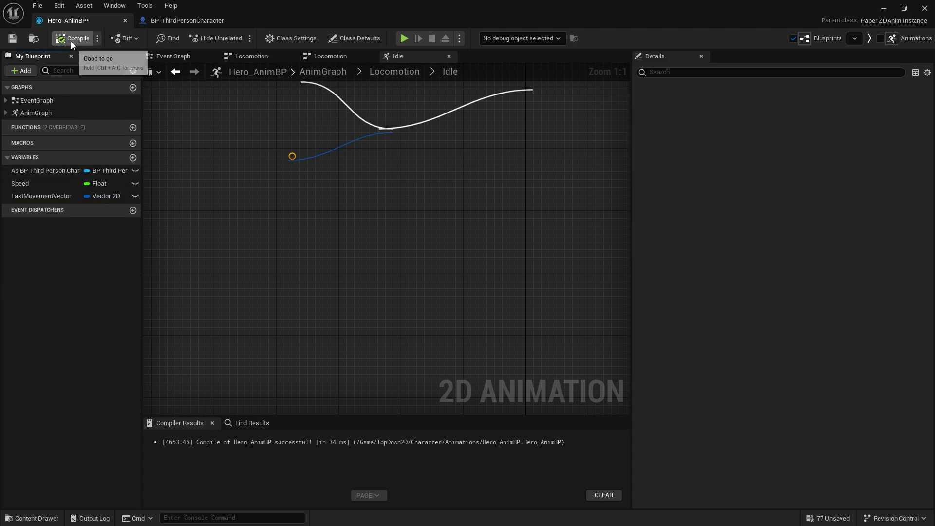
left_click(12, 38)
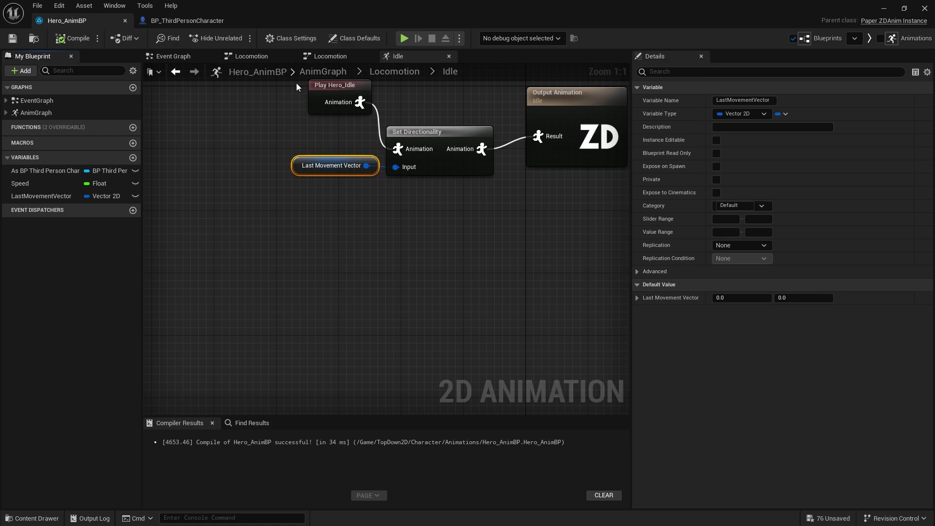
left_click(883, 8)
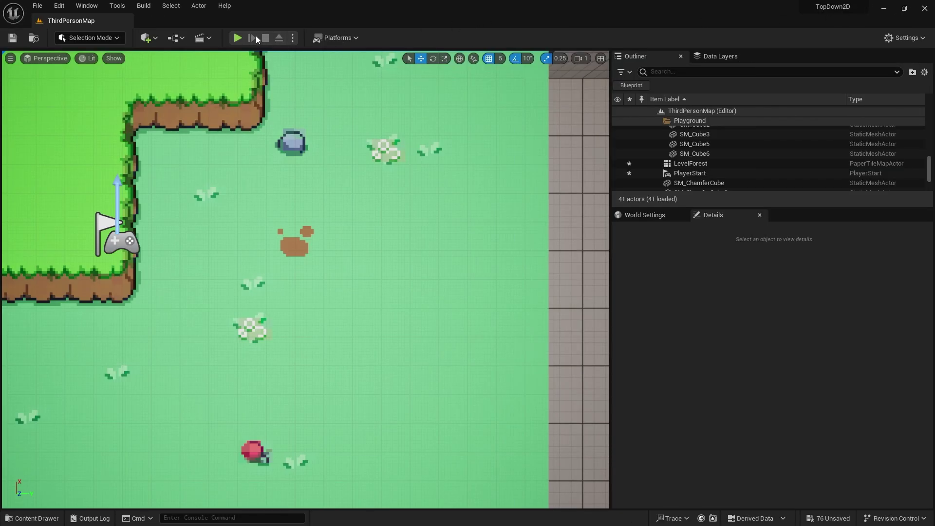
Play the level and walk the hero right, left, up and down using the D, A, W and S keys
key("alt+p")
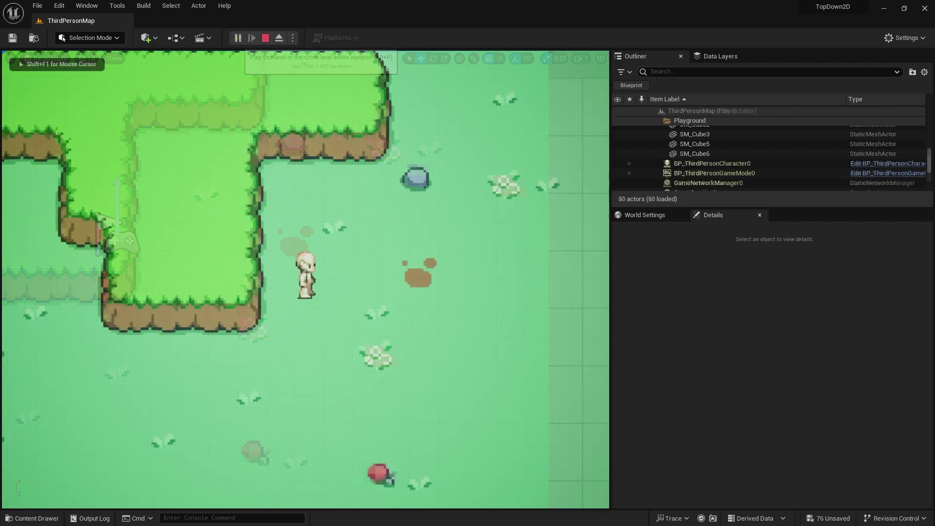
key("d")
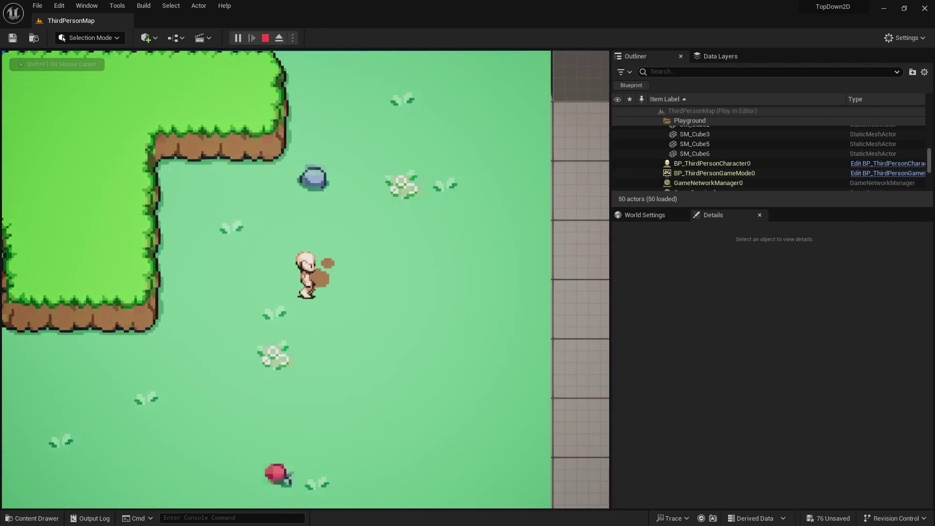
key("a")
key("w")
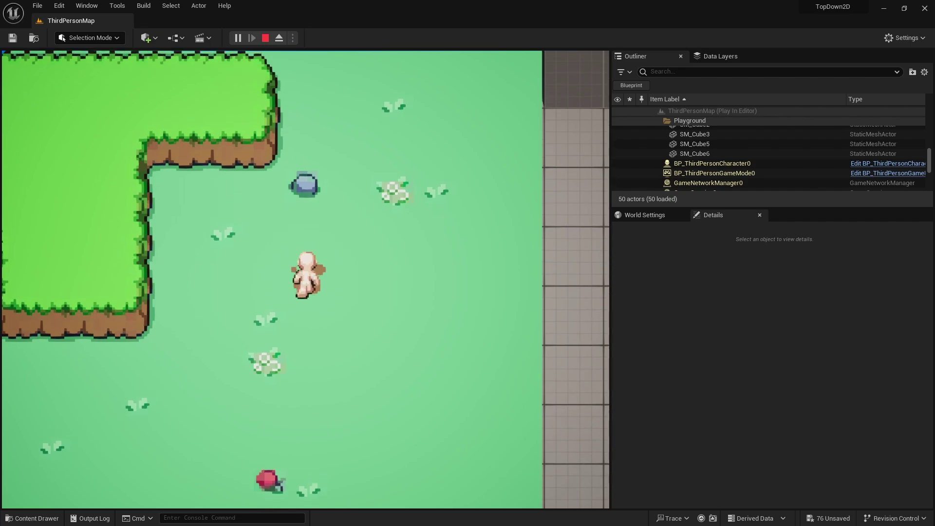
key("d")
key("s")
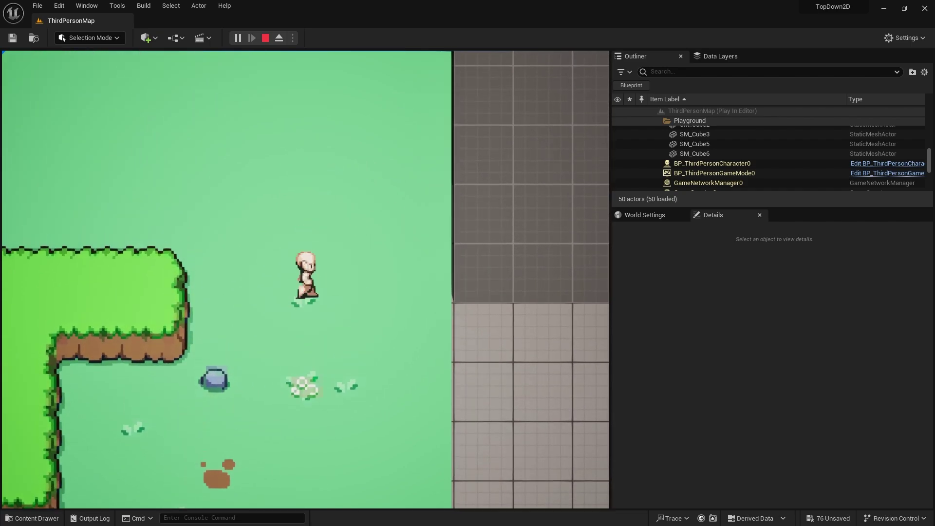
key("w")
key("s")
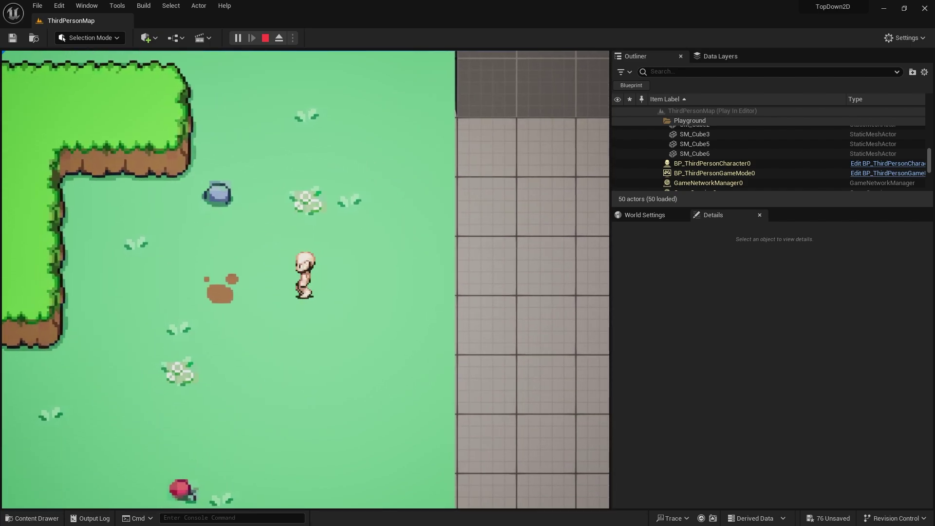
key("a")
key("d")
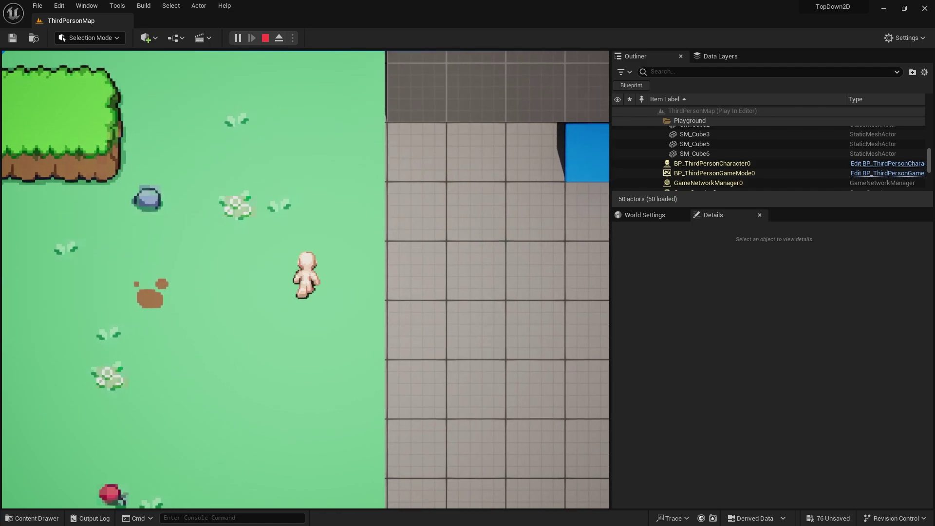
key("w")
key("a")
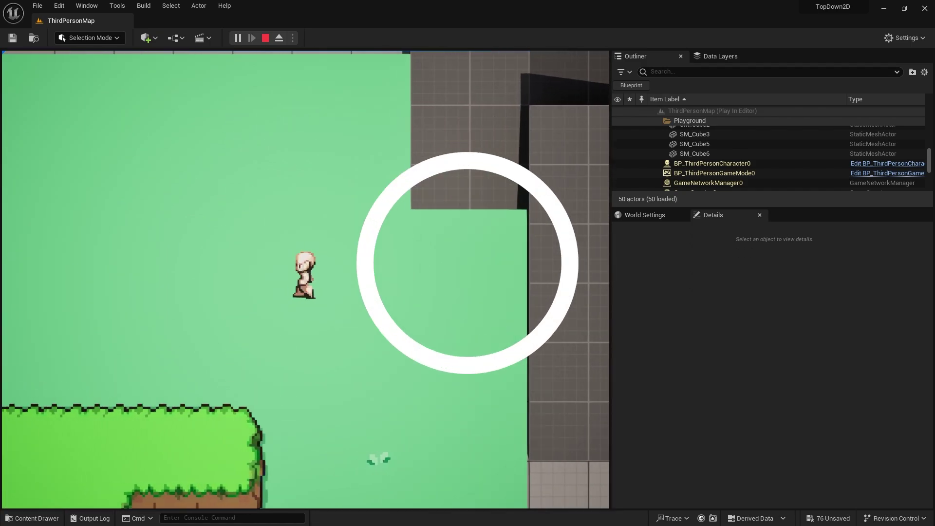